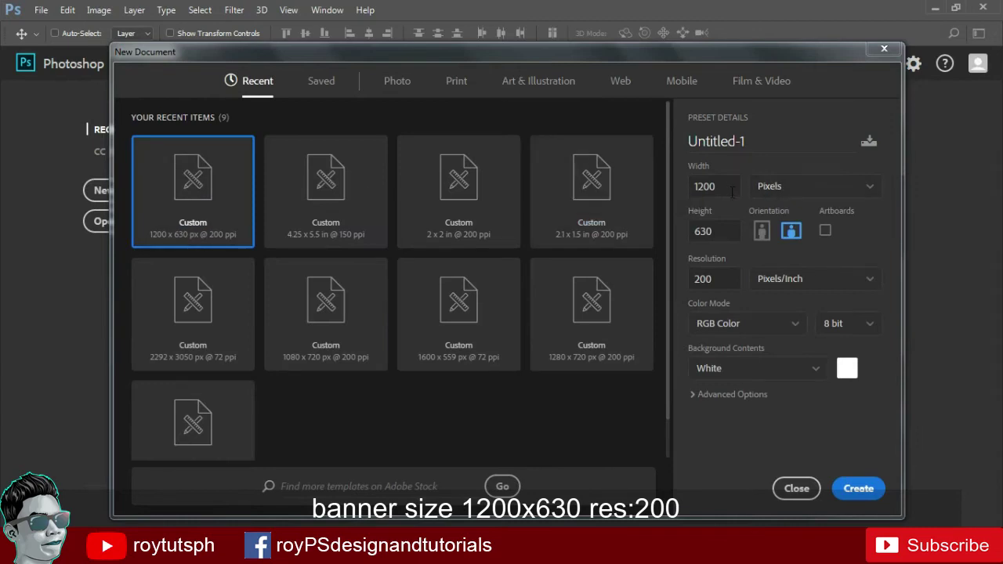
# Create a 1200 × 630 pixel, 200 ppi document with a white background
pyautogui.moveTo(724, 190)
pyautogui.mouseDown()
pyautogui.moveTo(678, 192)
pyautogui.moveTo(702, 186)
pyautogui.mouseUp()
pyautogui.write('1')
pyautogui.moveTo(727, 237); pyautogui.dragTo(685, 236)
pyautogui.click(800, 188)
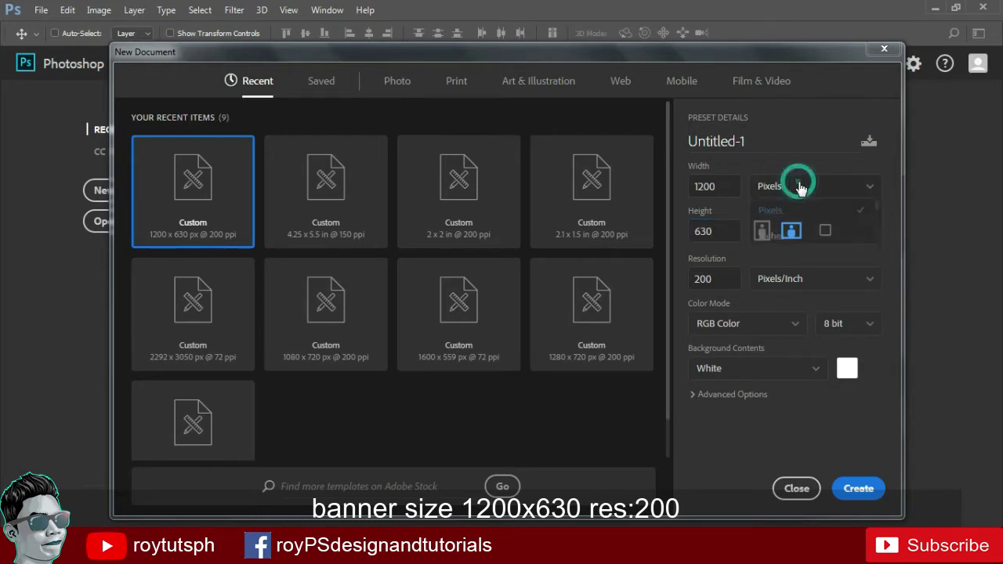
pyautogui.click(772, 217)
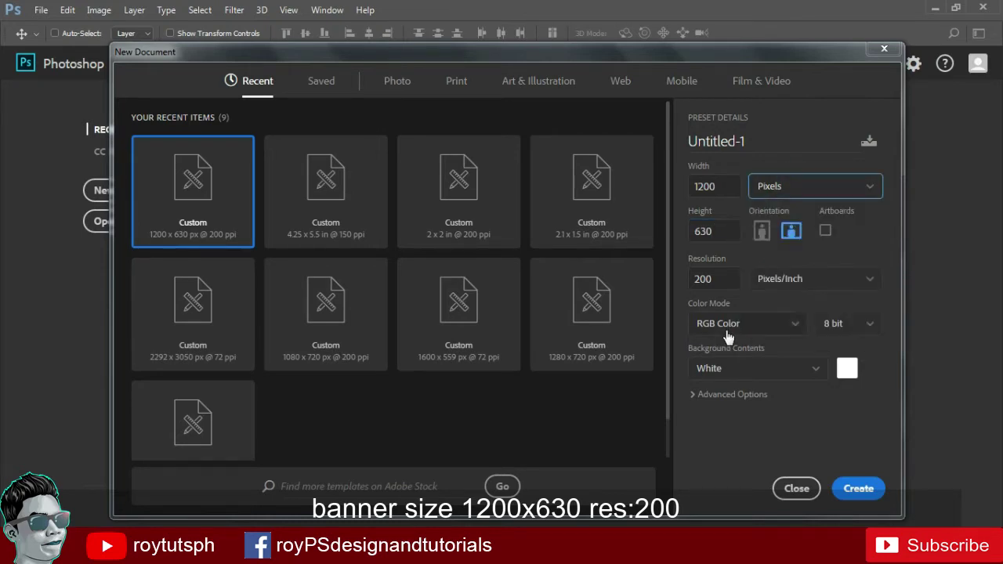
pyautogui.click(717, 280)
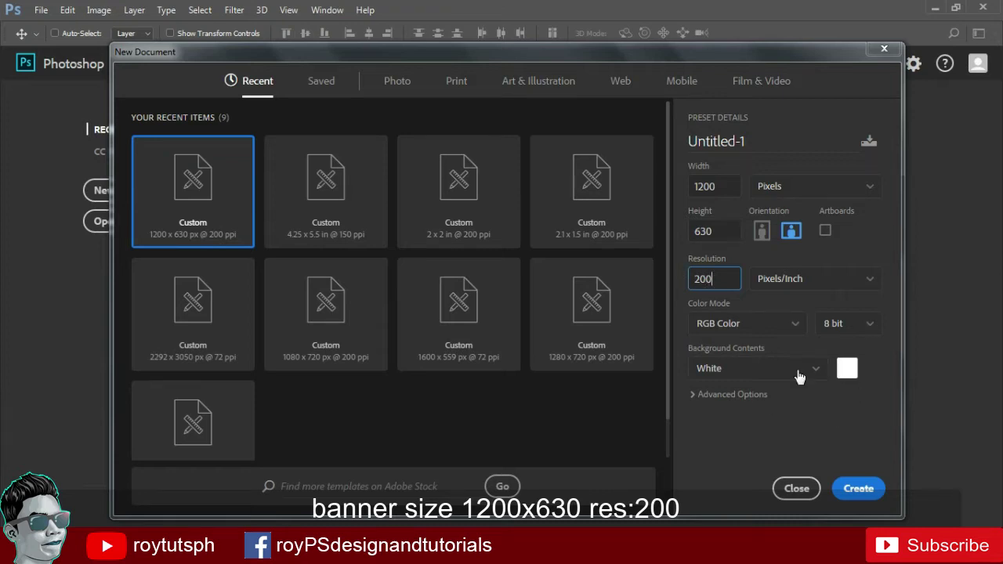
pyautogui.click(861, 492)
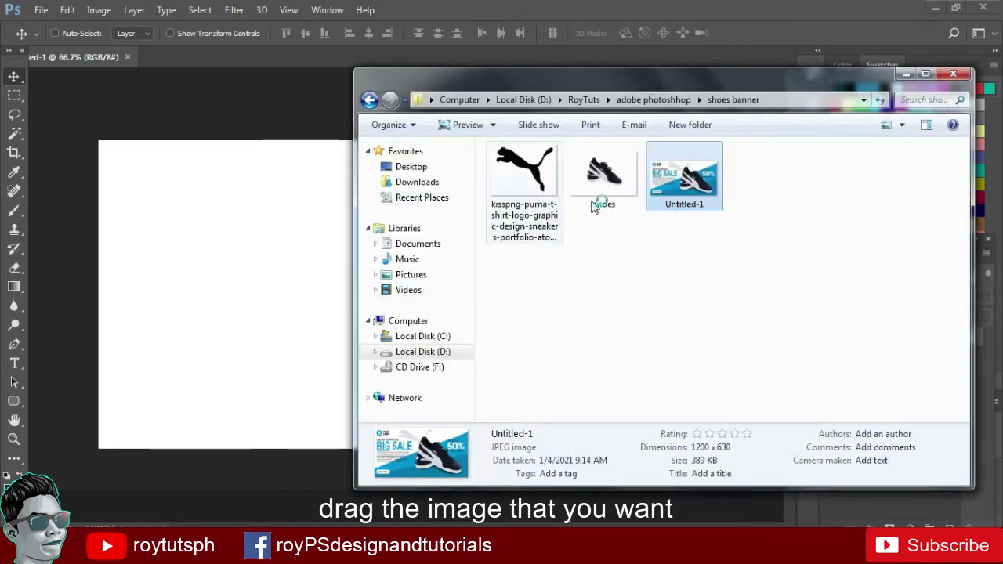
# Place the shoes photo on the canvas and position it right of centre
pyautogui.click(597, 178)
pyautogui.moveTo(595, 180); pyautogui.dragTo(215, 298)
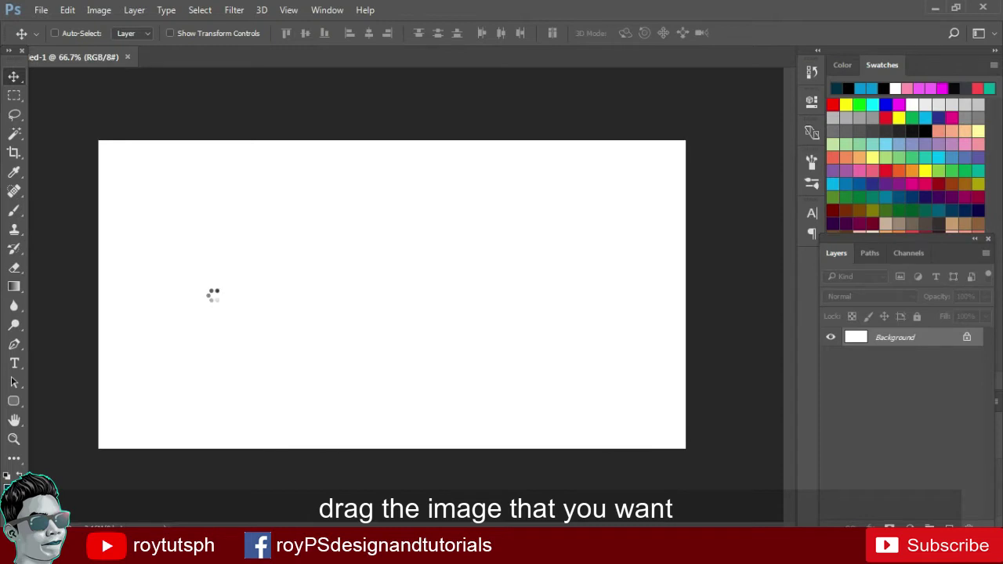
pyautogui.moveTo(579, 369); pyautogui.dragTo(687, 380)
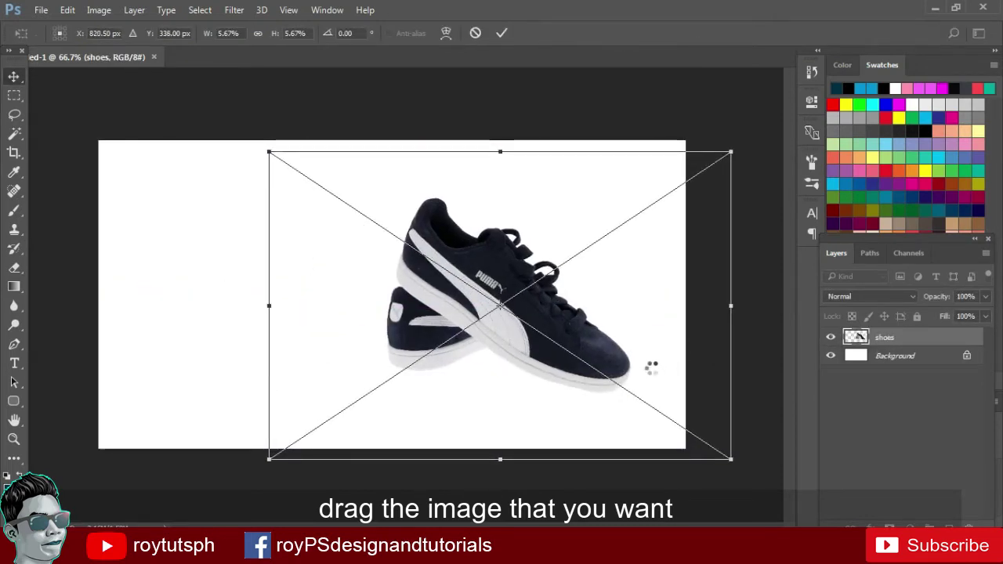
pyautogui.press('Return')
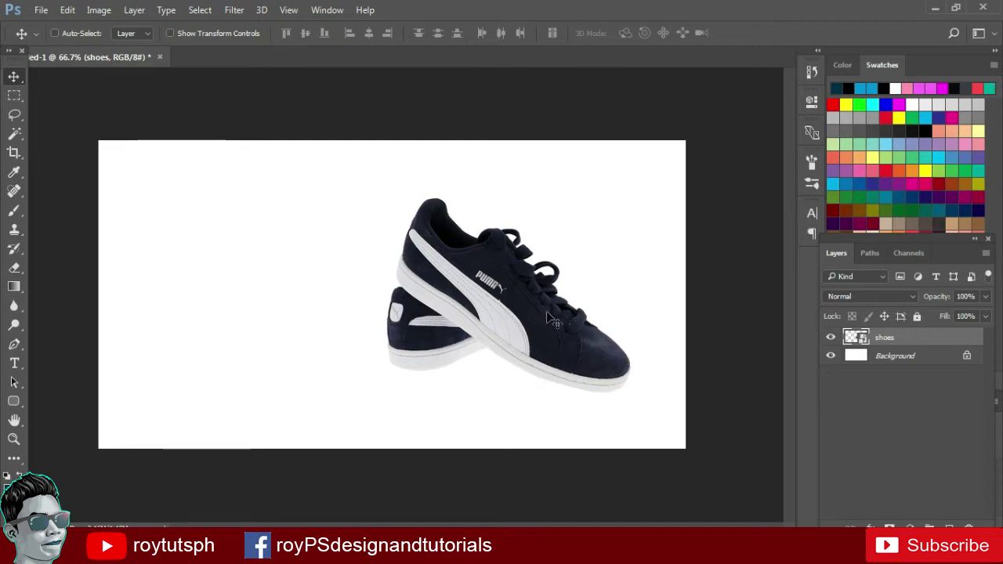
pyautogui.moveTo(549, 318); pyautogui.dragTo(504, 319)
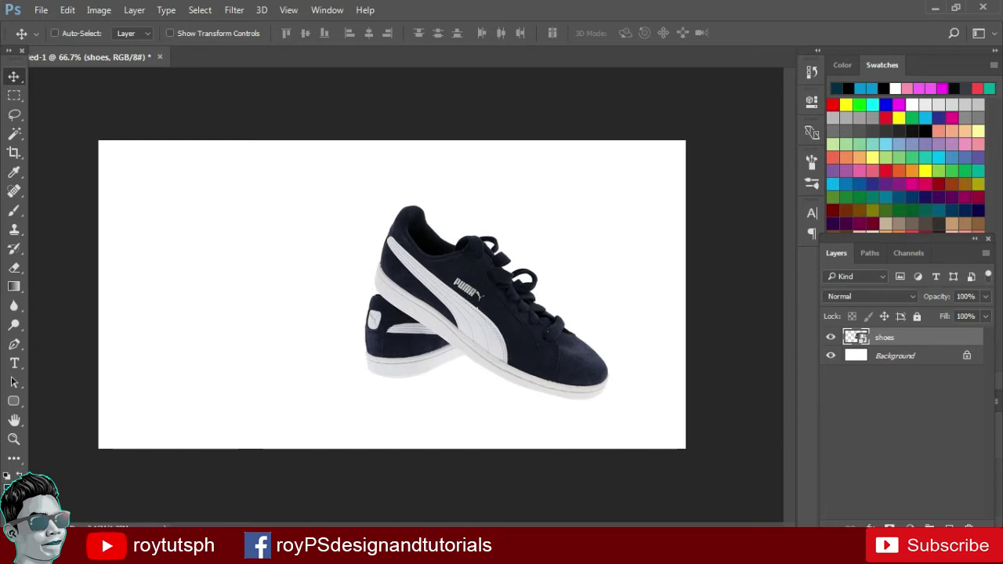
pyautogui.click(10, 471)
# Set the foreground colour to cyan #009ce5
pyautogui.click(647, 253)
pyautogui.moveTo(678, 217); pyautogui.dragTo(680, 228)
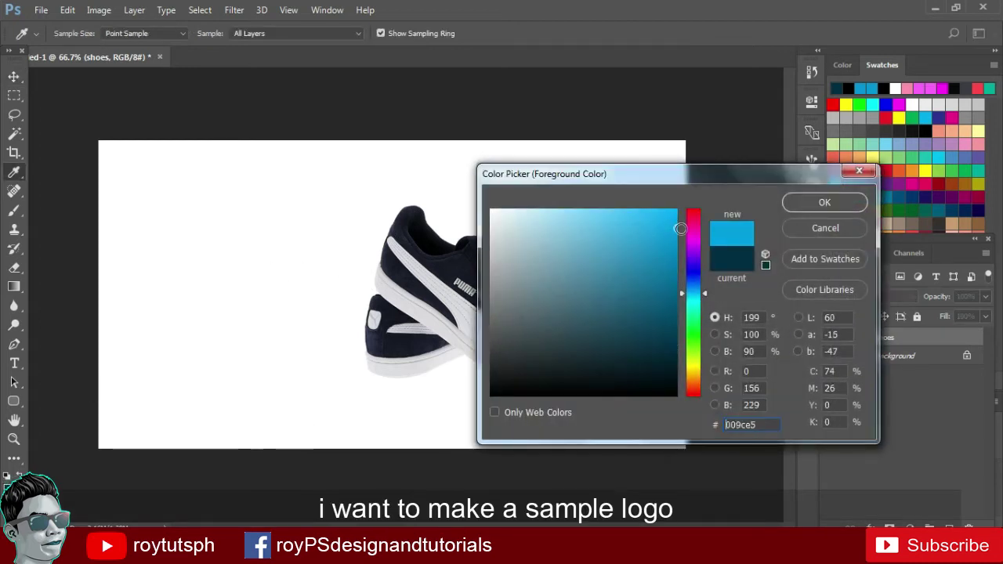
pyautogui.click(824, 202)
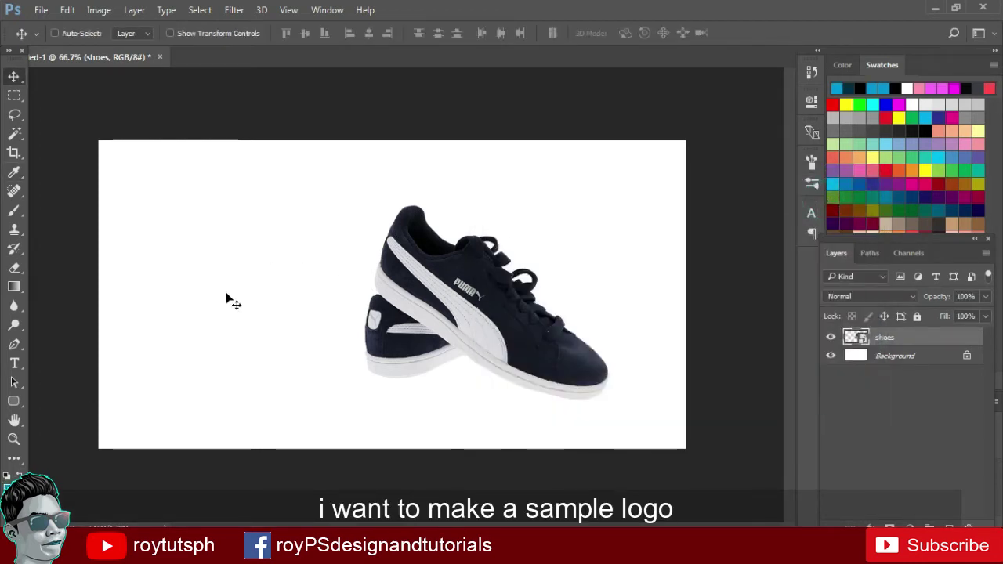
# Draw a 90 × 90 px circle in the upper-left area with the Ellipse Tool
pyautogui.click(12, 403)
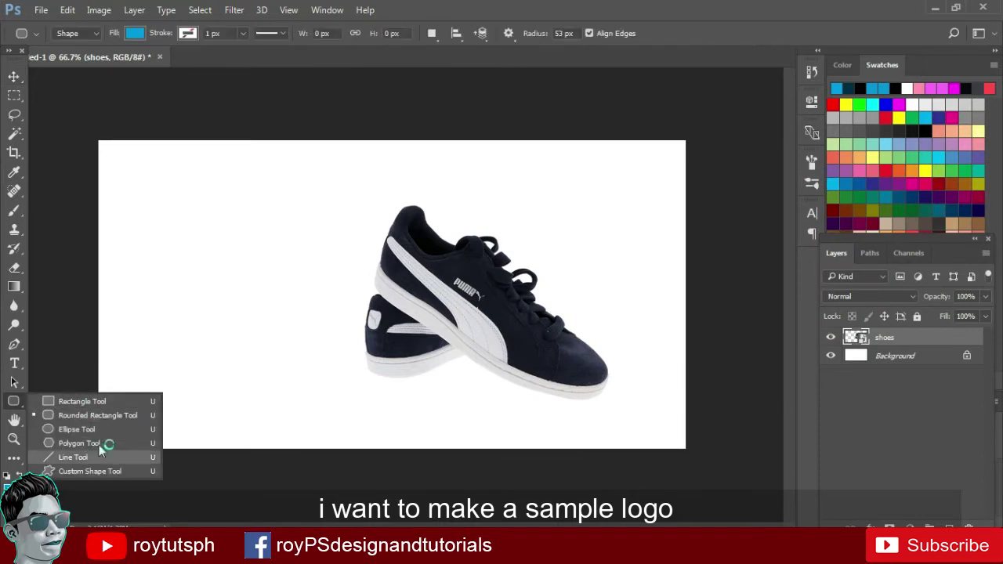
pyautogui.click(95, 430)
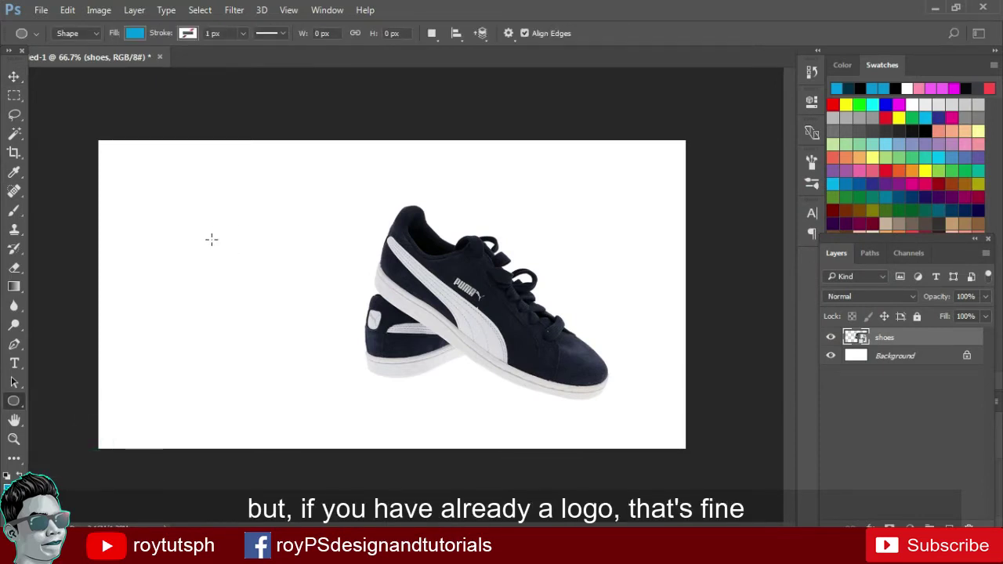
pyautogui.moveTo(209, 240); pyautogui.dragTo(233, 263)
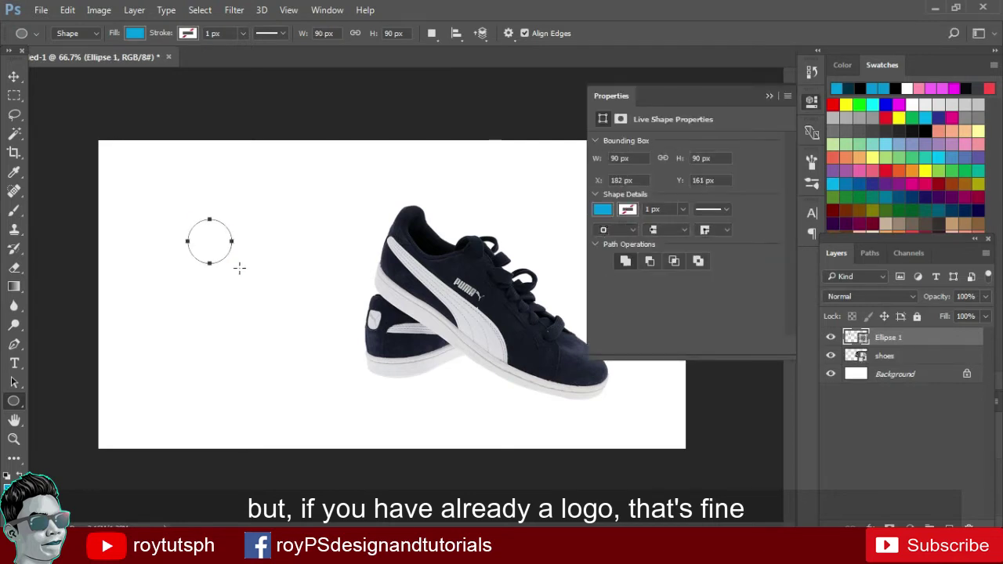
pyautogui.click(768, 95)
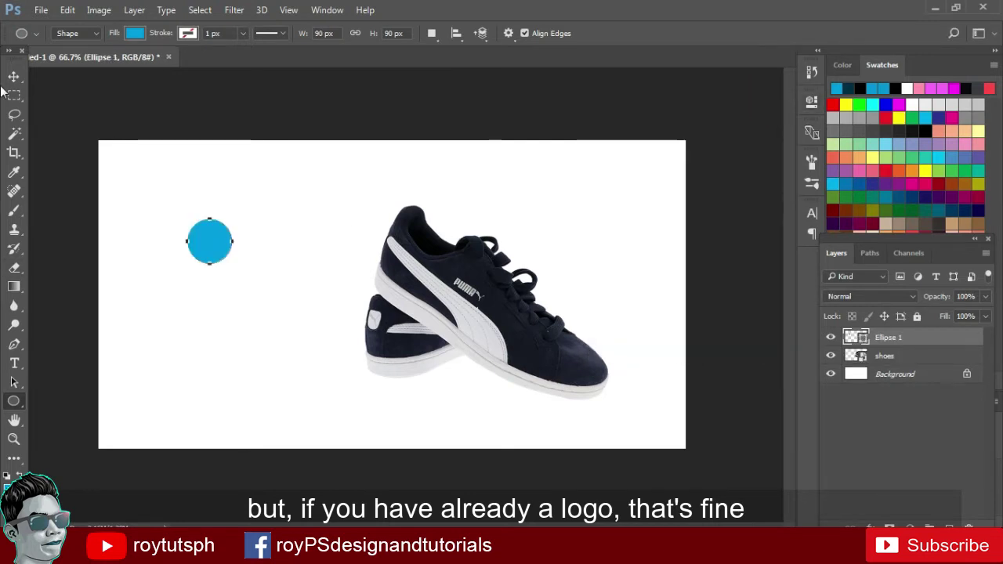
pyautogui.click(13, 76)
# Type a white (ffffff) 28 pt letter R and move it into the cyan circle
pyautogui.press('t')
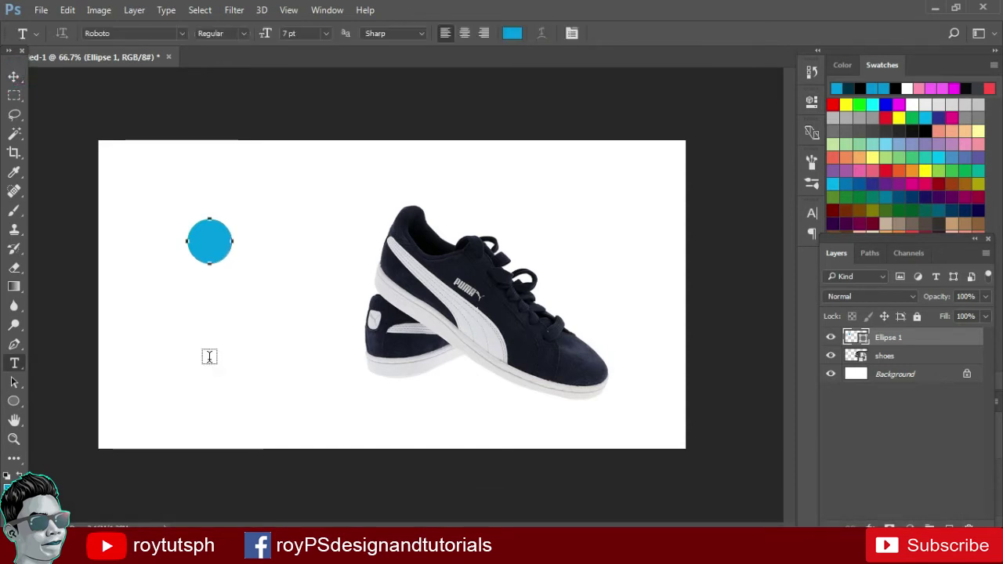
pyautogui.moveTo(151, 321); pyautogui.dragTo(209, 390)
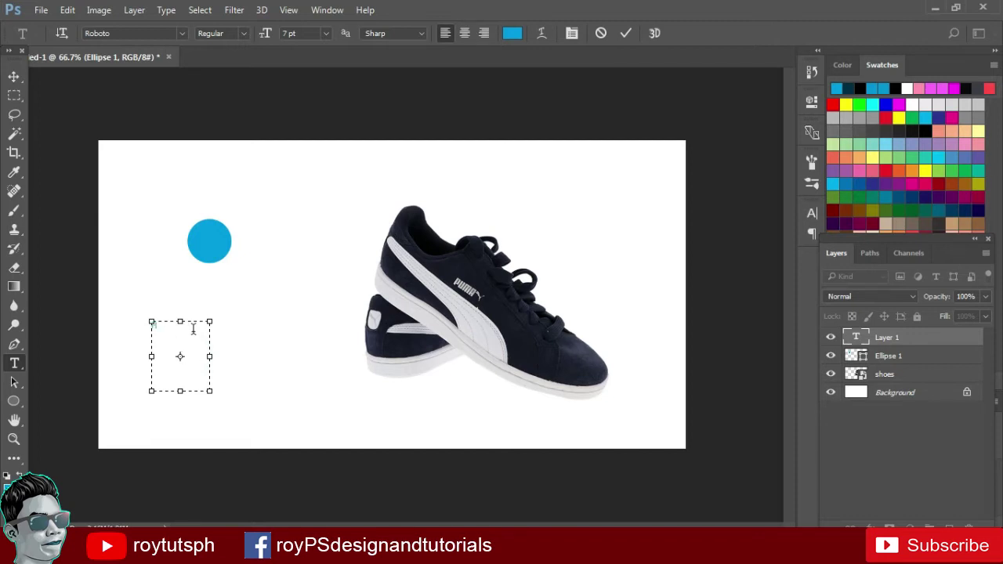
pyautogui.click(513, 34)
pyautogui.write('ffffff')
pyautogui.click(822, 202)
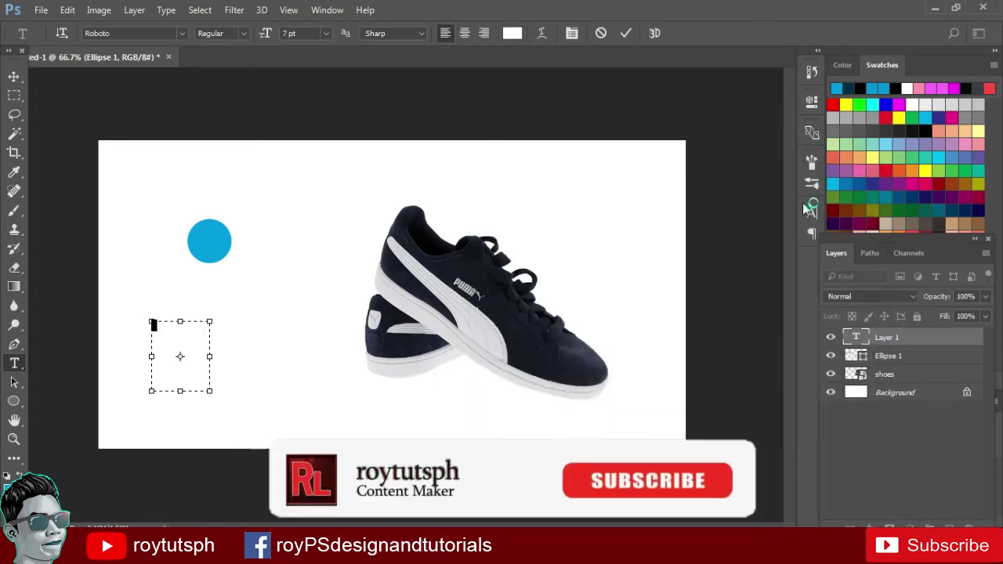
pyautogui.moveTo(266, 34); pyautogui.dragTo(284, 35)
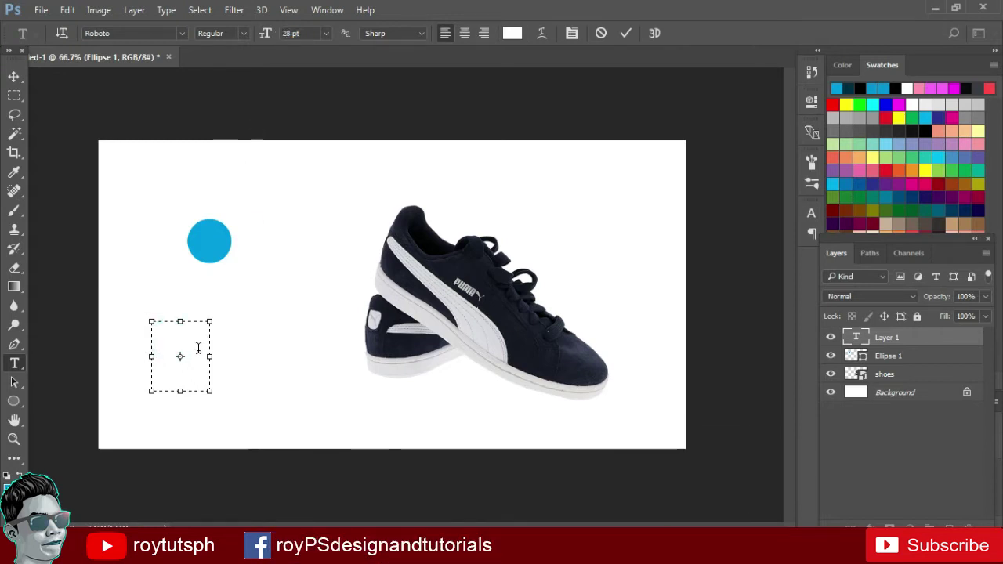
pyautogui.write('R')
pyautogui.click(14, 76)
pyautogui.moveTo(184, 368); pyautogui.dragTo(218, 246)
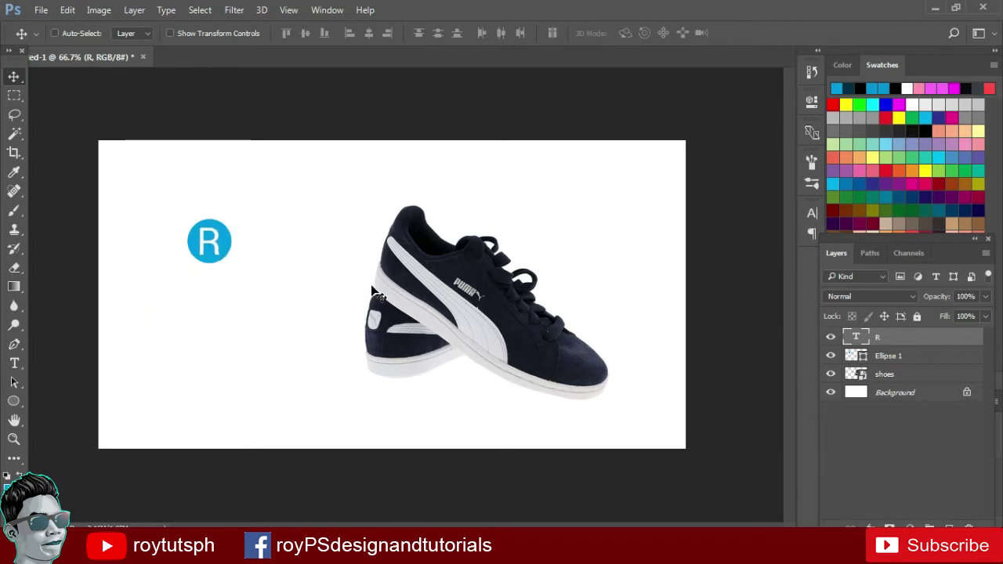
# Set the R's font to Roboto Black in the Character panel
pyautogui.press('t')
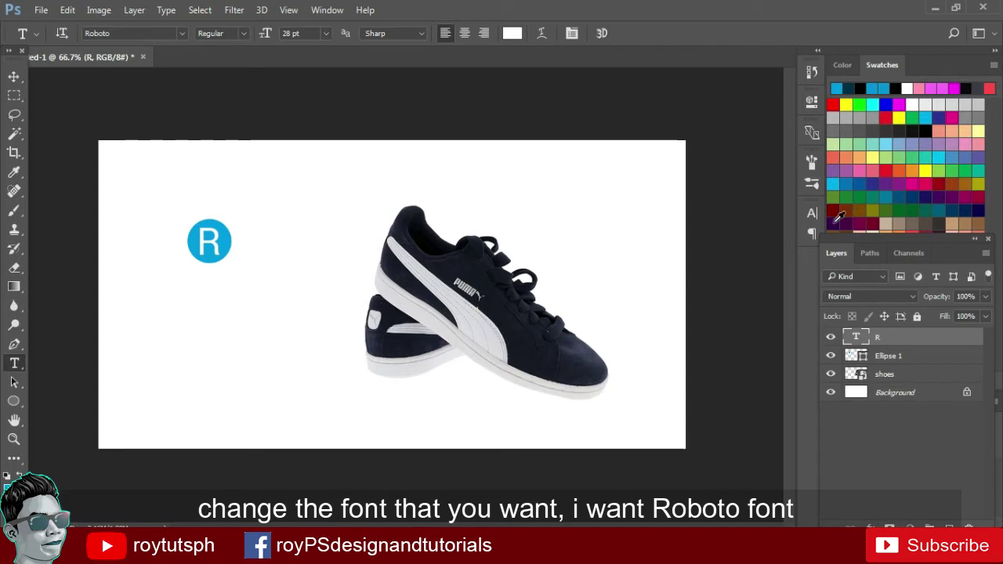
pyautogui.click(812, 213)
pyautogui.click(786, 231)
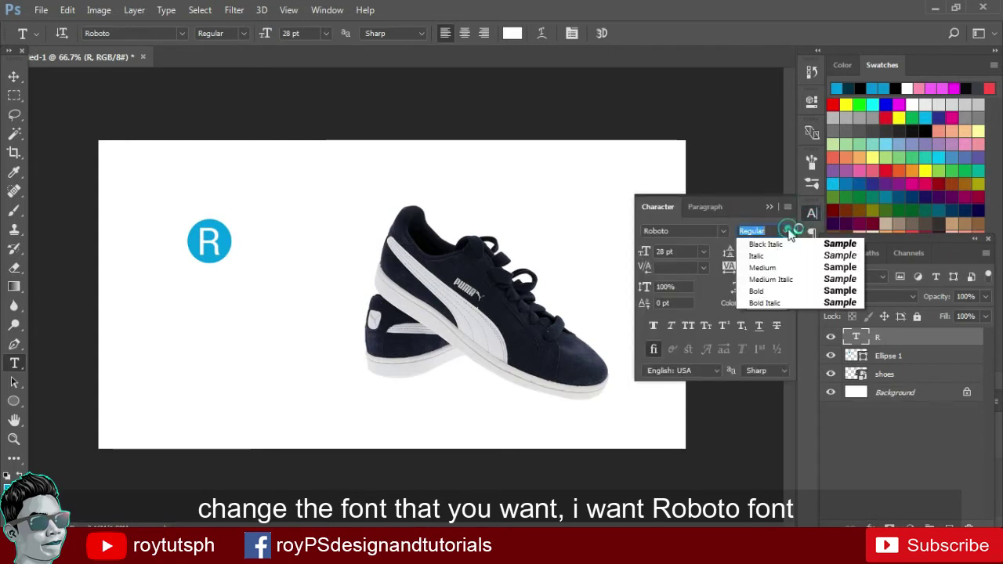
pyautogui.click(722, 231)
pyautogui.click(723, 231)
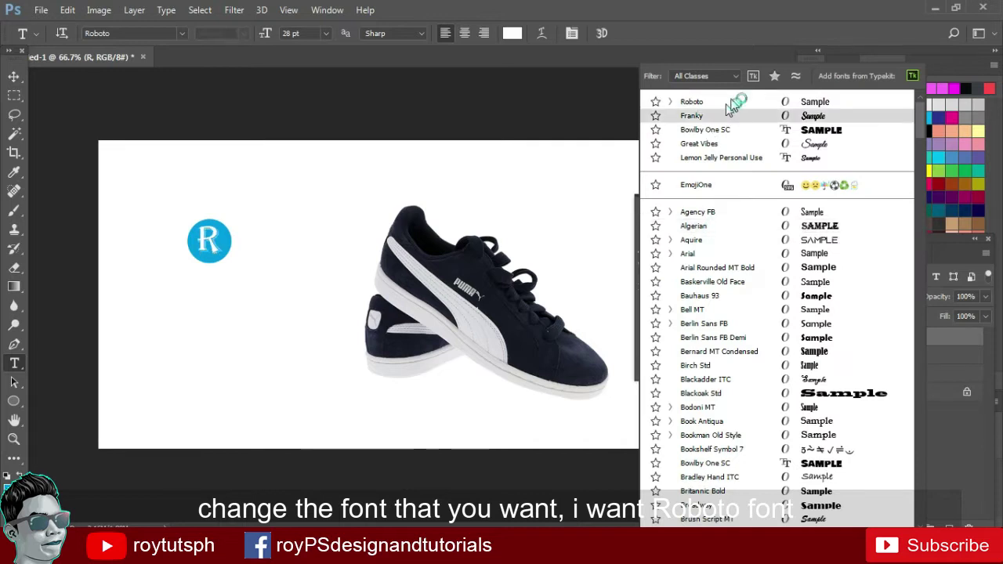
pyautogui.click(694, 101)
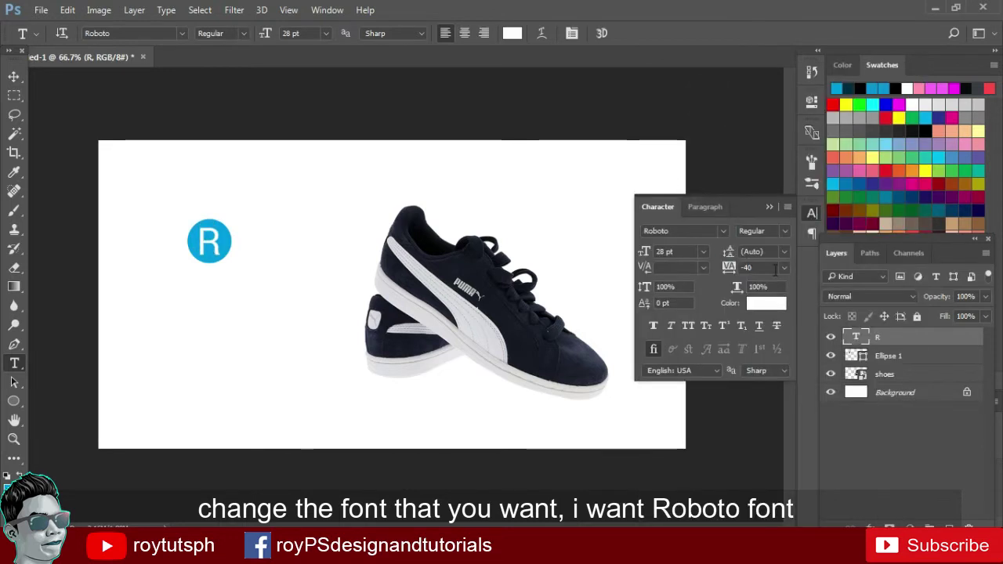
pyautogui.click(785, 231)
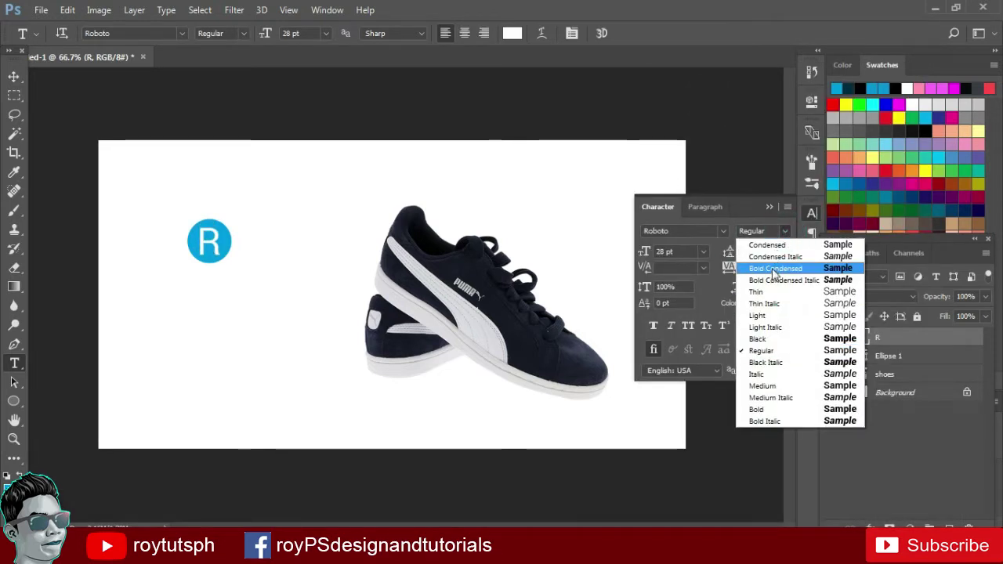
pyautogui.click(774, 270)
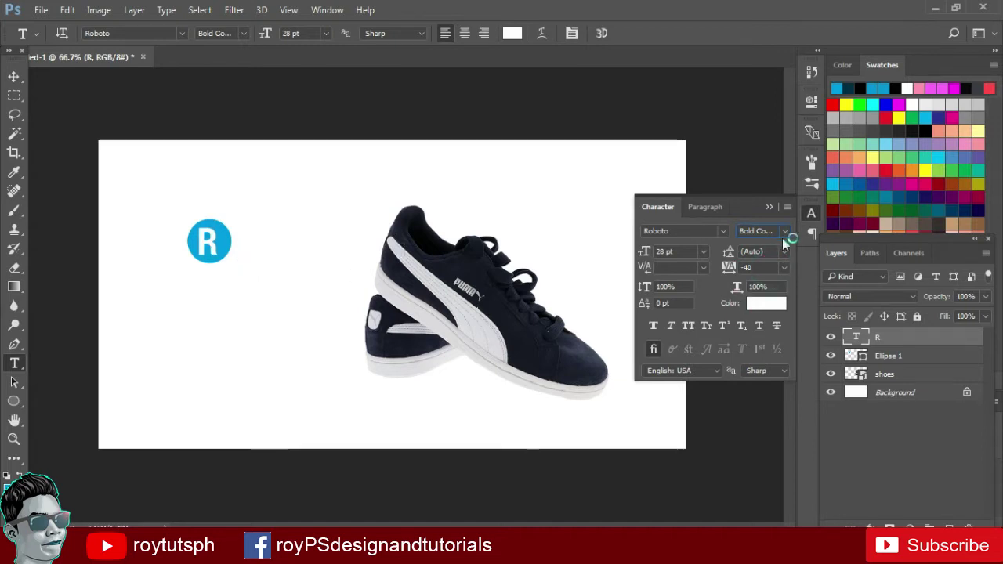
pyautogui.click(784, 231)
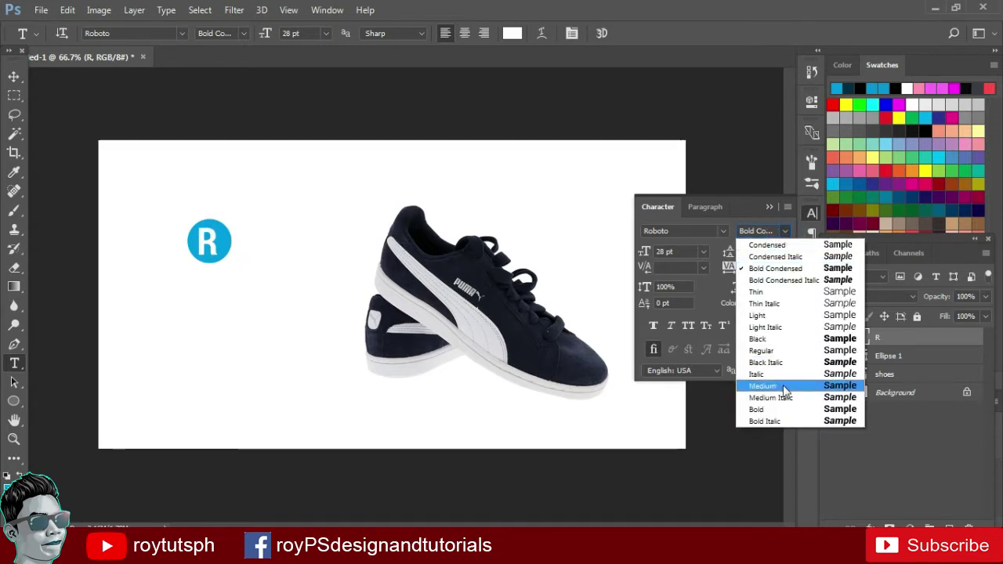
pyautogui.click(782, 339)
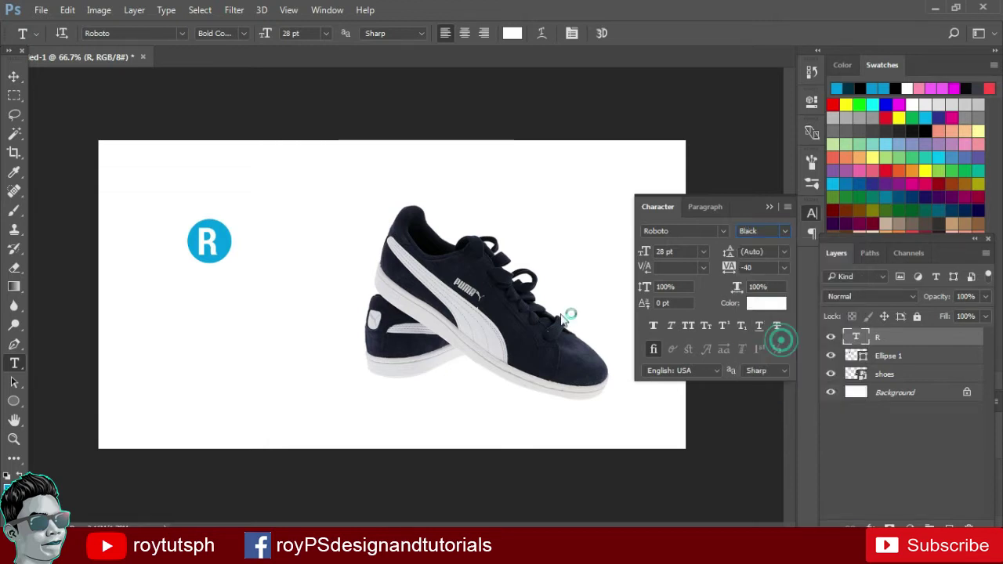
pyautogui.click(14, 76)
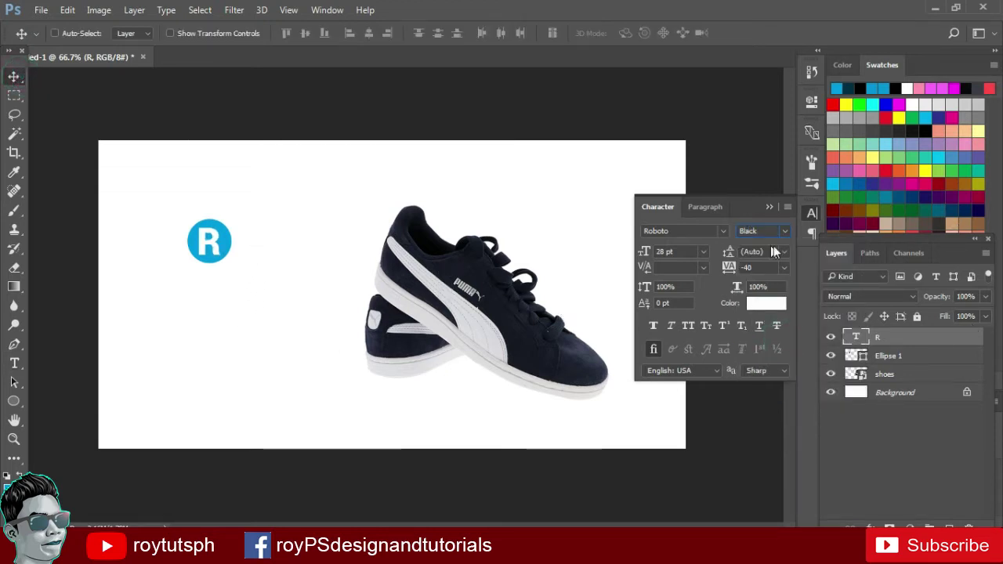
pyautogui.click(772, 207)
pyautogui.press('t')
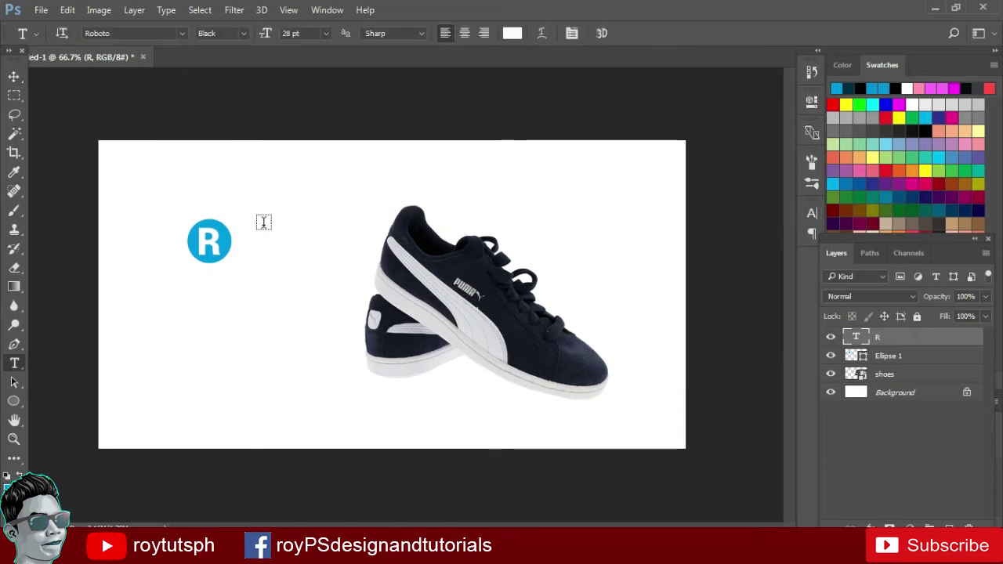
# Type YOUR / LOGO on two lines in dark grey beside the circle
pyautogui.moveTo(257, 219); pyautogui.dragTo(365, 296)
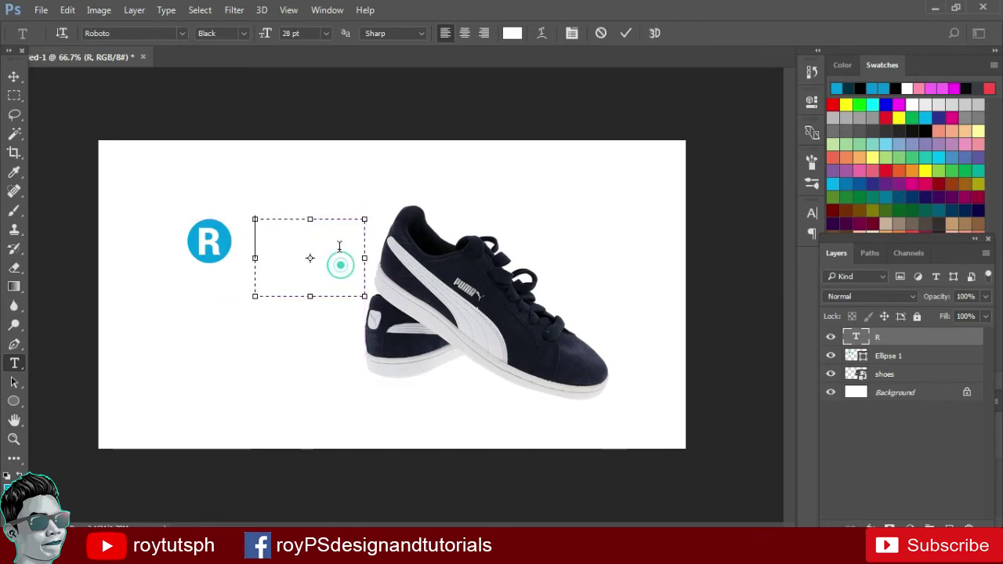
pyautogui.click(512, 33)
pyautogui.moveTo(502, 295); pyautogui.dragTo(491, 396)
pyautogui.click(827, 203)
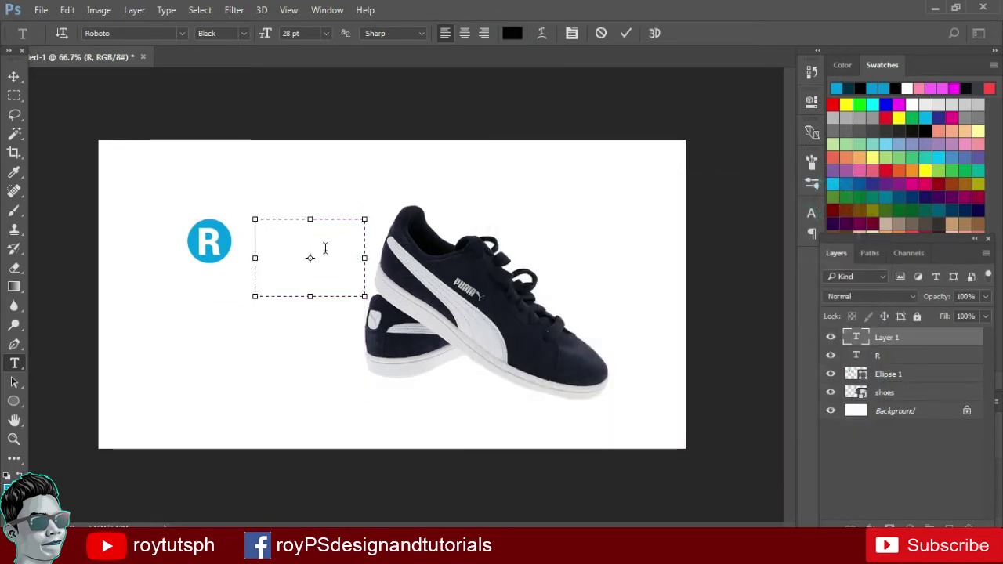
pyautogui.write('YO')
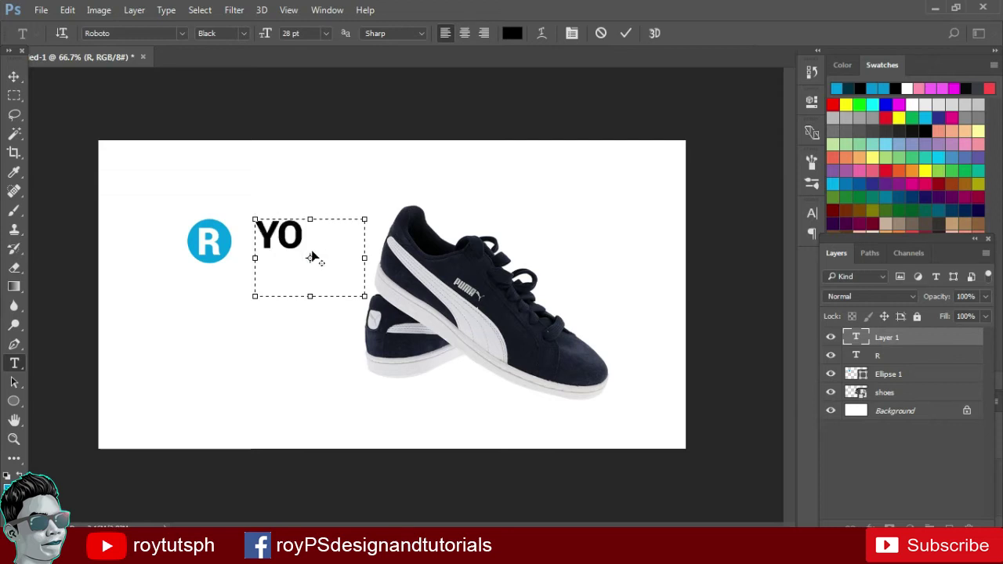
pyautogui.write('UR')
pyautogui.press('Return')
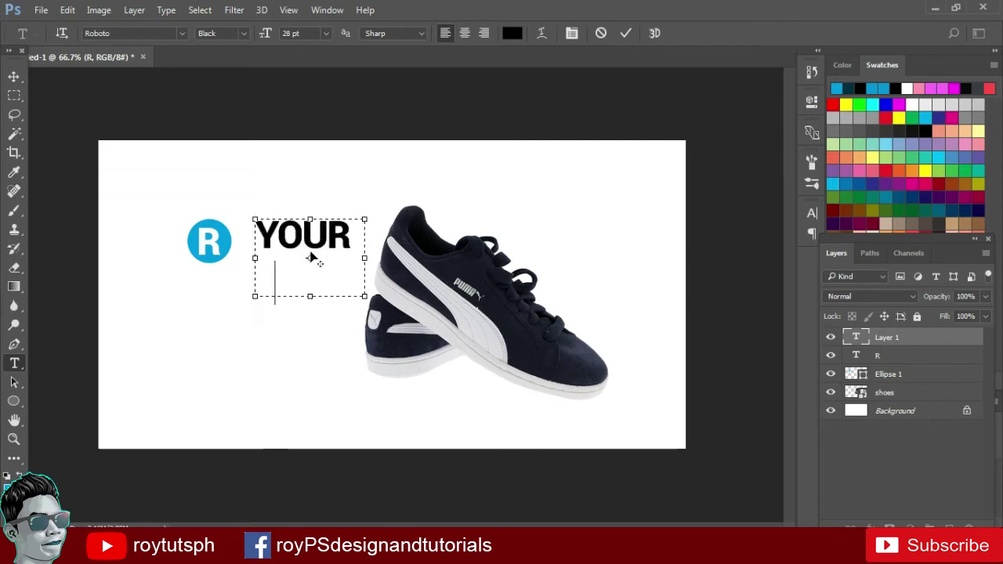
pyautogui.write('LOGO')
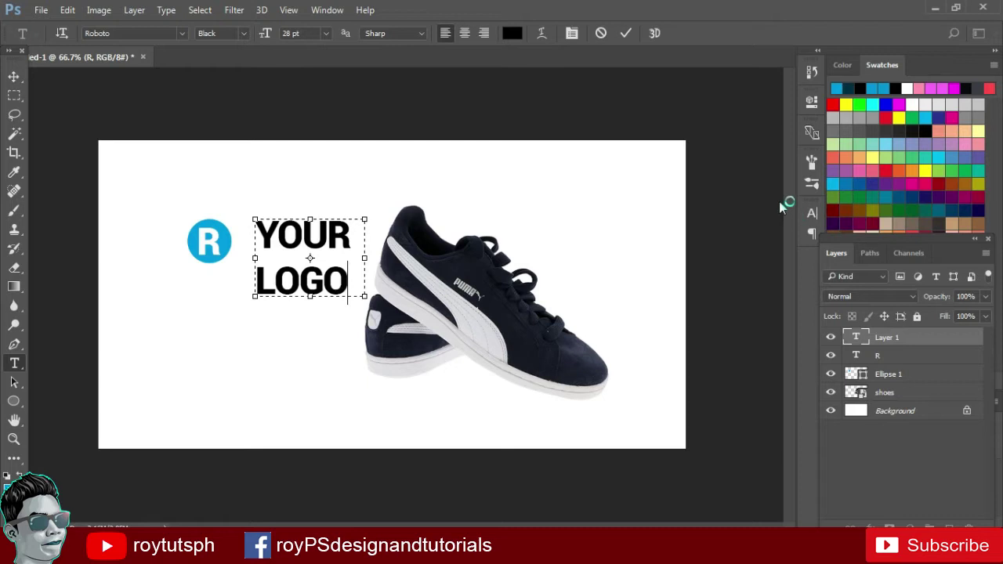
# Set the YOUR LOGO leading to 23 pt and scale it to about 67%
pyautogui.hotkey('ctrl', 'a')
pyautogui.click(811, 214)
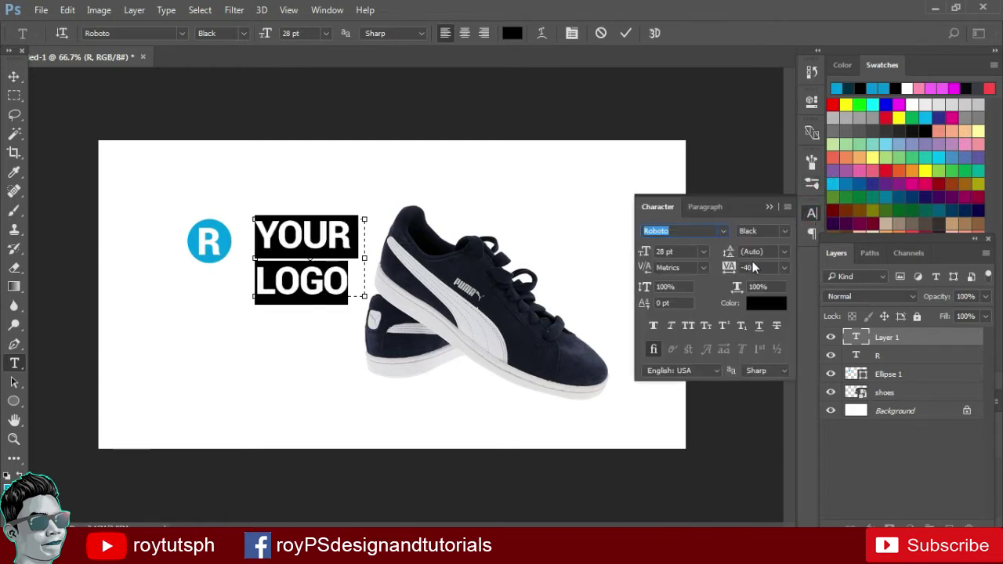
pyautogui.moveTo(728, 252)
pyautogui.mouseDown()
pyautogui.moveTo(722, 259)
pyautogui.moveTo(737, 259)
pyautogui.mouseUp()
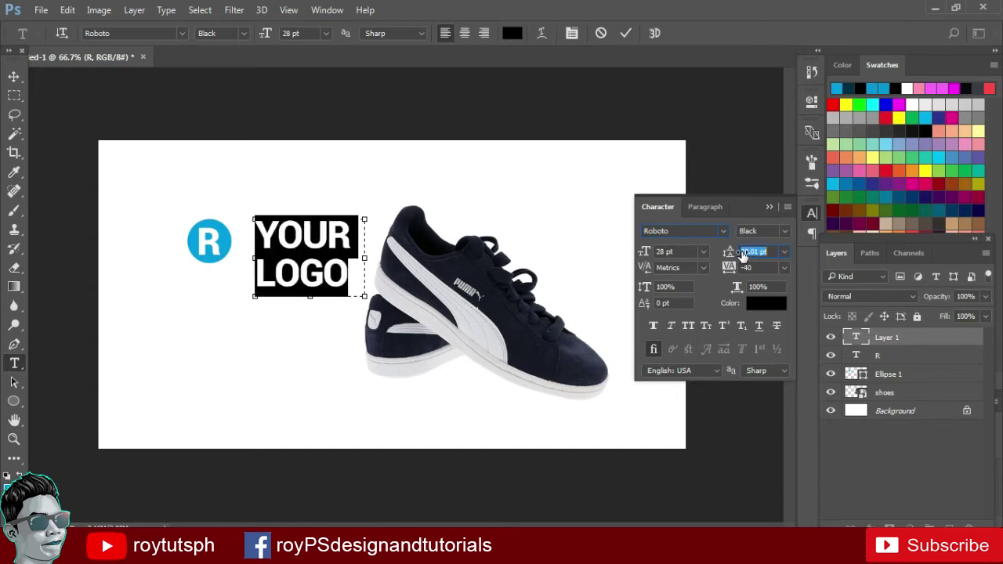
pyautogui.press('Return')
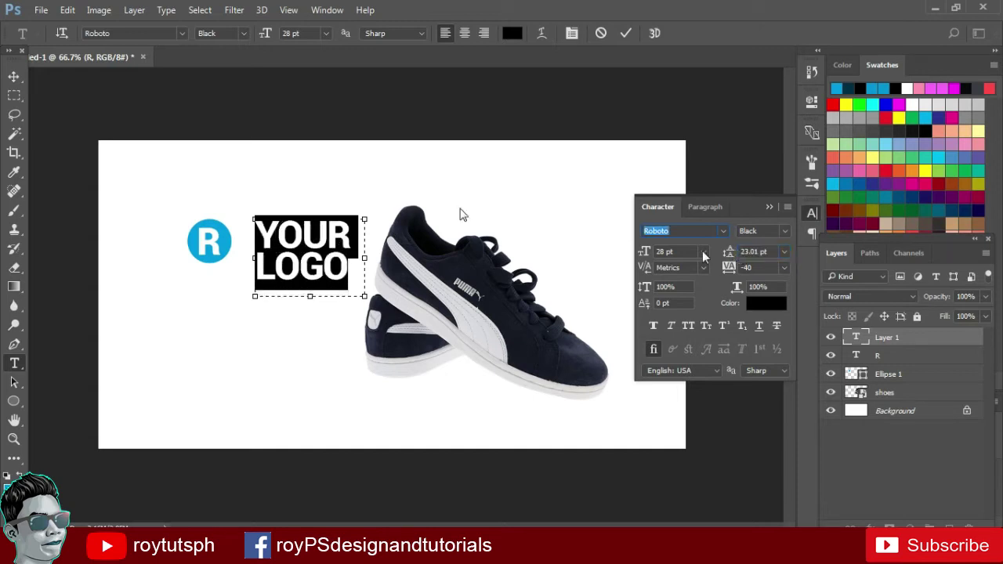
pyautogui.click(14, 76)
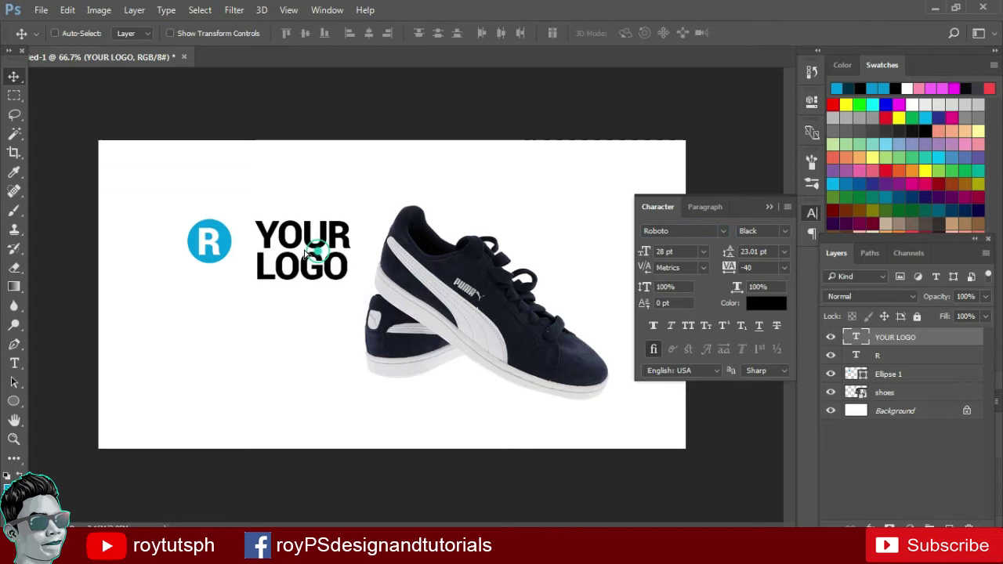
pyautogui.hotkey('ctrl', 't')
pyautogui.moveTo(350, 295)
pyautogui.mouseDown()
pyautogui.moveTo(294, 249)
pyautogui.moveTo(299, 257)
pyautogui.mouseUp()
pyautogui.press('Return')
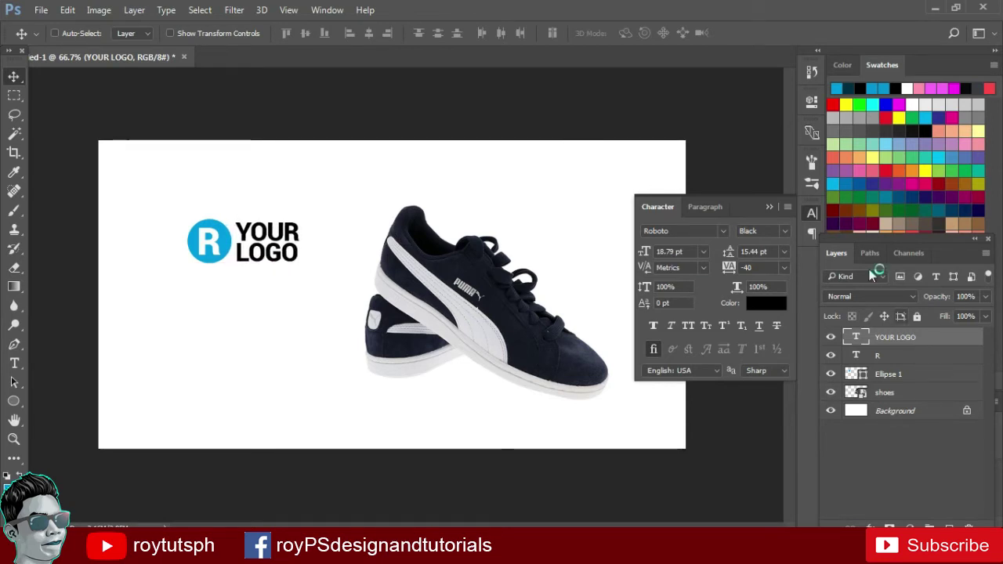
# Group the R and YOUR LOGO layers and name the group LOGO
pyautogui.click(769, 207)
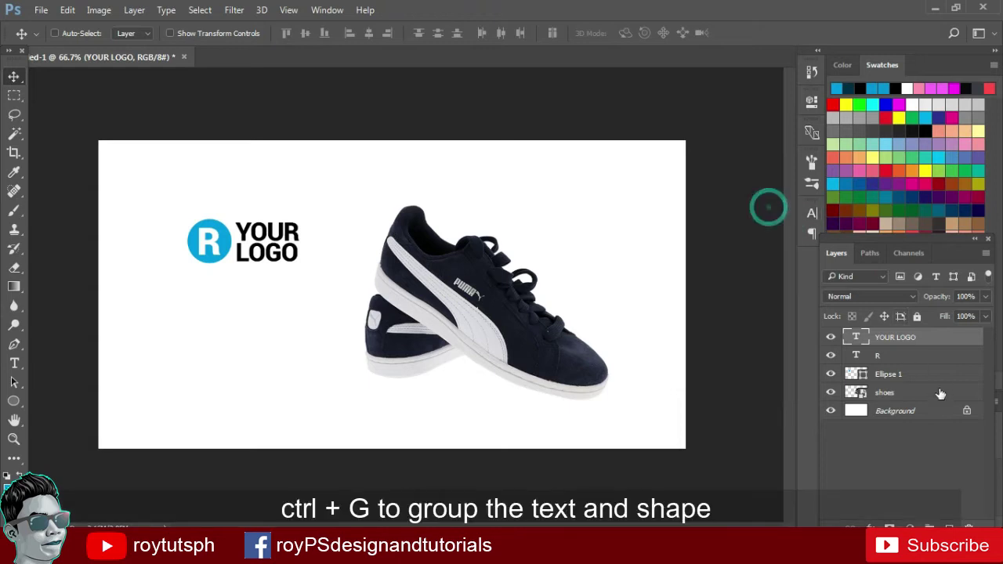
pyautogui.keyDown('shift'); pyautogui.click(918, 357); pyautogui.keyUp('shift')
pyautogui.hotkey('ctrl', 'g')
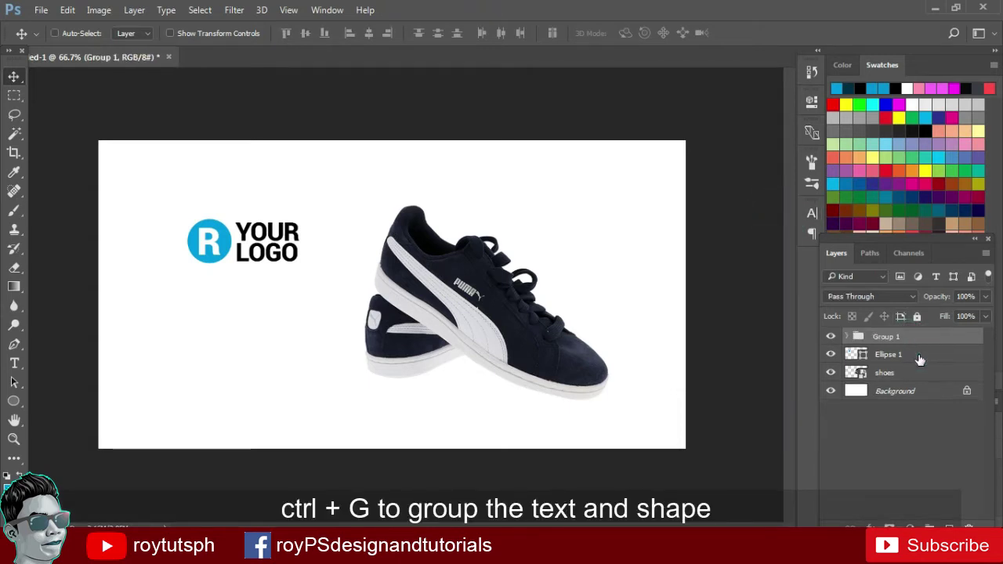
pyautogui.doubleClick(886, 338)
pyautogui.write('OGO')
pyautogui.press('Return')
pyautogui.moveTo(254, 251)
pyautogui.mouseDown()
pyautogui.moveTo(229, 232)
pyautogui.moveTo(238, 220)
pyautogui.mouseUp()
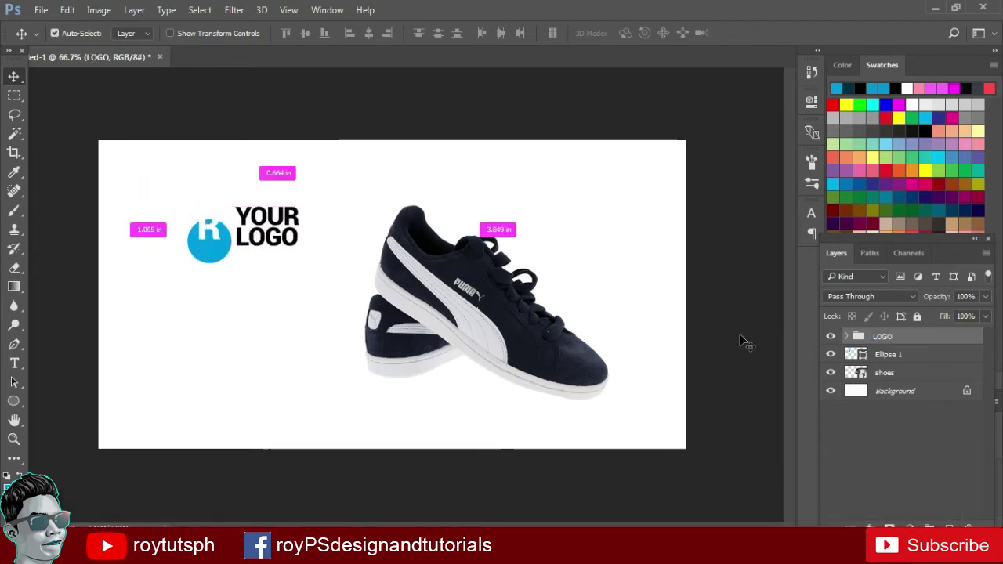
pyautogui.hotkey('ctrl', 'z')
# Move Ellipse 1 into the LOGO group, below the R layer
pyautogui.moveTo(889, 354); pyautogui.dragTo(887, 339)
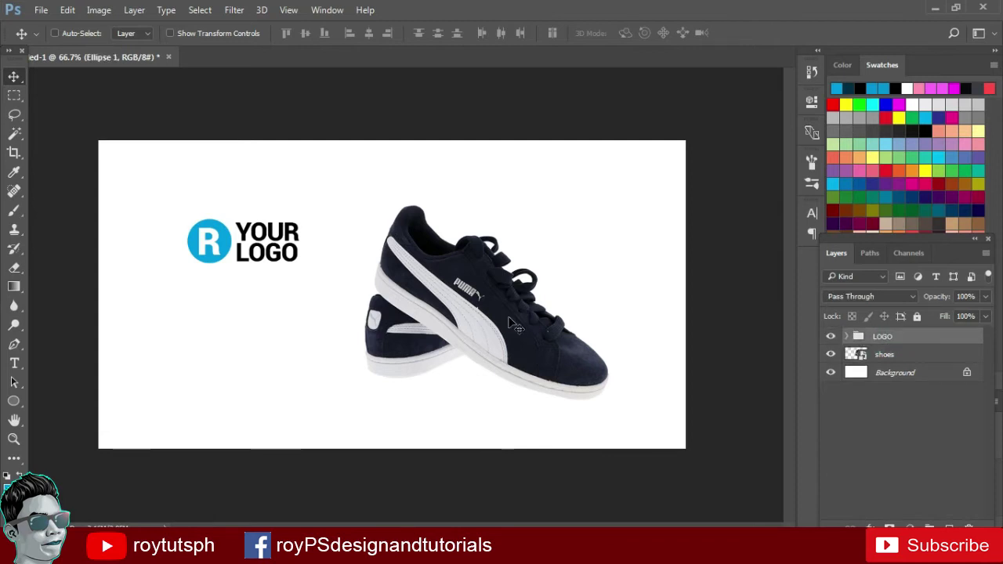
pyautogui.click(846, 336)
pyautogui.moveTo(901, 356); pyautogui.dragTo(901, 398)
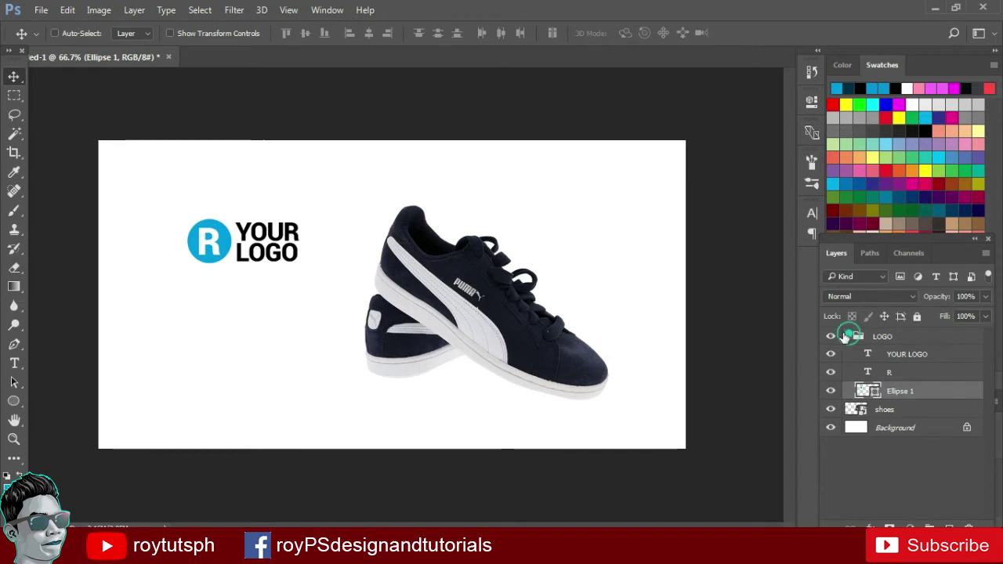
# Scale the LOGO group to about 75% and nudge it into the top-left corner
pyautogui.click(847, 335)
pyautogui.hotkey('ctrl', 't')
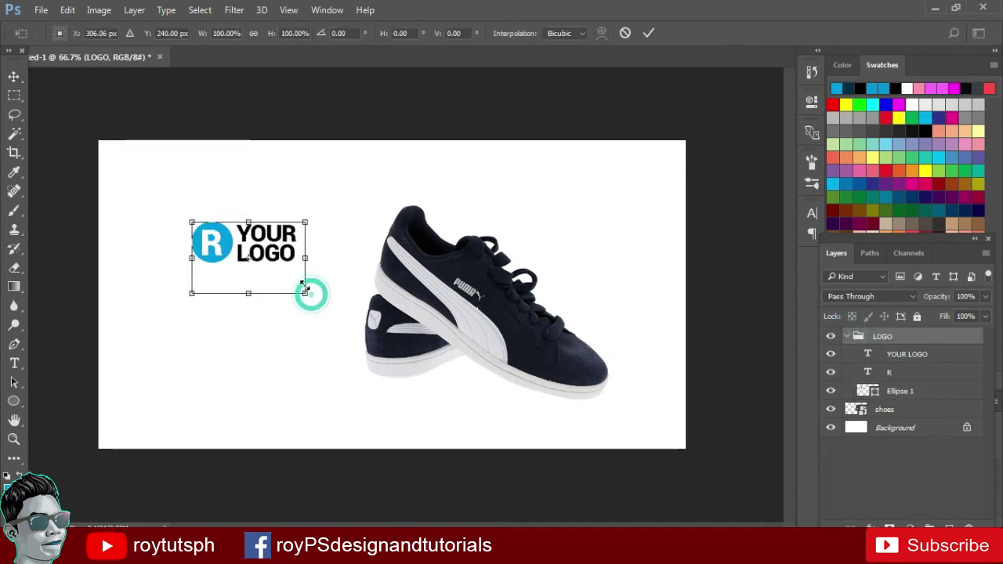
pyautogui.moveTo(305, 292); pyautogui.dragTo(203, 198)
pyautogui.press('Return')
pyautogui.press('Left')
pyautogui.press('Left')
pyautogui.press('Left')
pyautogui.press('Left')
pyautogui.press('Left')
pyautogui.press('Left')
pyautogui.press('Up')
pyautogui.press('Up')
pyautogui.press('Up')
pyautogui.press('Up')
pyautogui.press('Up')
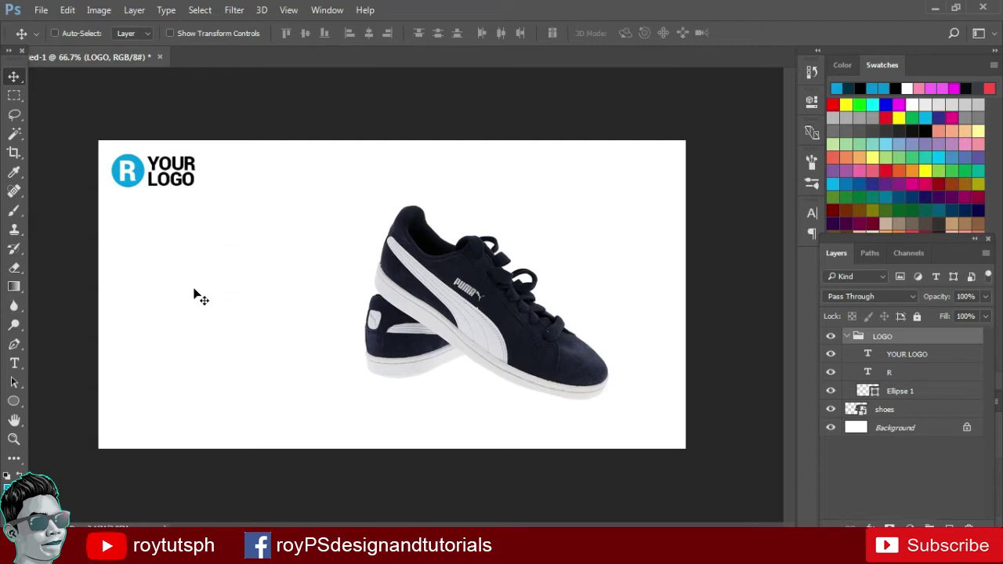
# Move the shoe left and type OFF UP TO in the upper right
pyautogui.moveTo(492, 303); pyautogui.dragTo(437, 303)
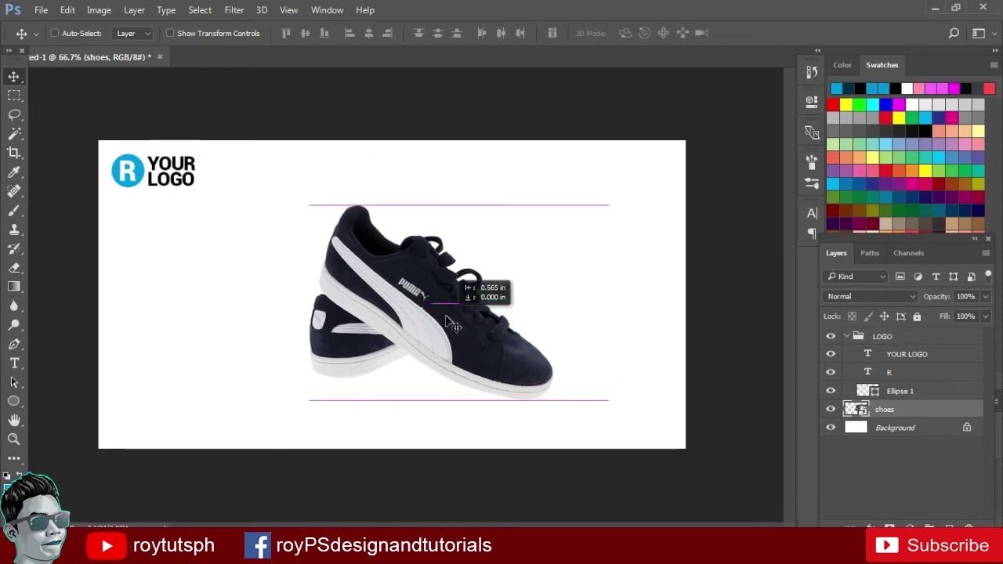
pyautogui.press('t')
pyautogui.moveTo(497, 192); pyautogui.dragTo(663, 259)
pyautogui.click(608, 236)
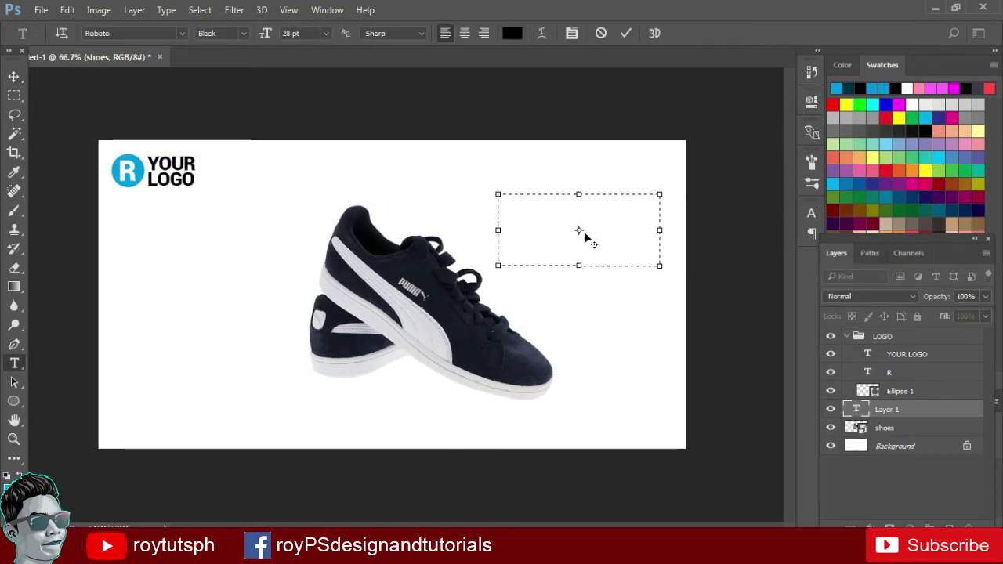
pyautogui.write('OFF UP TO')
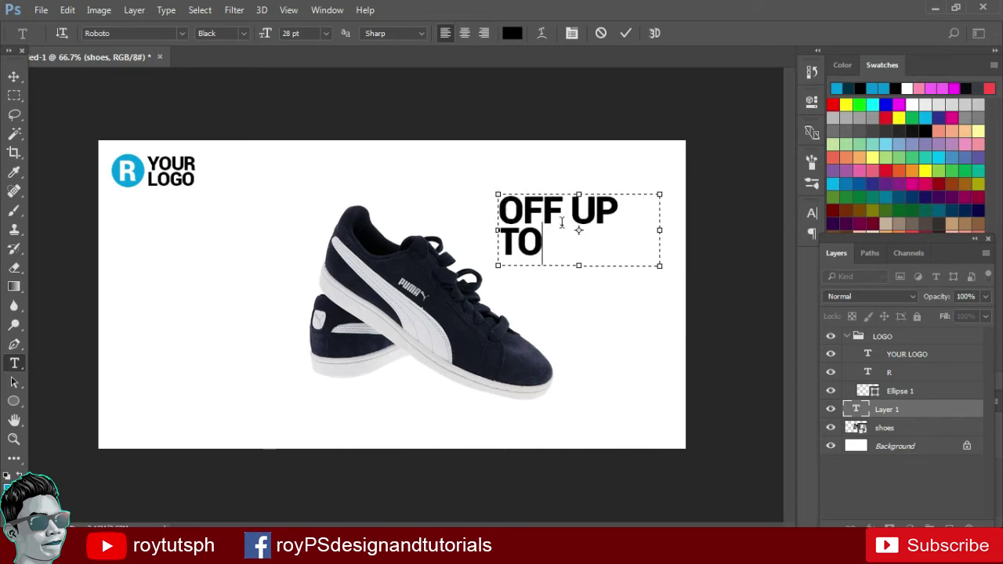
pyautogui.hotkey('ctrl', 'a')
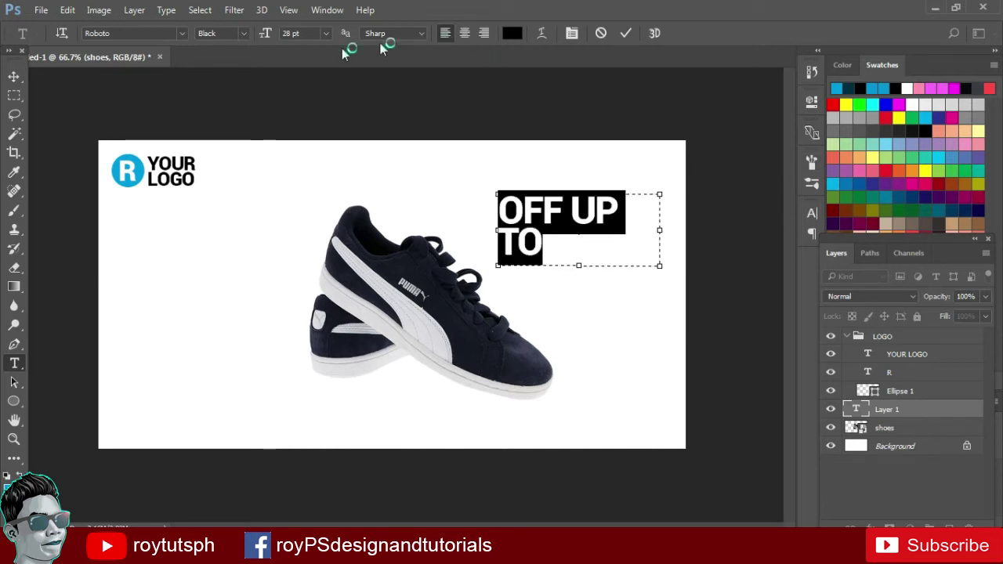
pyautogui.press('Down')
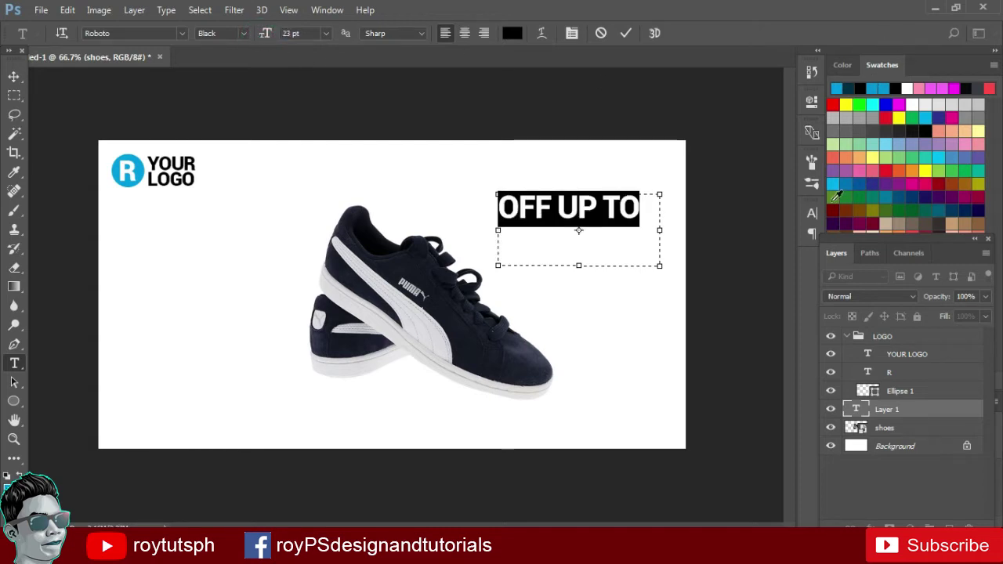
# Set OFF UP TO to Regular weight and fit its text box to the words
pyautogui.click(812, 213)
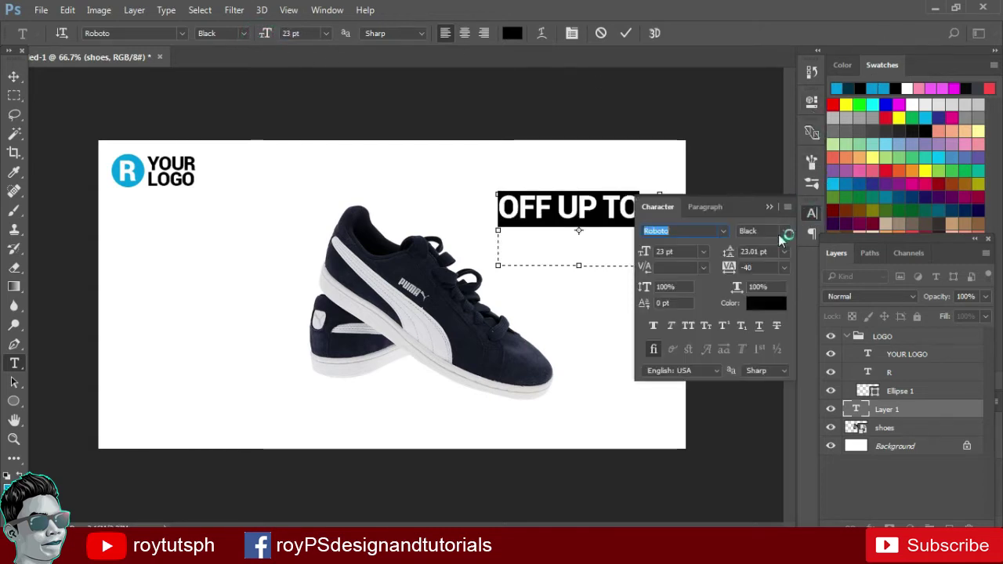
pyautogui.click(784, 231)
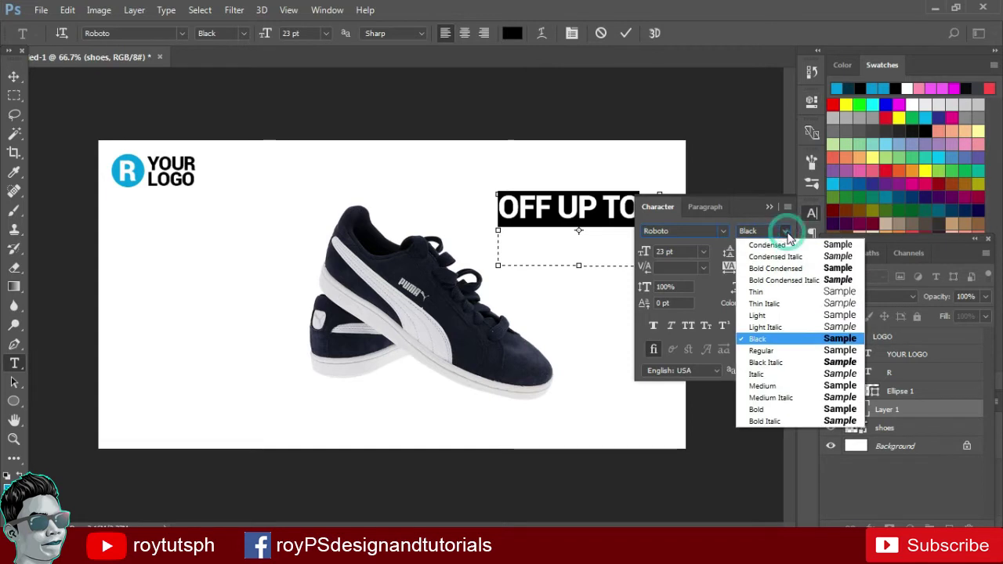
pyautogui.click(767, 349)
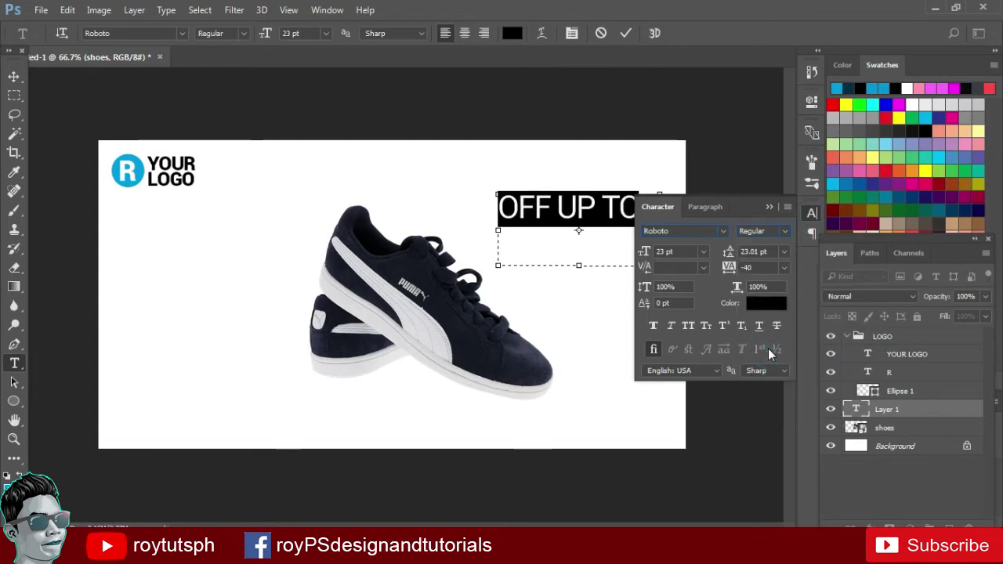
pyautogui.click(768, 206)
pyautogui.moveTo(659, 264); pyautogui.dragTo(642, 236)
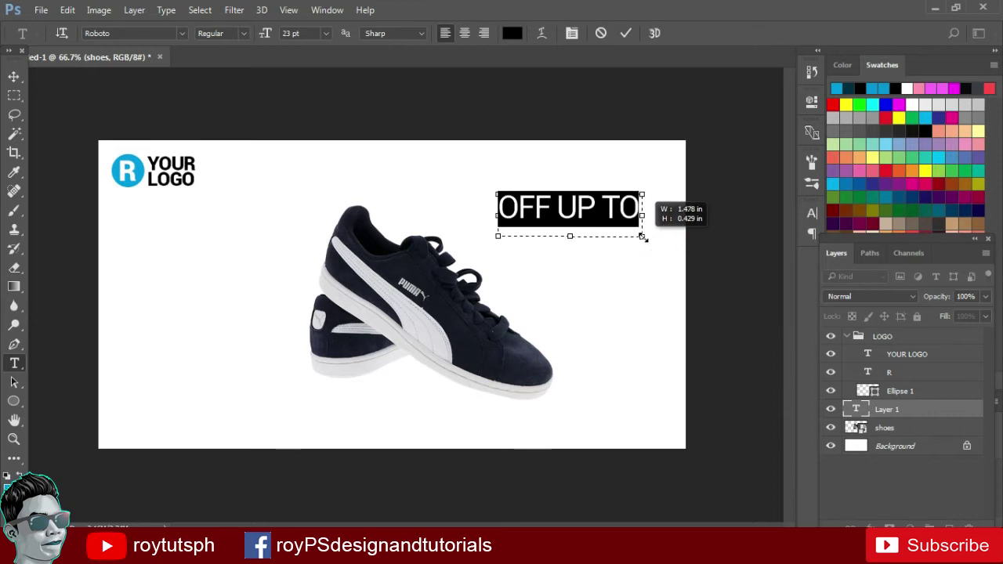
pyautogui.click(14, 76)
# Scale the OFF UP TO text down to about half size
pyautogui.hotkey('ctrl', 't')
pyautogui.click(642, 234)
pyautogui.moveTo(642, 235); pyautogui.dragTo(622, 207)
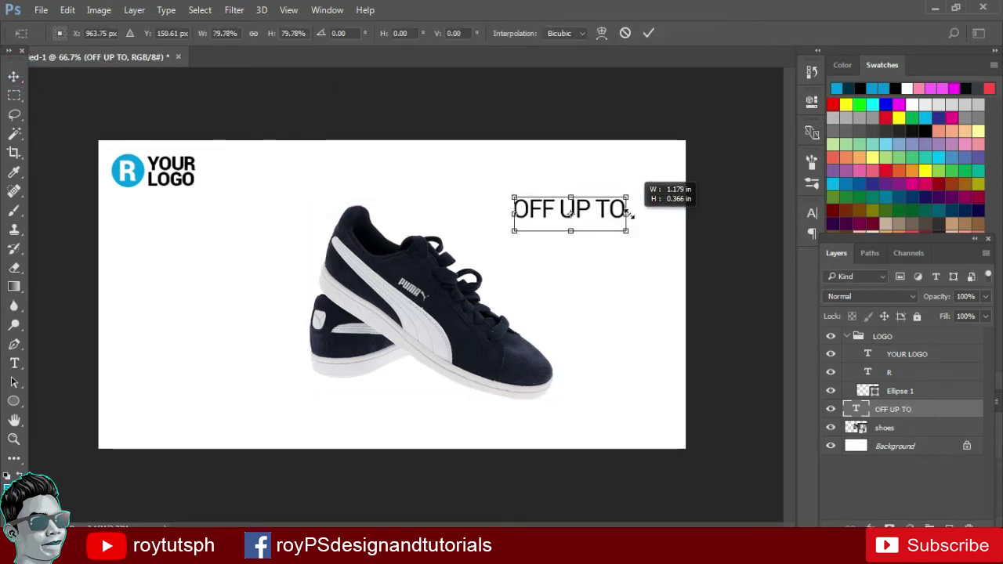
pyautogui.moveTo(622, 207)
pyautogui.mouseDown()
pyautogui.moveTo(608, 203)
pyautogui.moveTo(583, 288)
pyautogui.mouseUp()
# Duplicate OFF UP TO below itself and change the copy to read ON ALL MODELS
pyautogui.press('Return')
pyautogui.press('t')
pyautogui.click(580, 289)
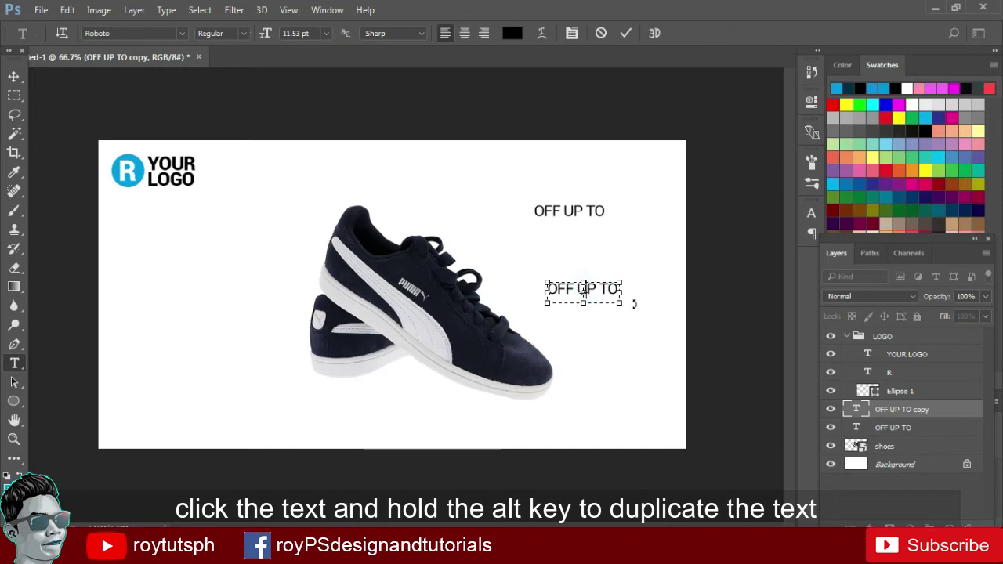
pyautogui.hotkey('ctrl', 'a')
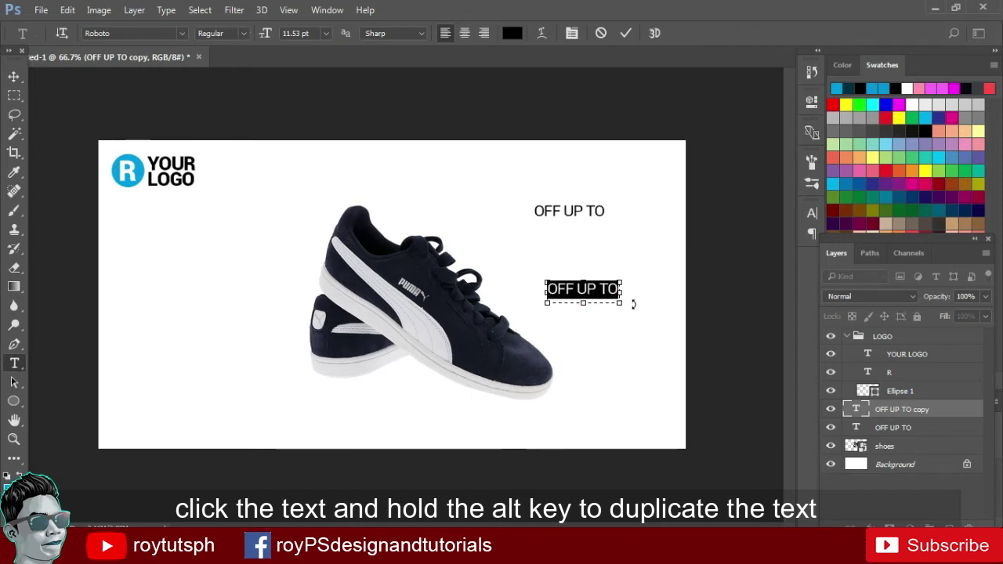
pyautogui.click(583, 289)
pyautogui.hotkey('ctrl', 'a')
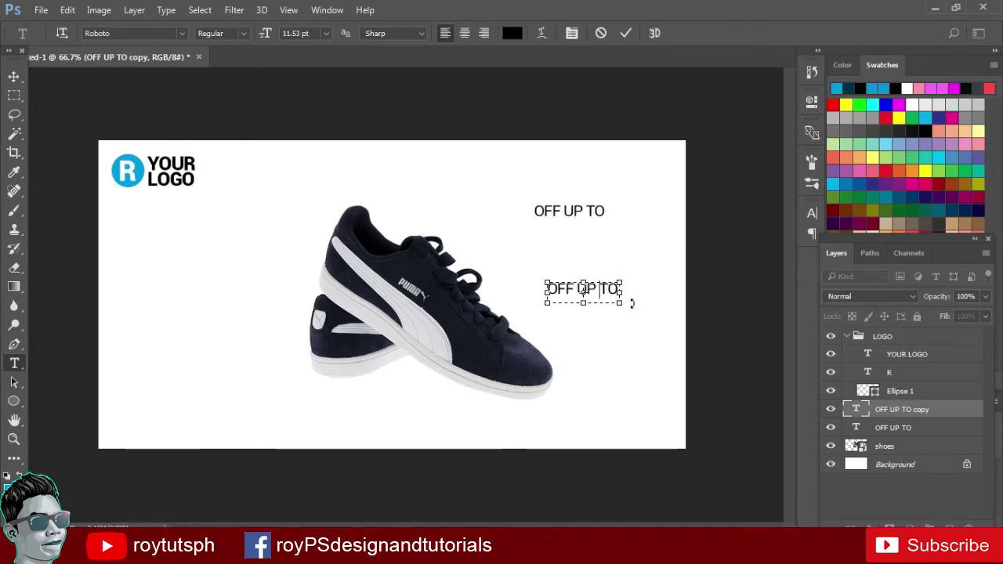
pyautogui.write('ON ALL')
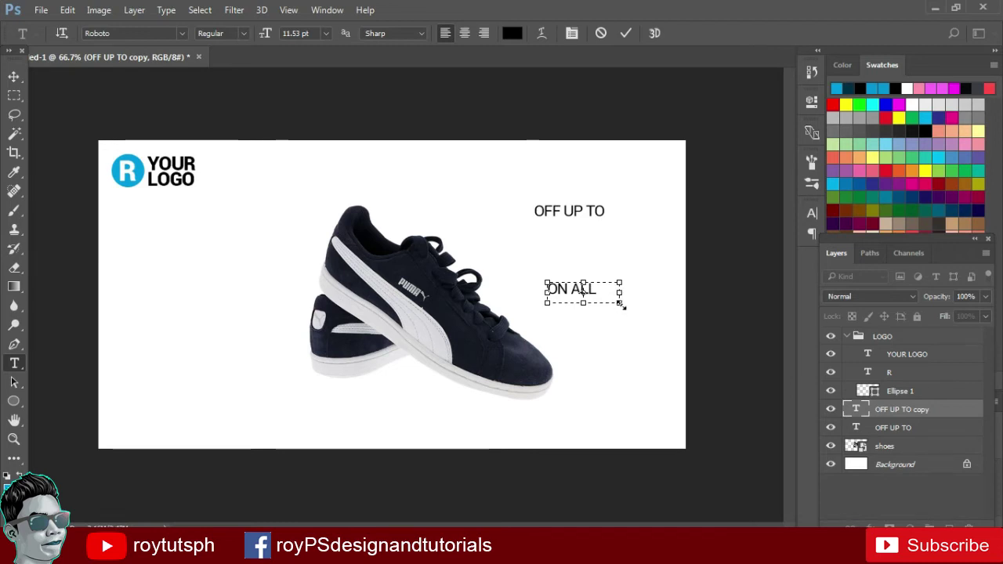
pyautogui.moveTo(621, 293); pyautogui.dragTo(676, 294)
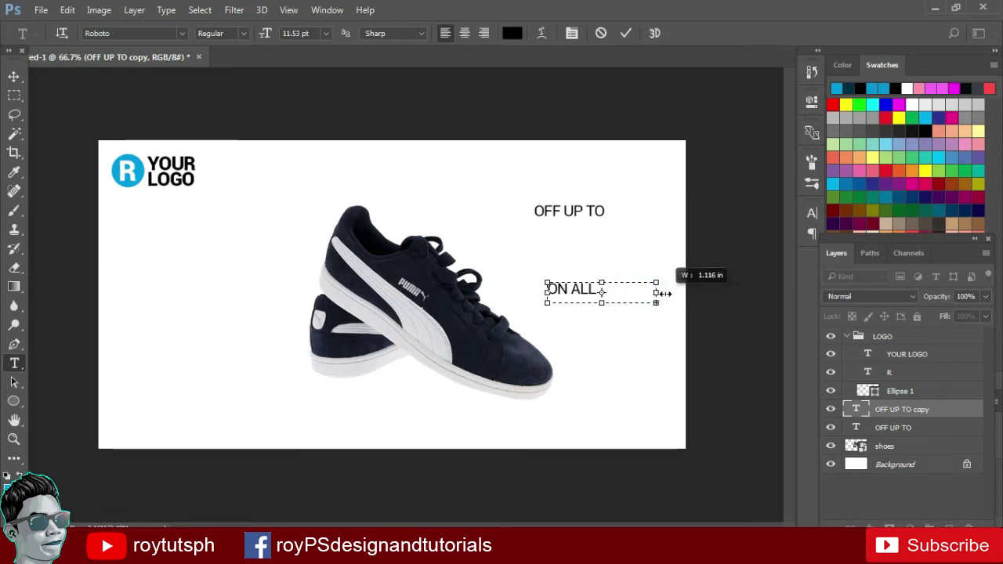
pyautogui.write('MODELS')
pyautogui.click(13, 76)
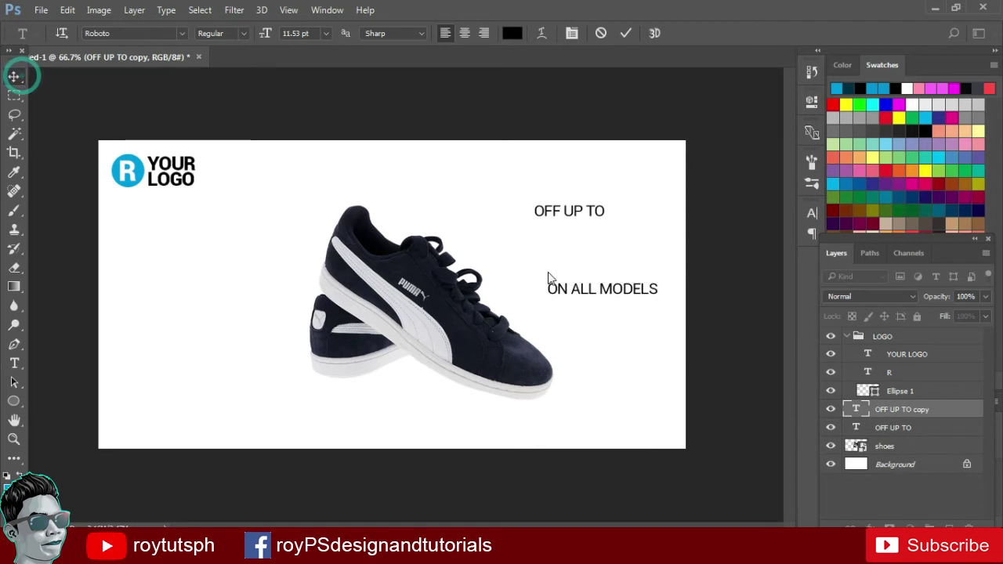
pyautogui.press('t')
pyautogui.moveTo(146, 294); pyautogui.dragTo(257, 401)
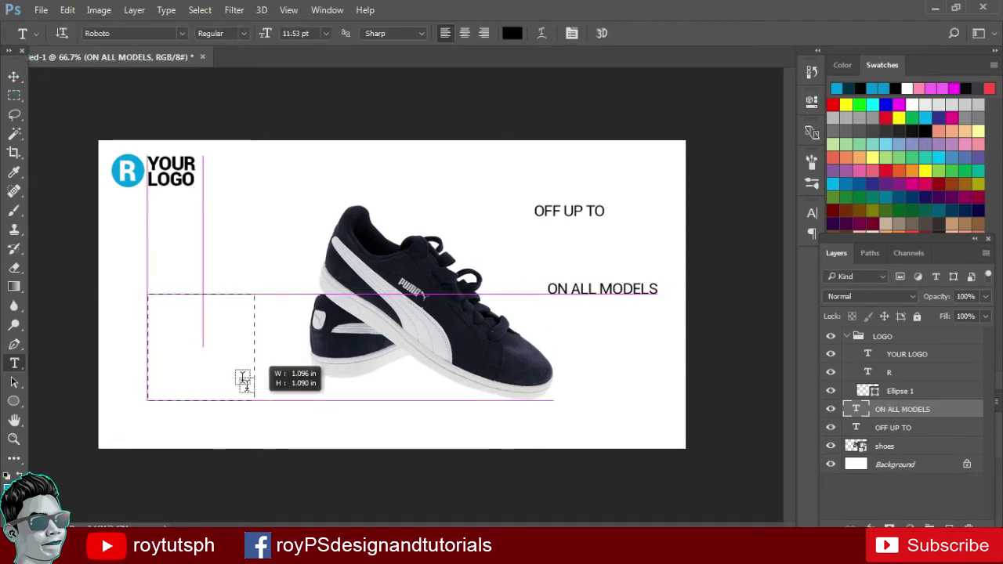
# Type 50% in Black weight and fit its text box
pyautogui.write('50')
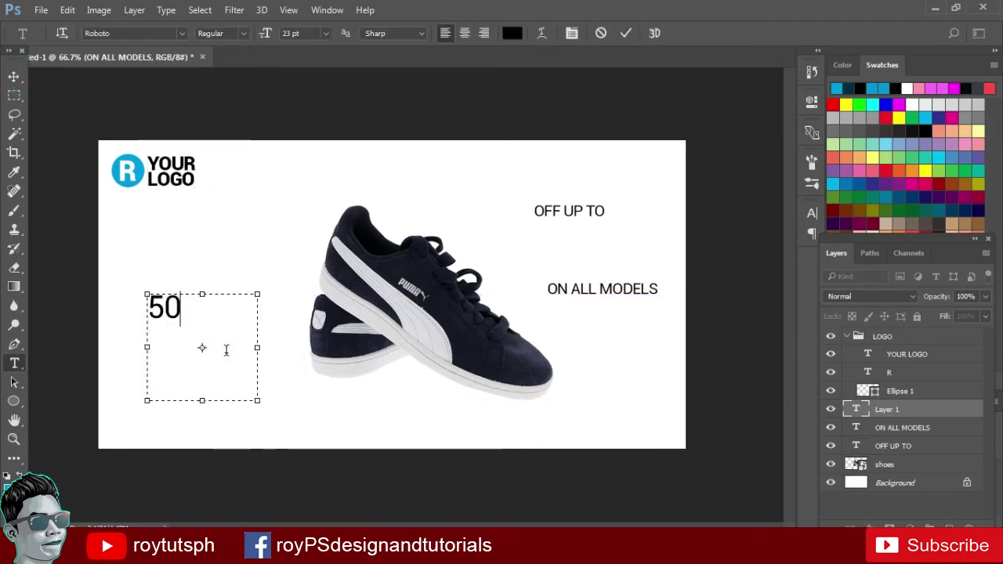
pyautogui.hotkey('ctrl', 'a')
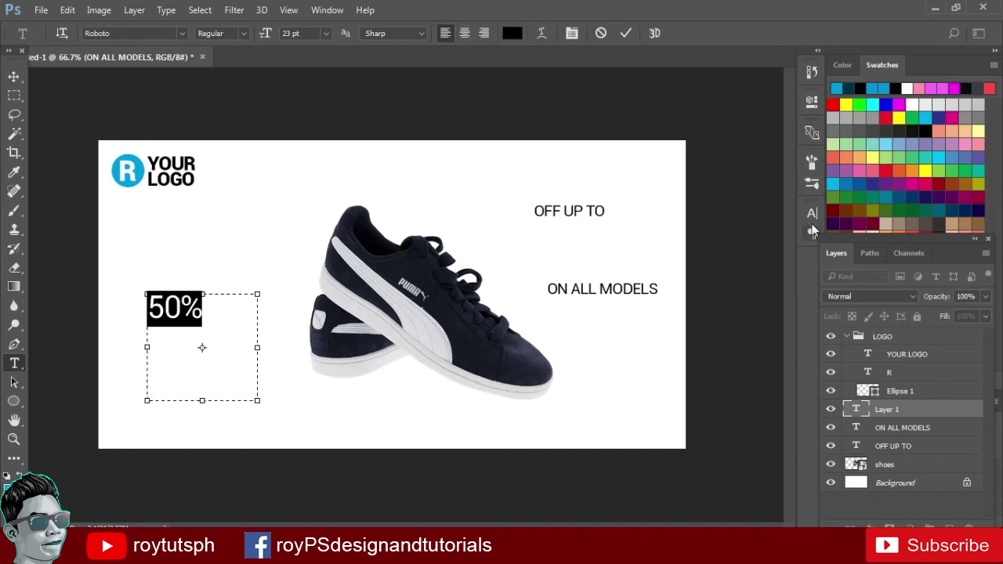
pyautogui.click(812, 213)
pyautogui.click(785, 232)
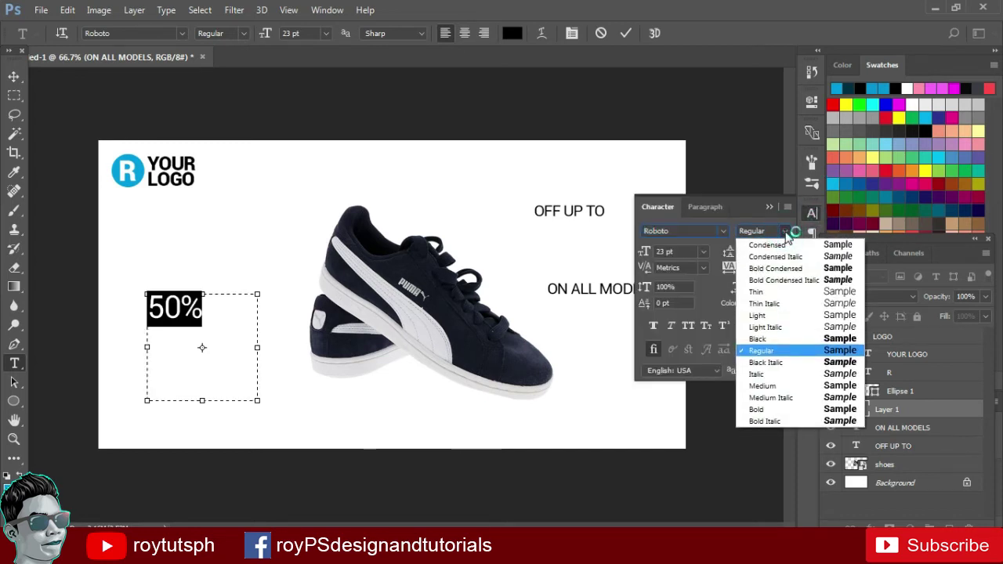
pyautogui.click(774, 338)
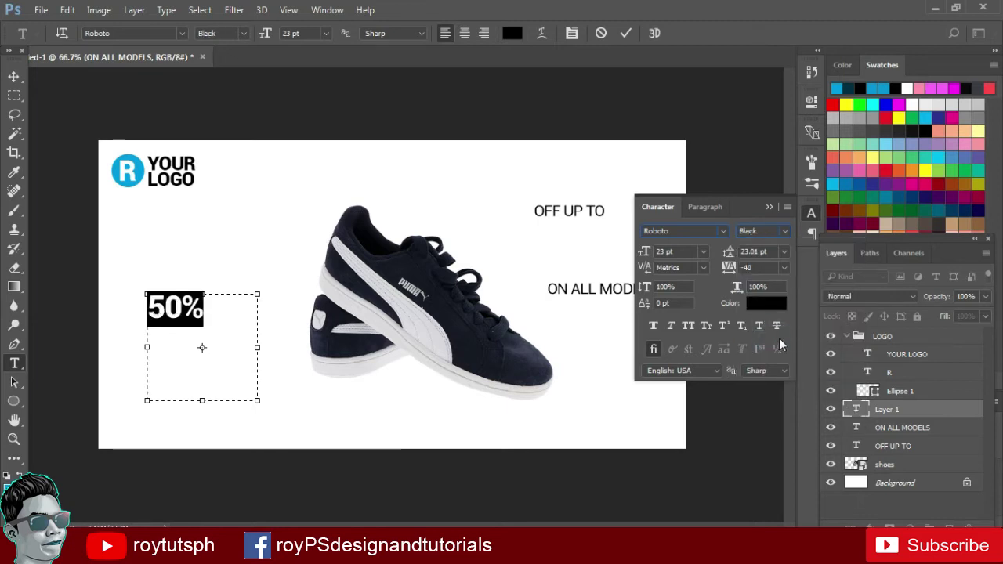
pyautogui.moveTo(256, 402); pyautogui.dragTo(217, 329)
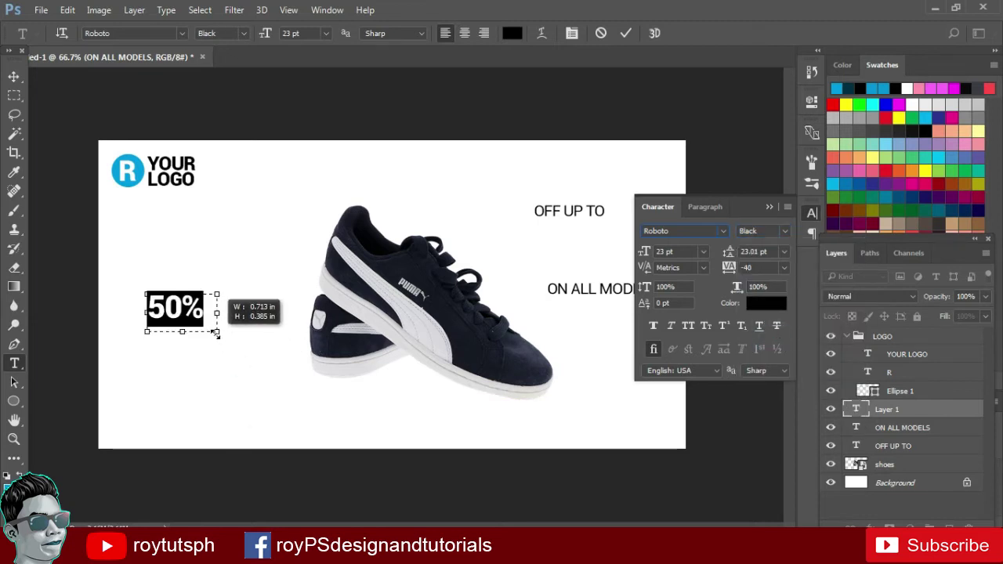
pyautogui.click(13, 77)
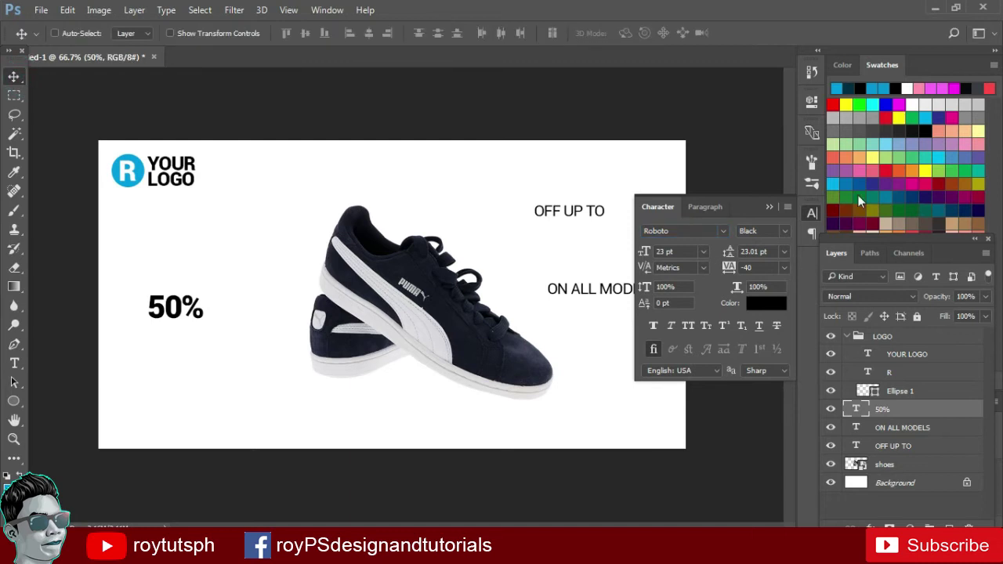
pyautogui.click(768, 208)
# Enlarge 50% and place it snugly under OFF UP TO
pyautogui.moveTo(280, 298); pyautogui.dragTo(578, 237)
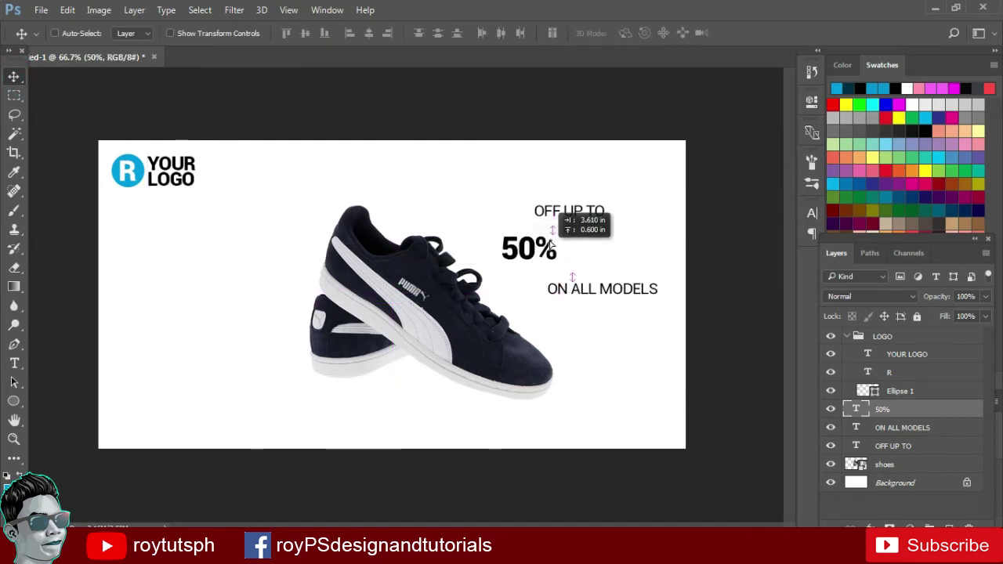
pyautogui.hotkey('ctrl', 't')
pyautogui.moveTo(604, 253); pyautogui.dragTo(639, 276)
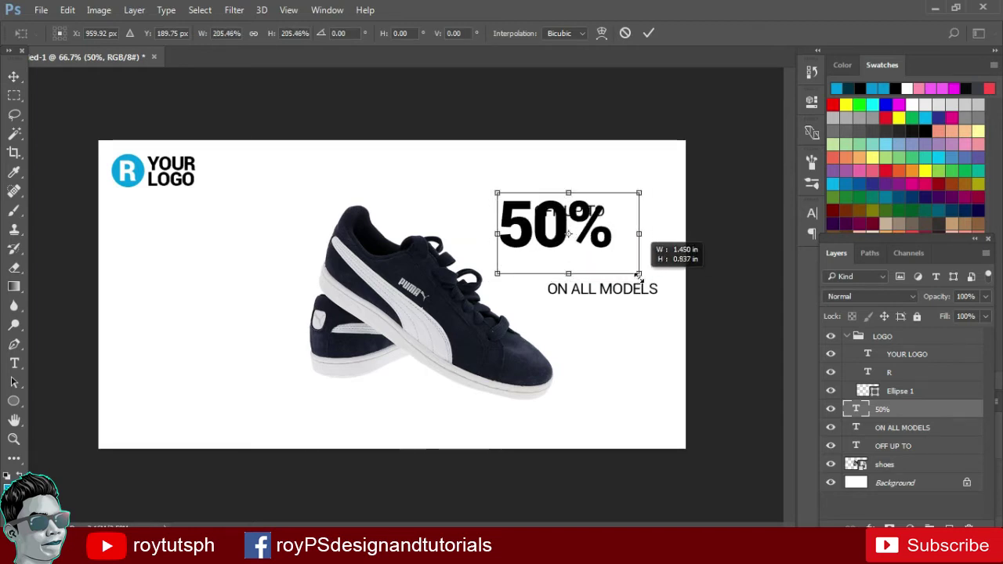
pyautogui.press('Return')
pyautogui.moveTo(560, 240); pyautogui.dragTo(624, 268)
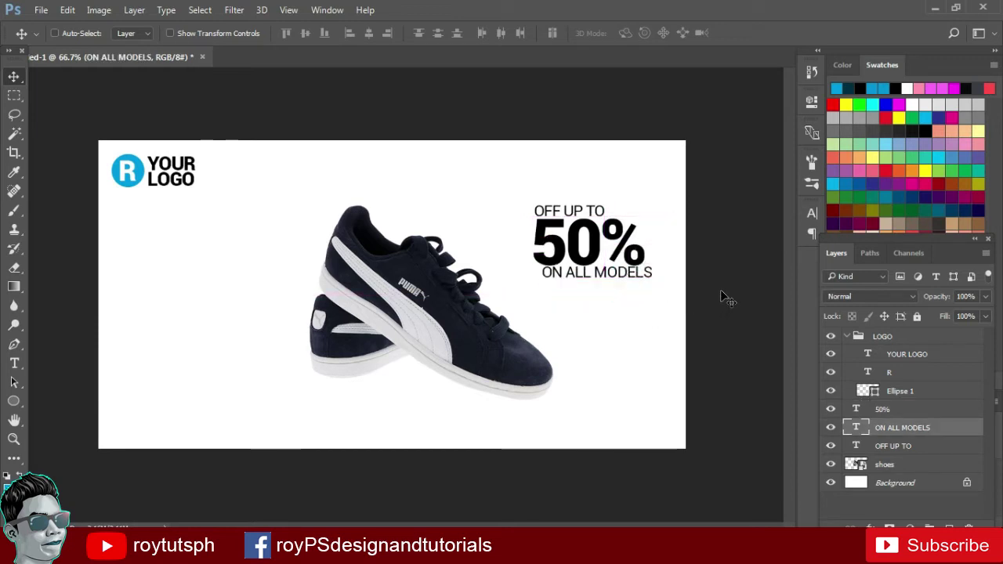
# Nudge ON ALL MODELS left, then type NEW ARRIVAL left of the shoe
pyautogui.press('Left')
pyautogui.press('Left')
pyautogui.press('Left')
pyautogui.press('Left')
pyautogui.press('Left')
pyautogui.press('Left')
pyautogui.press('Left')
pyautogui.press('Left')
pyautogui.press('Left')
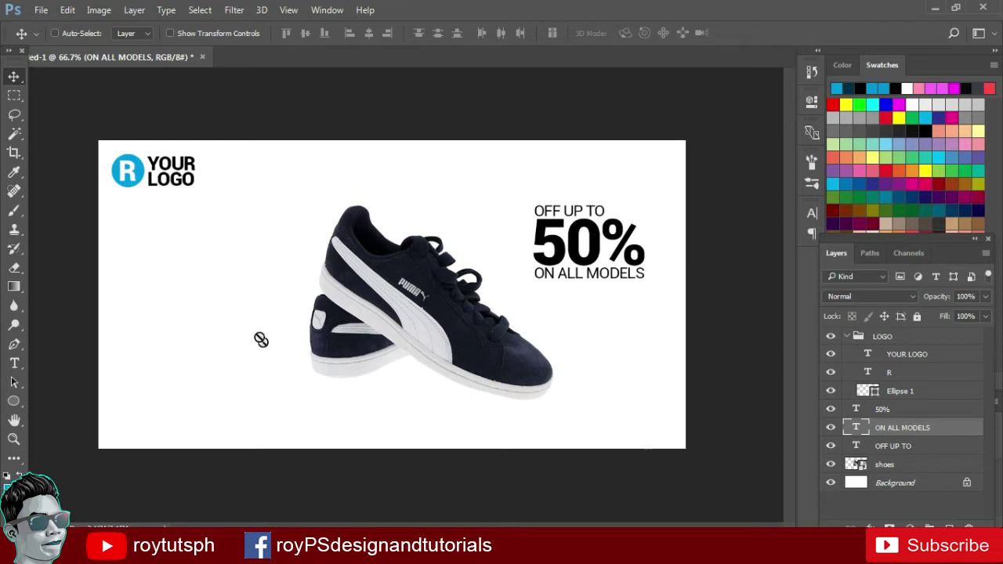
pyautogui.press('t')
pyautogui.moveTo(140, 255); pyautogui.dragTo(415, 392)
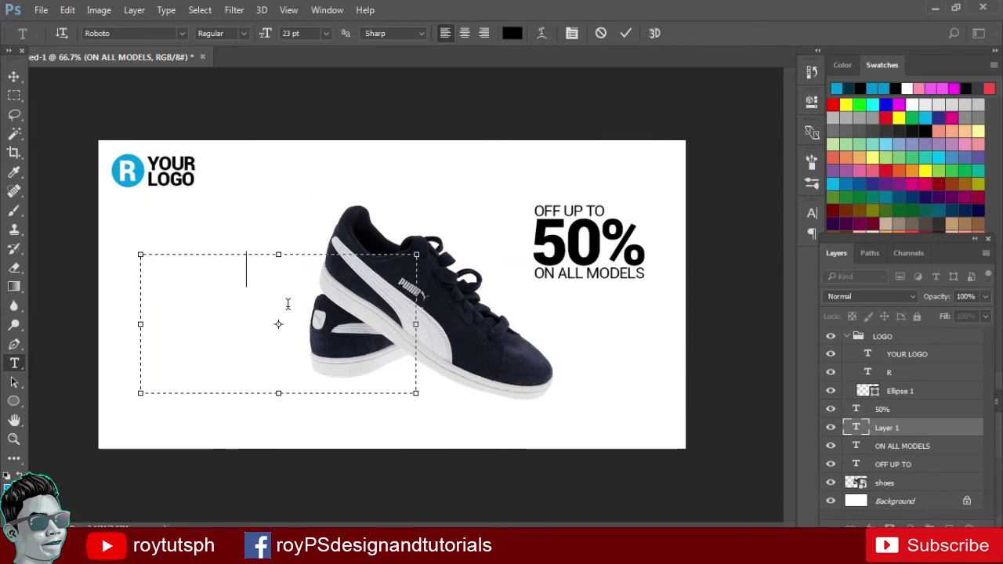
pyautogui.write('NEW ARRIVAL')
pyautogui.moveTo(415, 398); pyautogui.dragTo(315, 292)
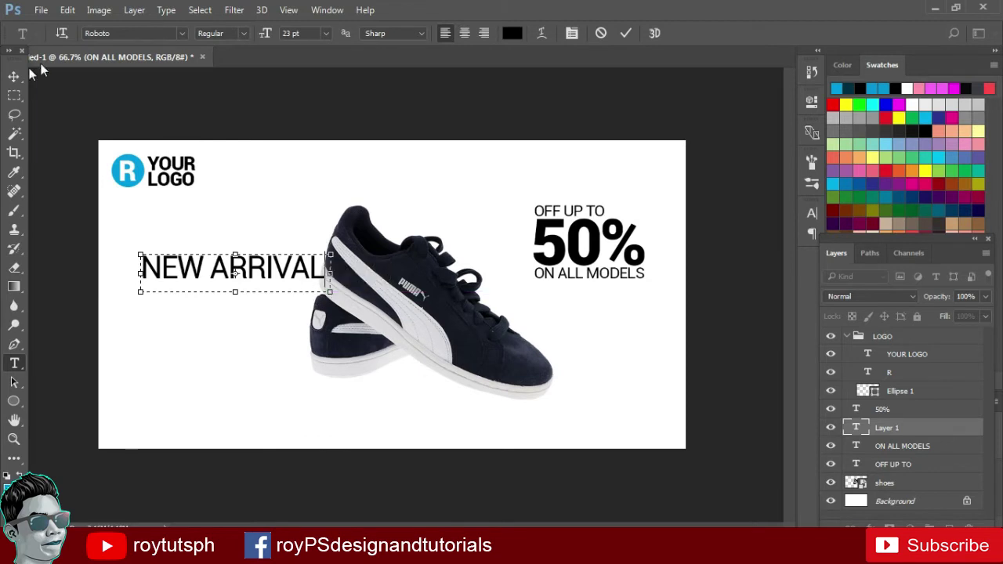
pyautogui.click(14, 76)
# Scale NEW ARRIVAL down slightly and align it at the left under the logo
pyautogui.moveTo(227, 273); pyautogui.dragTo(198, 233)
pyautogui.hotkey('ctrl', 't')
pyautogui.moveTo(303, 255); pyautogui.dragTo(283, 248)
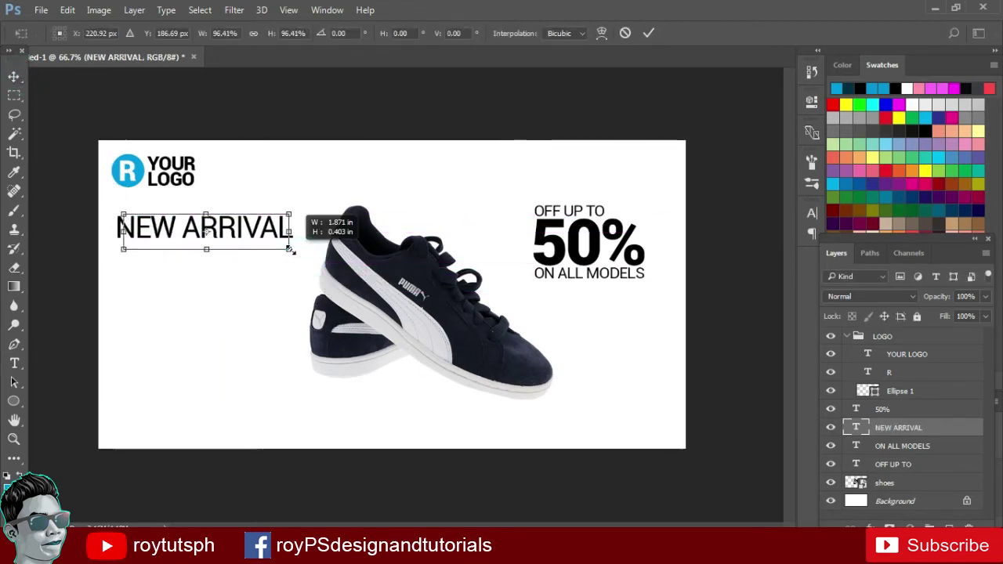
pyautogui.press('Return')
pyautogui.moveTo(269, 235); pyautogui.dragTo(238, 232)
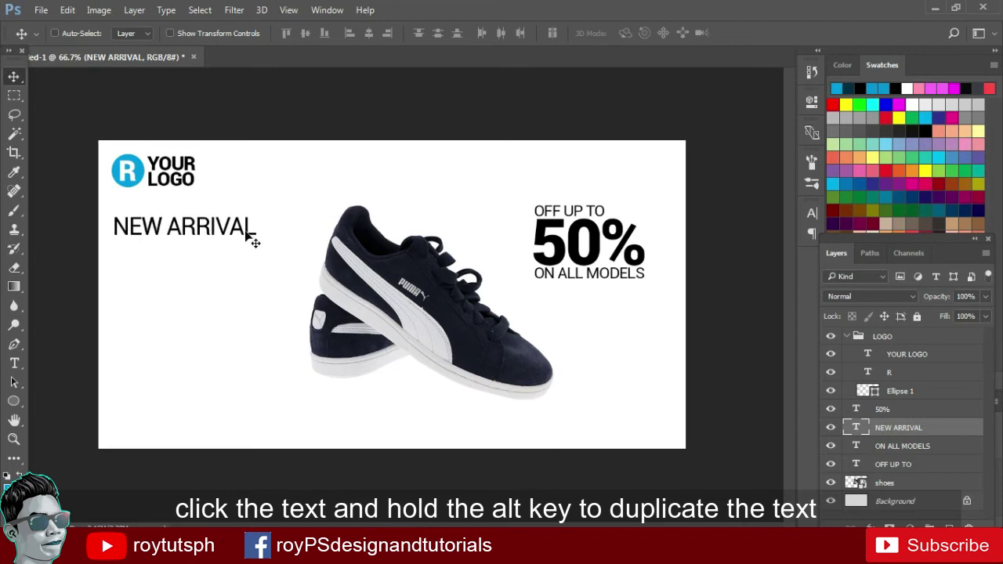
# Duplicate NEW ARRIVAL just below itself and retype the copy as BIG SALE
pyautogui.moveTo(218, 227); pyautogui.dragTo(220, 274)
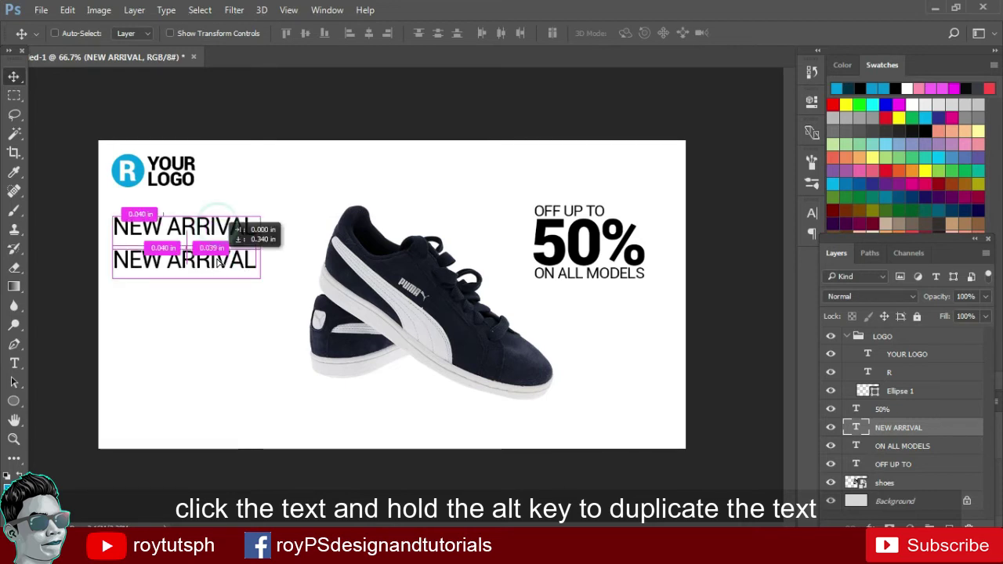
pyautogui.doubleClick(228, 273)
pyautogui.tripleClick(228, 272)
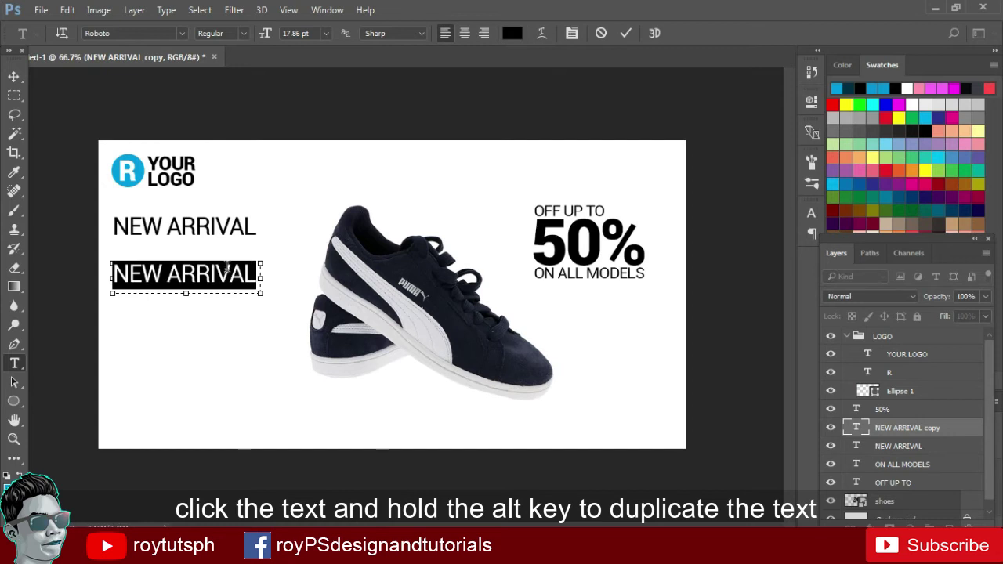
pyautogui.write('BIG SALE')
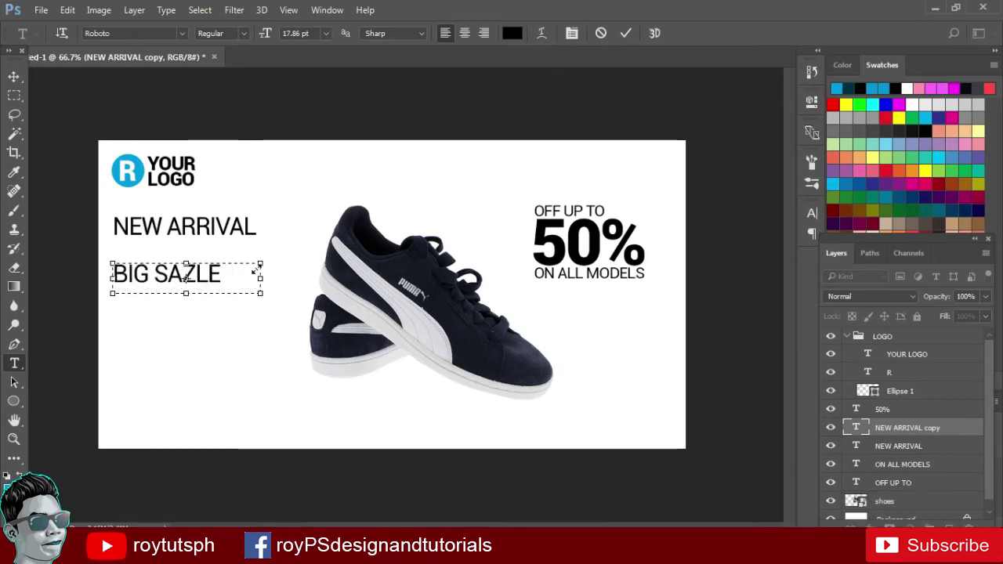
pyautogui.press('BackSpace')
pyautogui.press('BackSpace')
pyautogui.press('BackSpace')
pyautogui.write('LE')
# Make BIG SALE Regular faux bold and narrow its text box to fit
pyautogui.hotkey('ctrl', 'a')
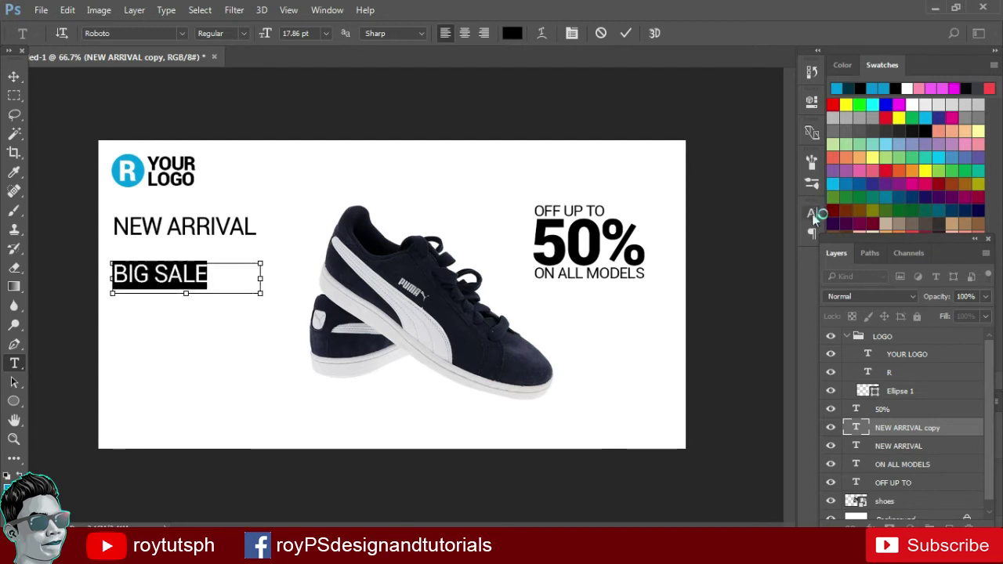
pyautogui.click(813, 211)
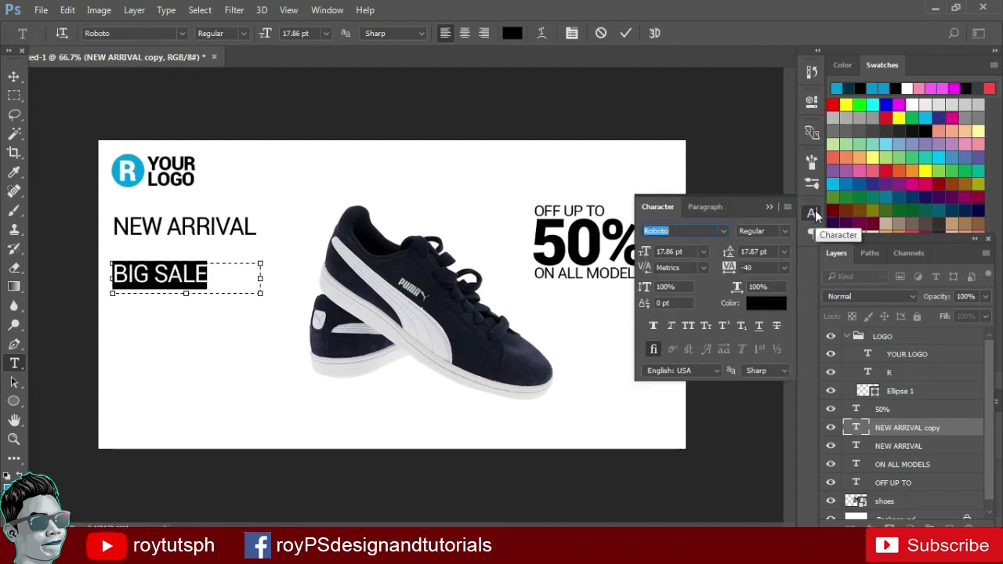
pyautogui.click(784, 231)
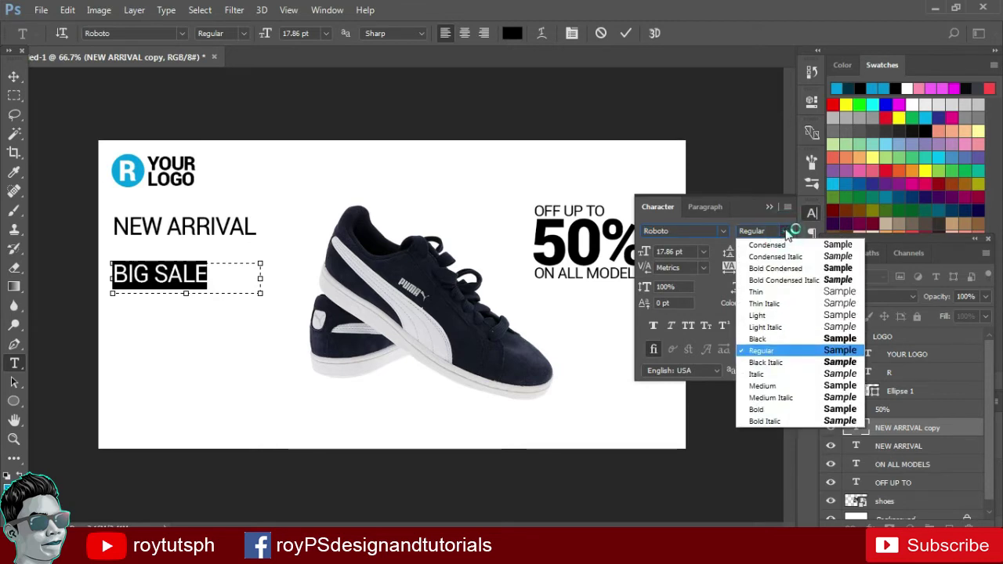
pyautogui.click(760, 350)
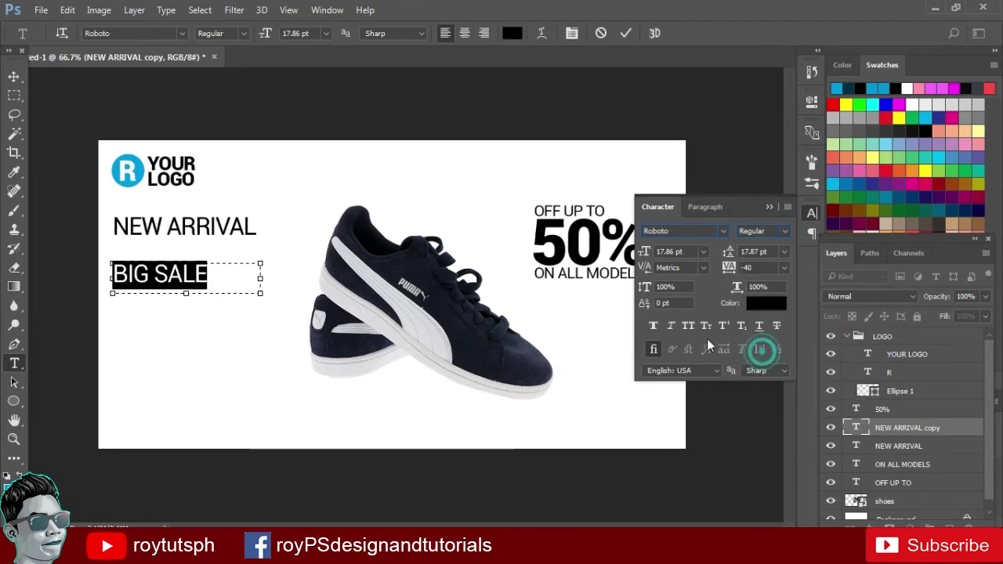
pyautogui.click(653, 326)
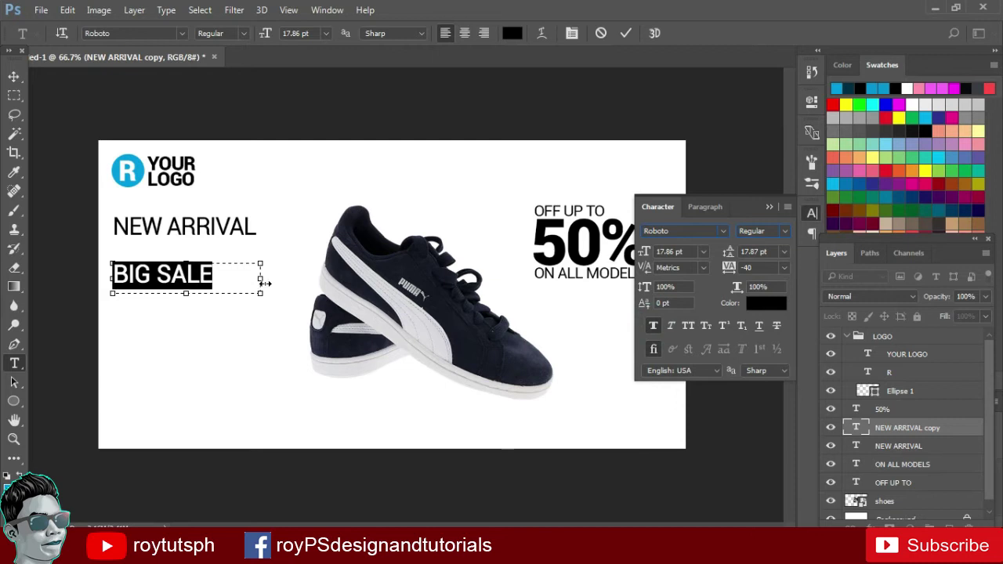
pyautogui.moveTo(260, 279); pyautogui.dragTo(233, 283)
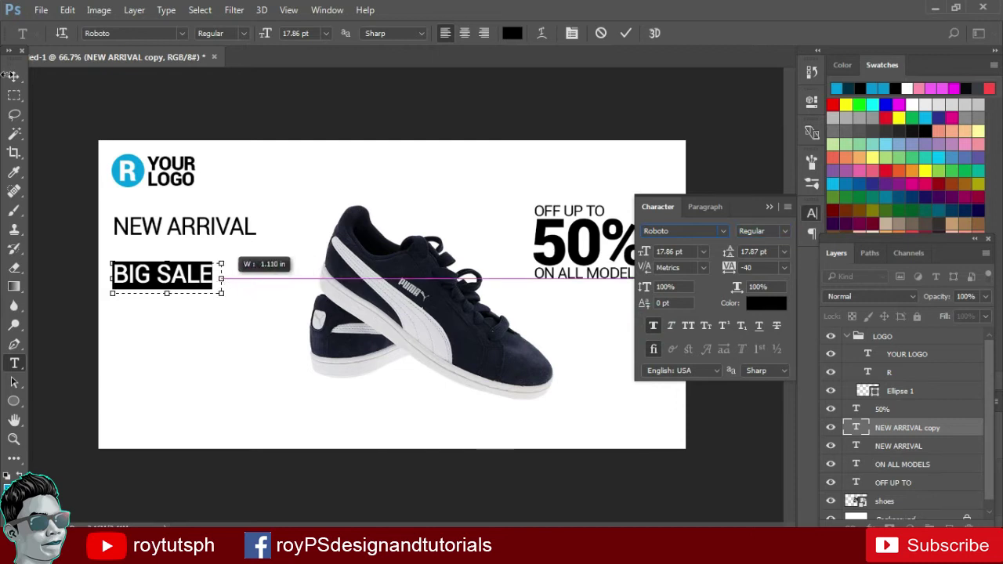
# Move BIG SALE up under NEW ARRIVAL and scale it larger and taller, about 52 pt
pyautogui.click(14, 77)
pyautogui.moveTo(202, 284)
pyautogui.mouseDown()
pyautogui.moveTo(203, 265)
pyautogui.moveTo(304, 300)
pyautogui.mouseUp()
pyautogui.hotkey('ctrl', 't')
pyautogui.moveTo(251, 264); pyautogui.dragTo(315, 268)
pyautogui.moveTo(218, 303); pyautogui.dragTo(222, 326)
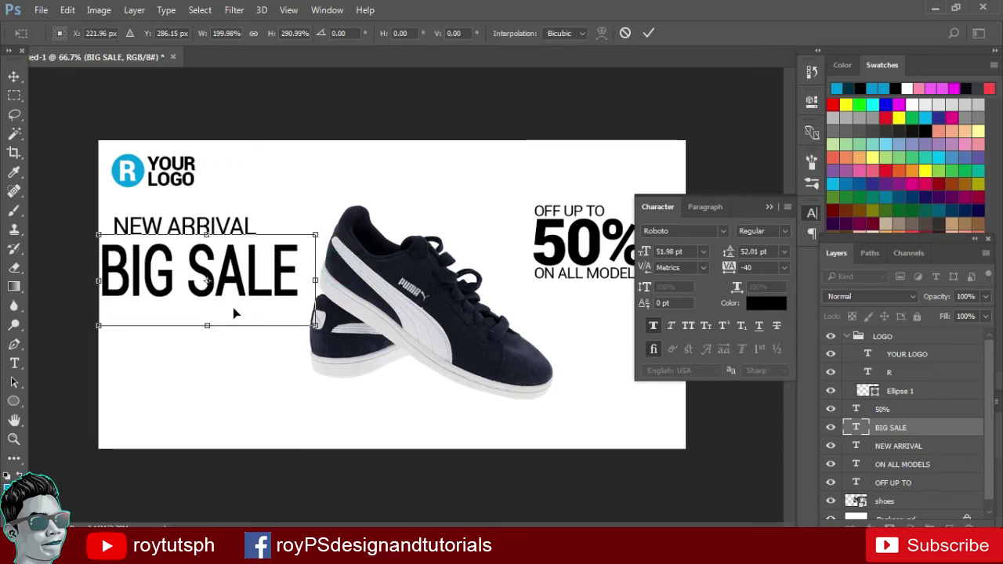
pyautogui.press('Return')
# Nudge BIG SALE into alignment with NEW ARRIVAL and close the Character panel
pyautogui.moveTo(164, 274); pyautogui.dragTo(180, 268)
pyautogui.press('Left')
pyautogui.press('Left')
pyautogui.press('Left')
pyautogui.press('Left')
pyautogui.press('Left')
pyautogui.press('Left')
pyautogui.press('Left')
pyautogui.press('Left')
pyautogui.press('Left')
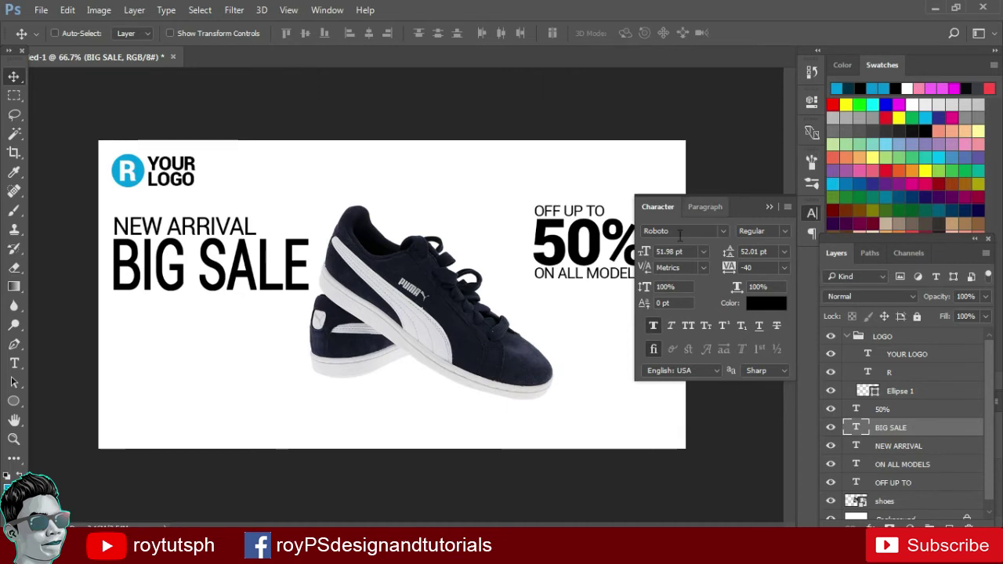
pyautogui.click(768, 207)
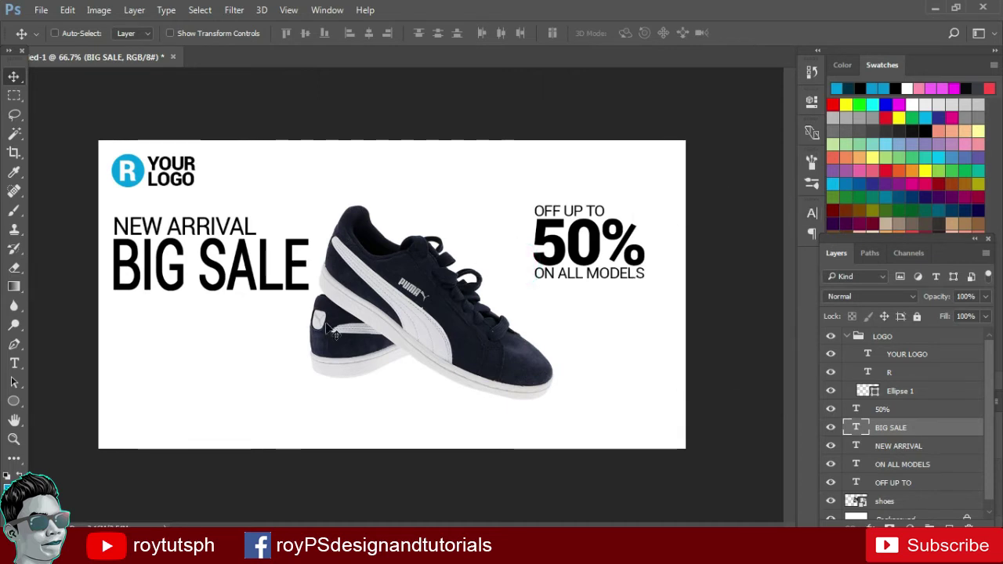
# Set the foreground colour to bright sky blue #03afff, starting from the logo's cyan
pyautogui.press('i')
pyautogui.click(9, 473)
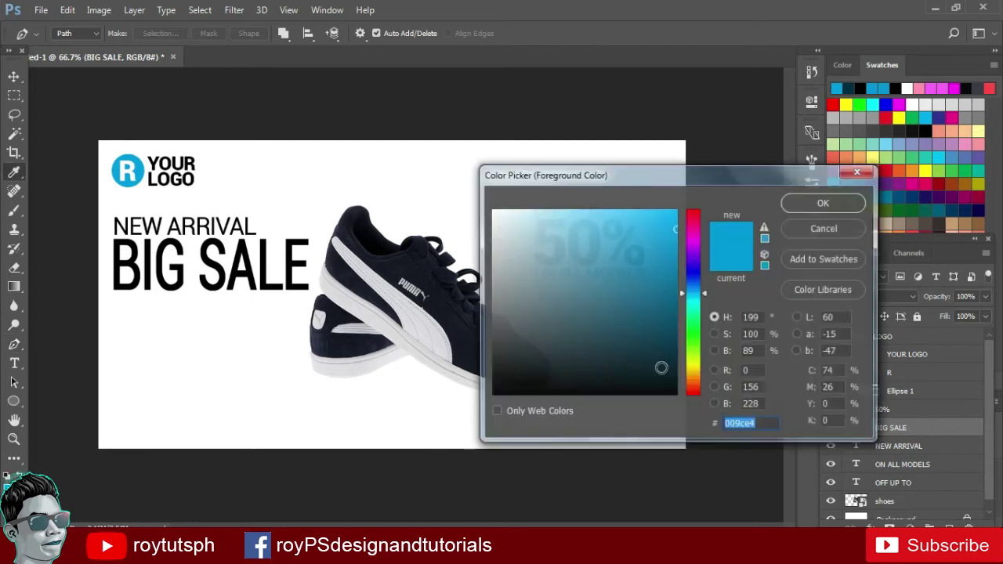
pyautogui.click(679, 236)
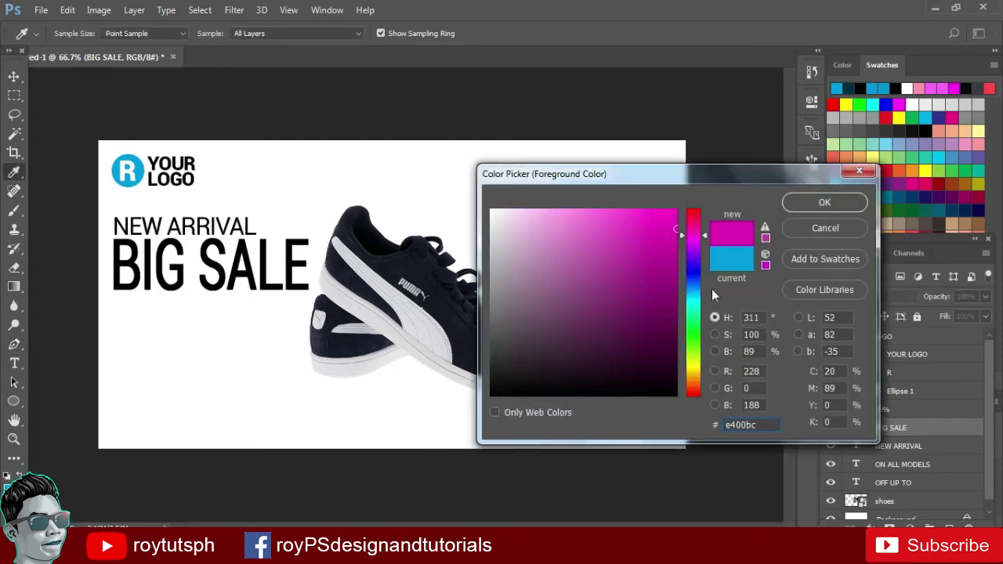
pyautogui.click(138, 173)
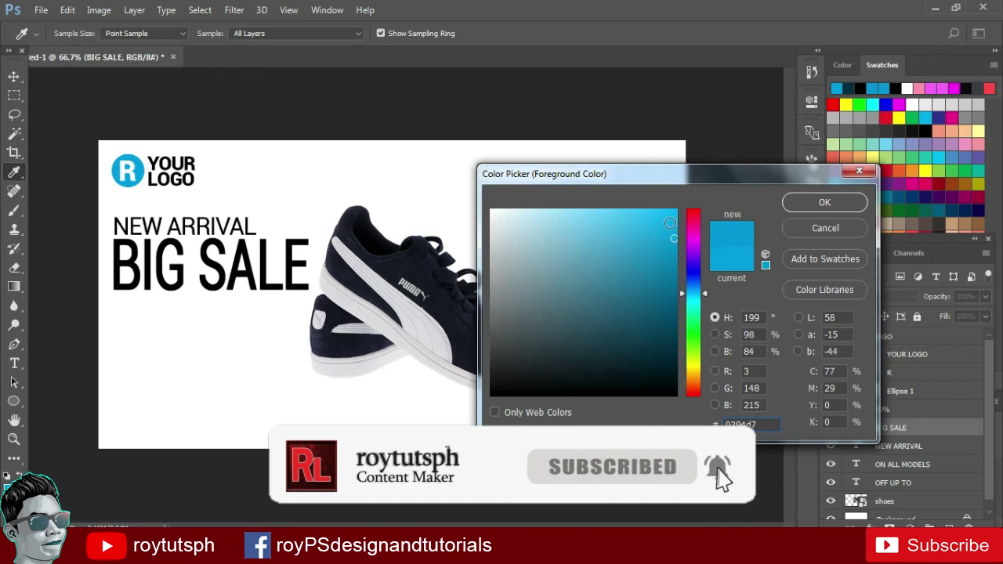
pyautogui.click(674, 213)
pyautogui.click(817, 202)
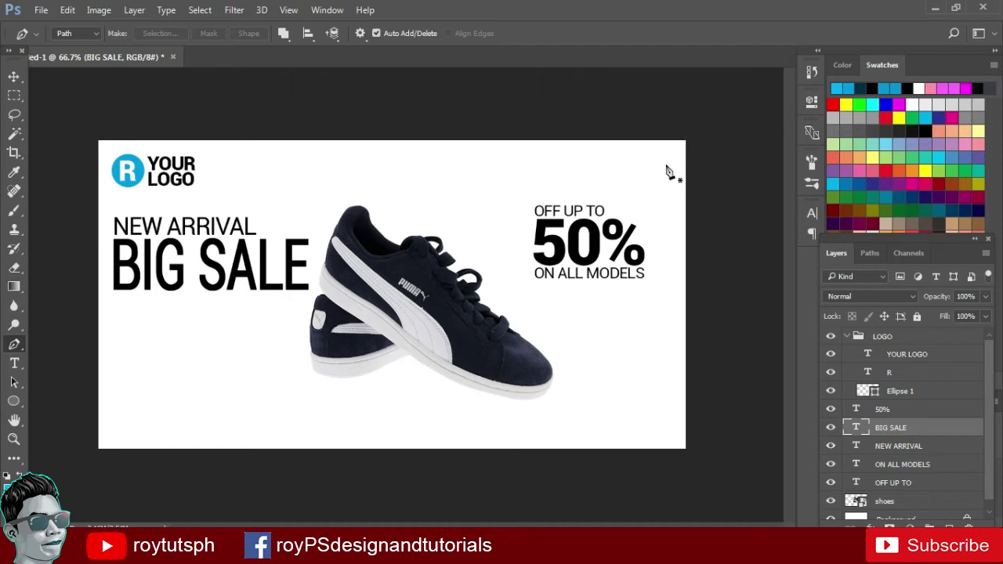
# Draw a closed four-point diagonal path across the banner's lower right and make it a shape
pyautogui.click(694, 162)
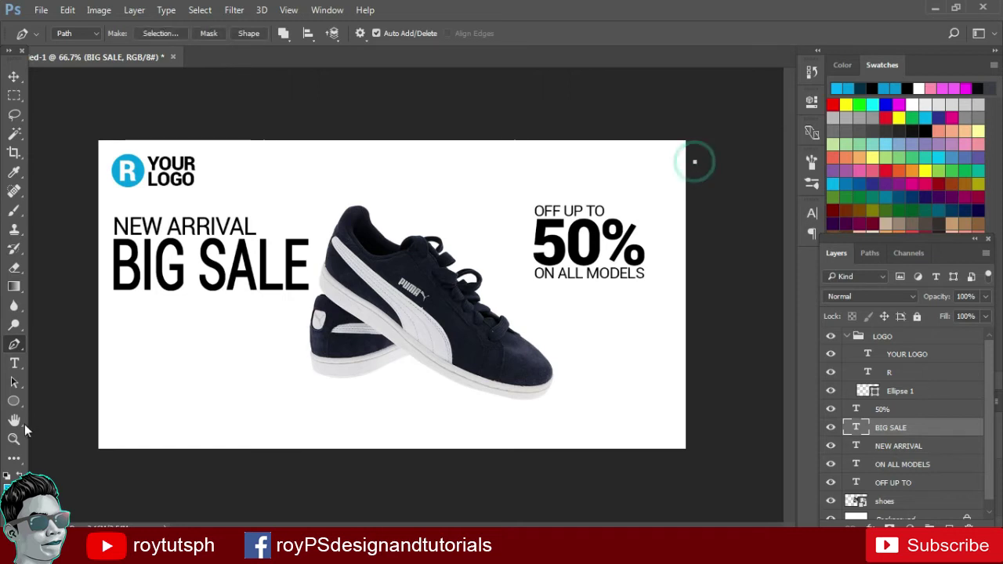
pyautogui.click(70, 391)
pyautogui.click(84, 476)
pyautogui.click(732, 486)
pyautogui.click(695, 163)
pyautogui.click(249, 34)
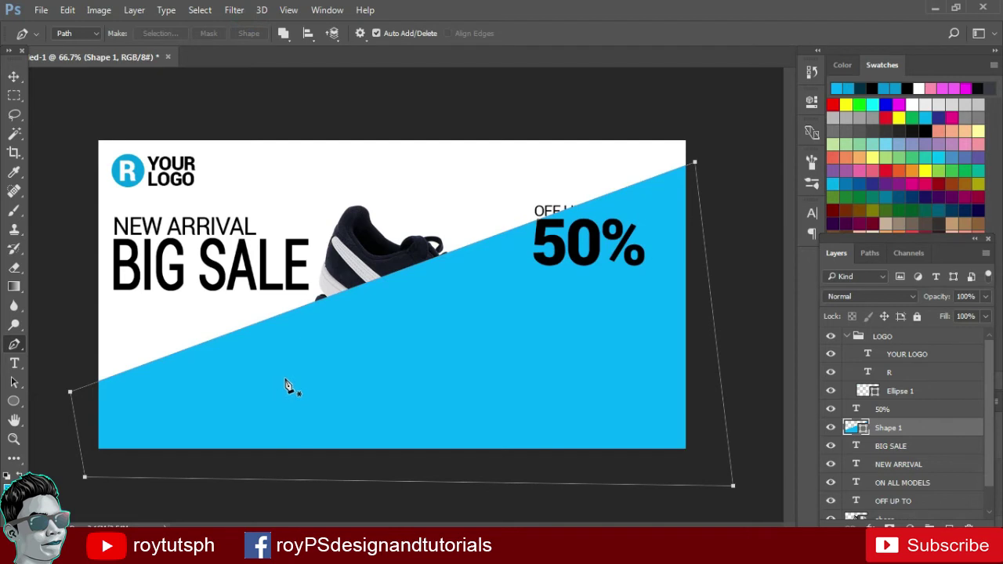
# Move the blue Shape 1 layer beneath the shoes layer
pyautogui.press('Escape')
pyautogui.scroll(-1, 946, 436)
pyautogui.moveTo(925, 401); pyautogui.dragTo(946, 487)
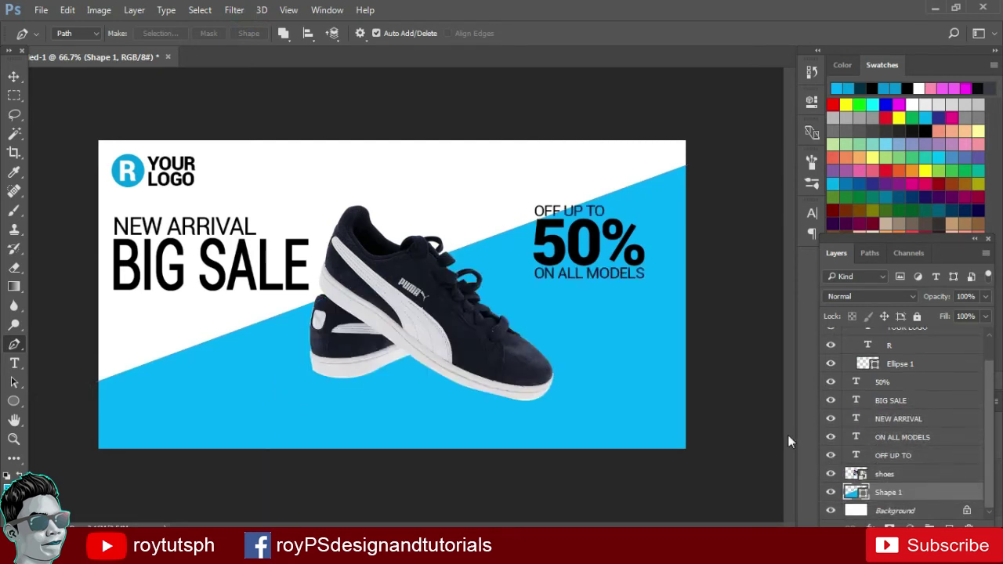
# Reorder the 50% layer and group OFF UP TO, 50% and ON ALL MODELS as '50%'
pyautogui.click(915, 456)
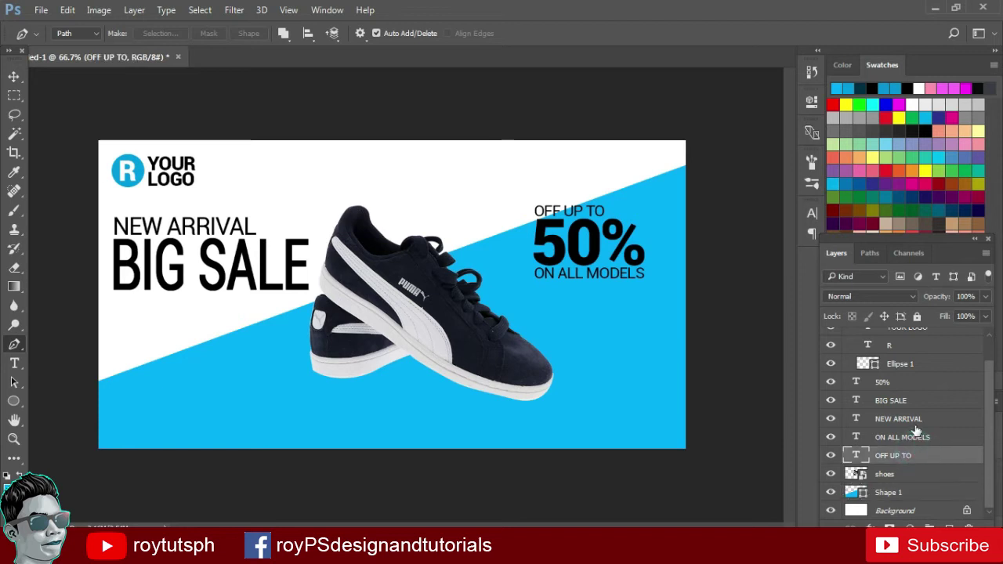
pyautogui.moveTo(893, 383); pyautogui.dragTo(915, 446)
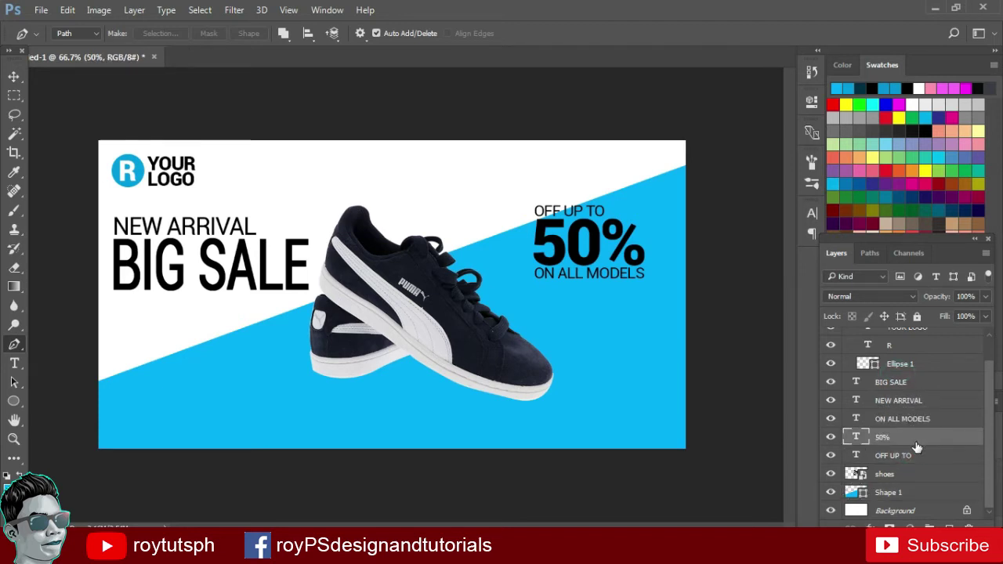
pyautogui.keyDown('shift'); pyautogui.click(908, 421); pyautogui.keyUp('shift')
pyautogui.keyDown('shift'); pyautogui.click(899, 456); pyautogui.keyUp('shift')
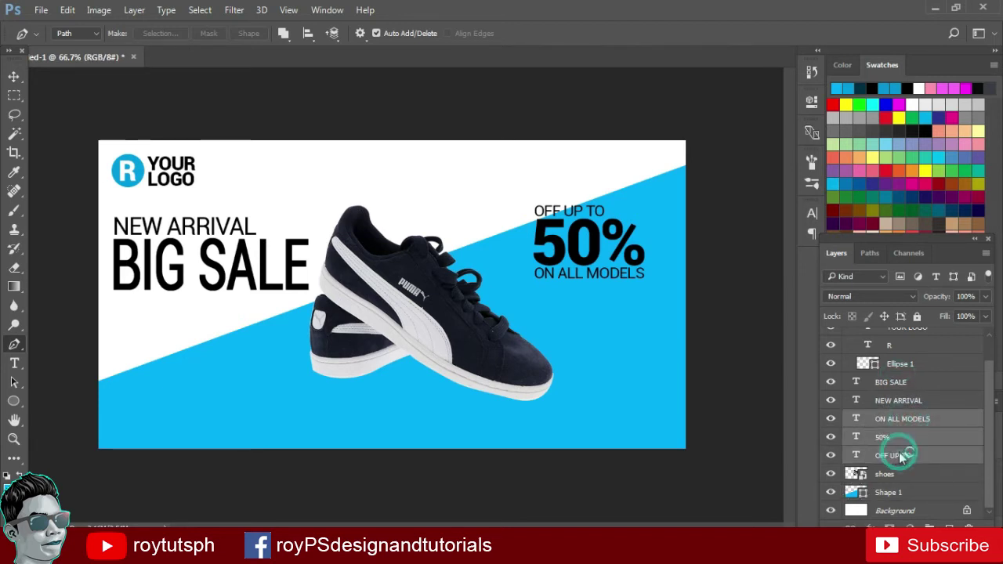
pyautogui.hotkey('ctrl', 'g')
pyautogui.doubleClick(886, 445)
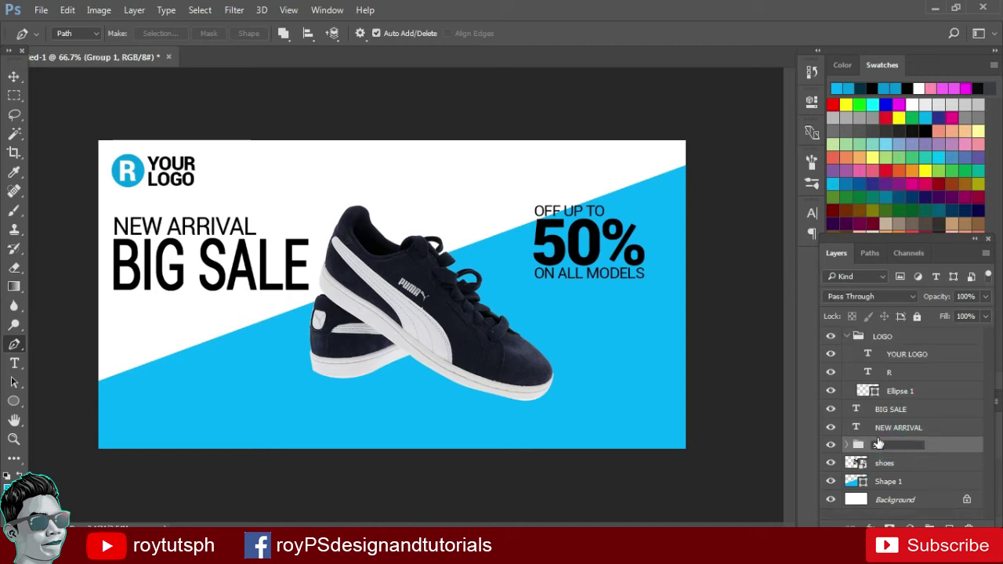
pyautogui.write('50')
pyautogui.press('Return')
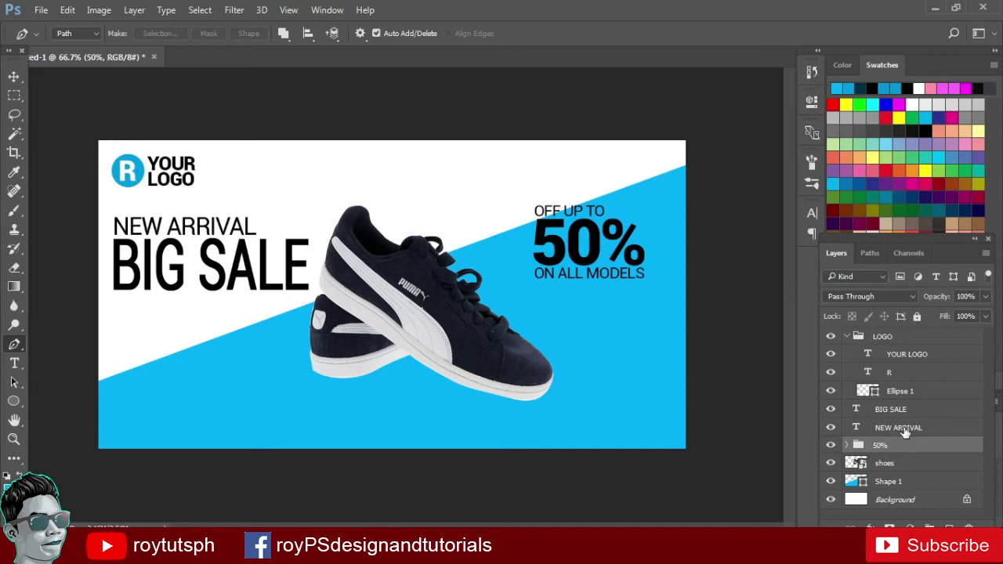
# Move the LOGO group below NEW ARRIVAL and collapse it
pyautogui.click(903, 428)
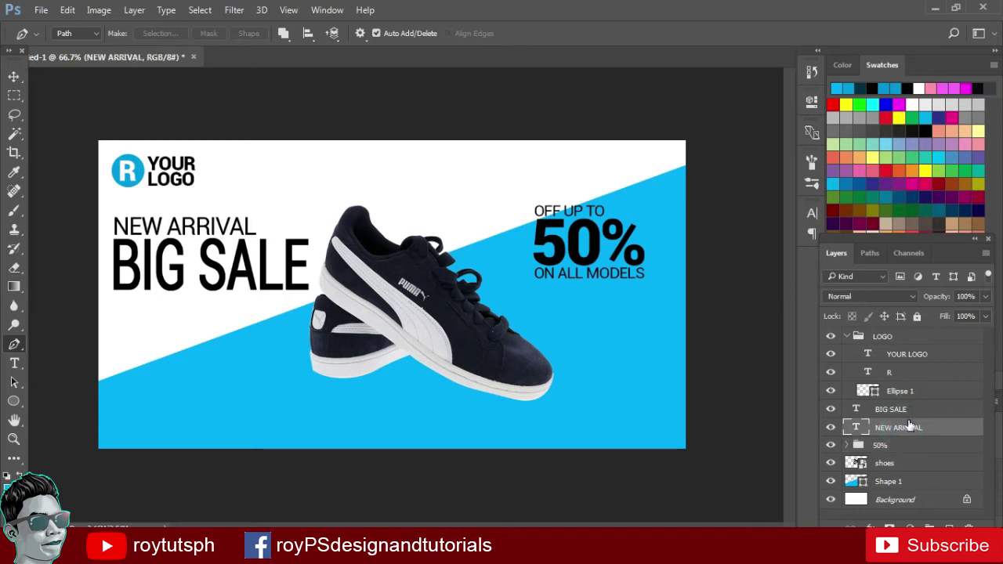
pyautogui.moveTo(911, 342); pyautogui.dragTo(966, 433)
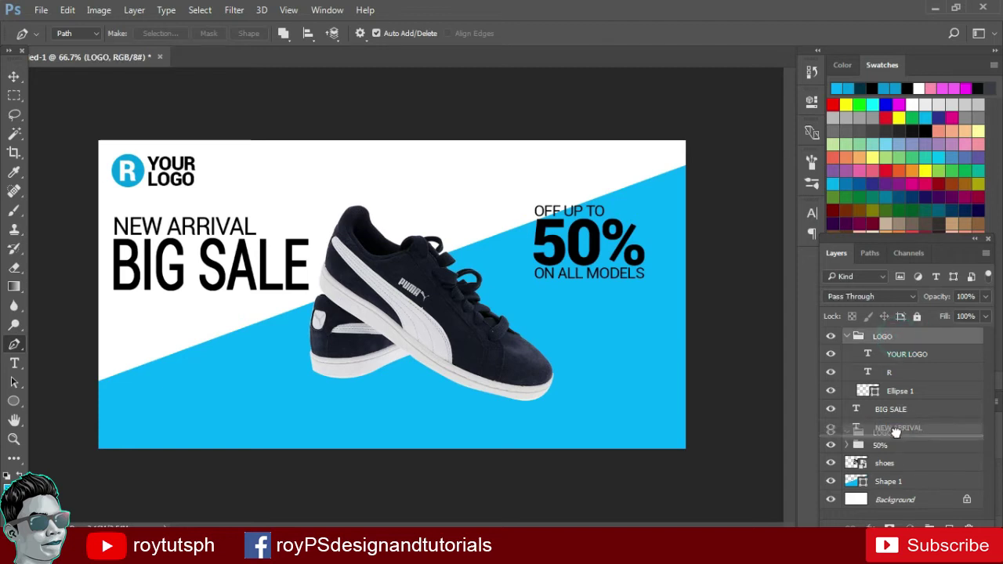
pyautogui.click(846, 374)
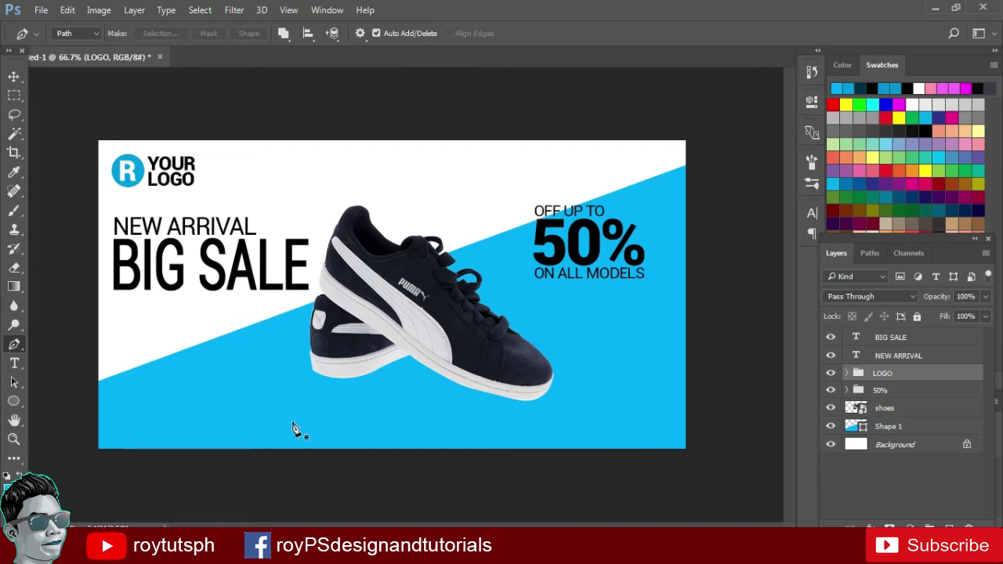
pyautogui.click(890, 427)
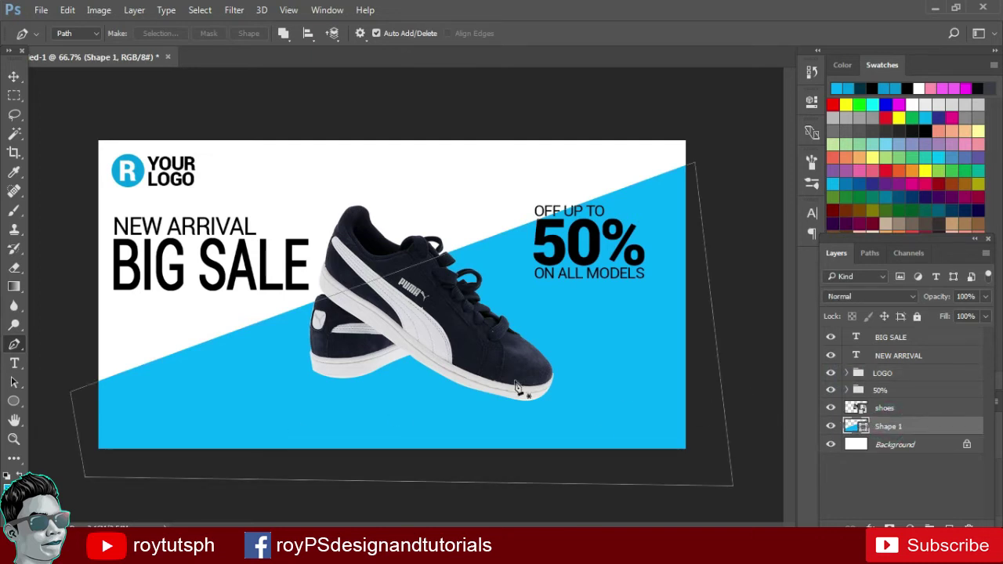
# Pick a darker blue foreground and draw a first closed path along the banner's bottom
pyautogui.click(10, 475)
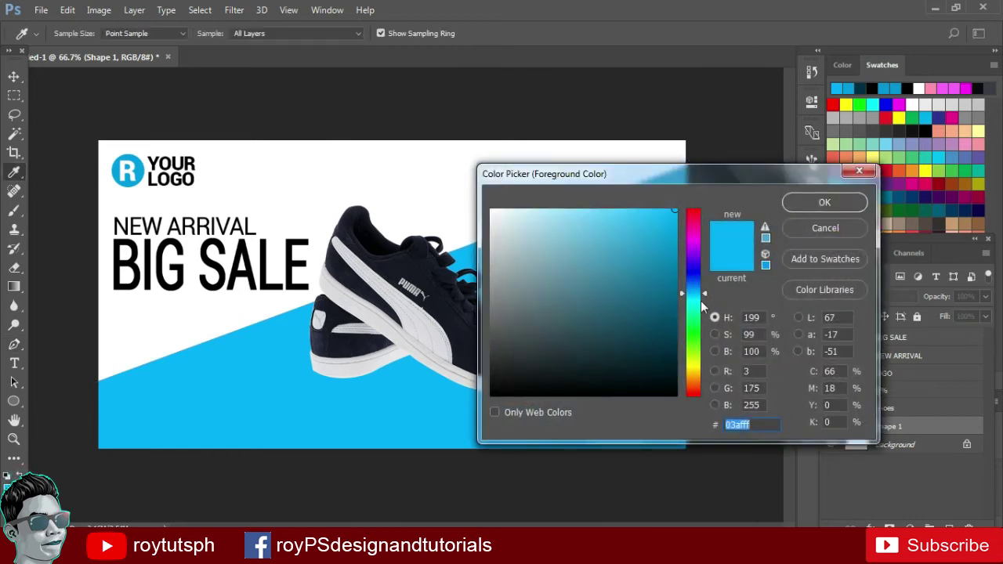
pyautogui.click(673, 261)
pyautogui.click(798, 205)
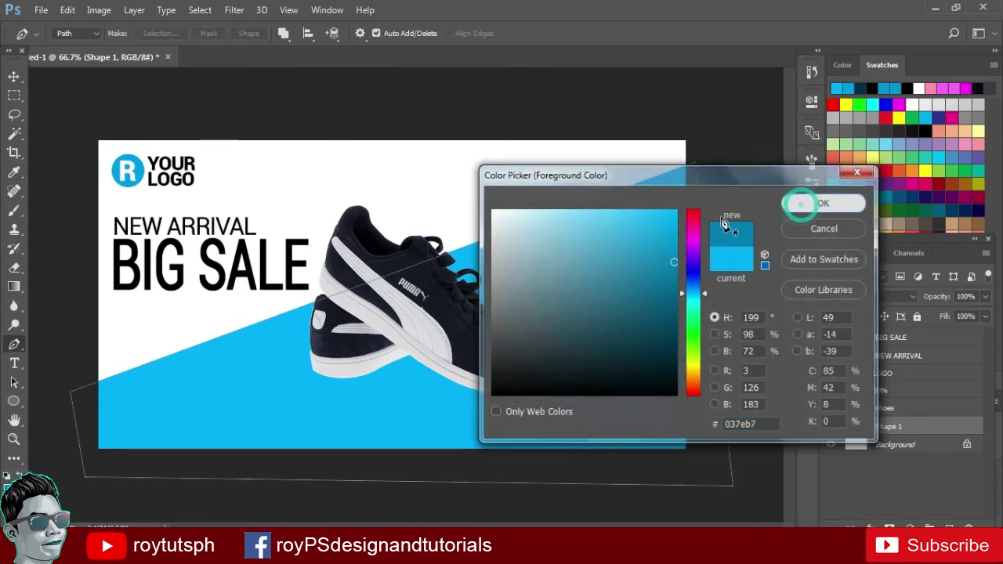
pyautogui.click(716, 242)
pyautogui.click(67, 427)
pyautogui.click(114, 499)
pyautogui.click(757, 482)
pyautogui.click(717, 244)
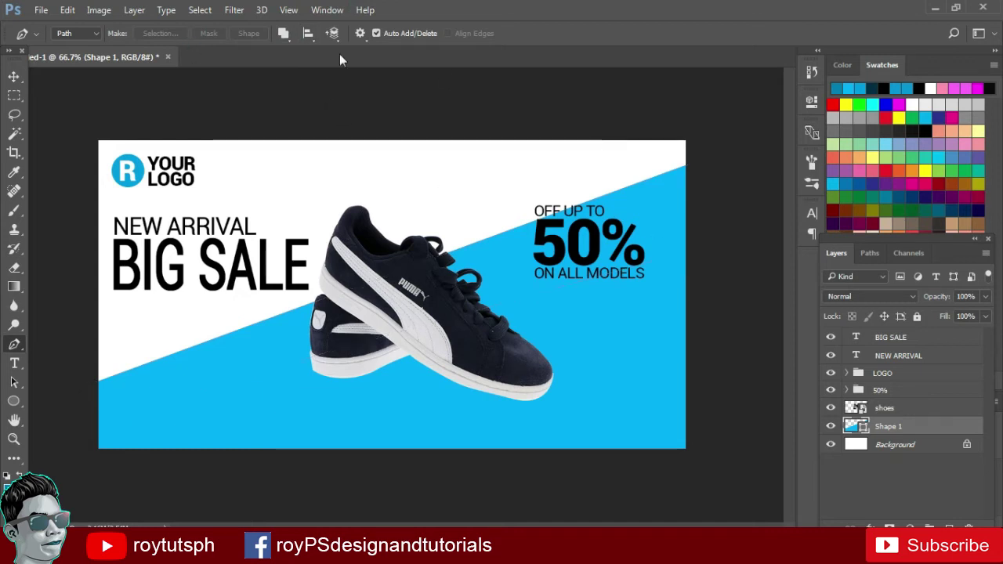
# Redraw the four-point diagonal path along the bottom and make it Shape 2
pyautogui.click(699, 236)
pyautogui.click(60, 429)
pyautogui.click(94, 481)
pyautogui.click(712, 474)
pyautogui.click(698, 237)
pyautogui.click(255, 35)
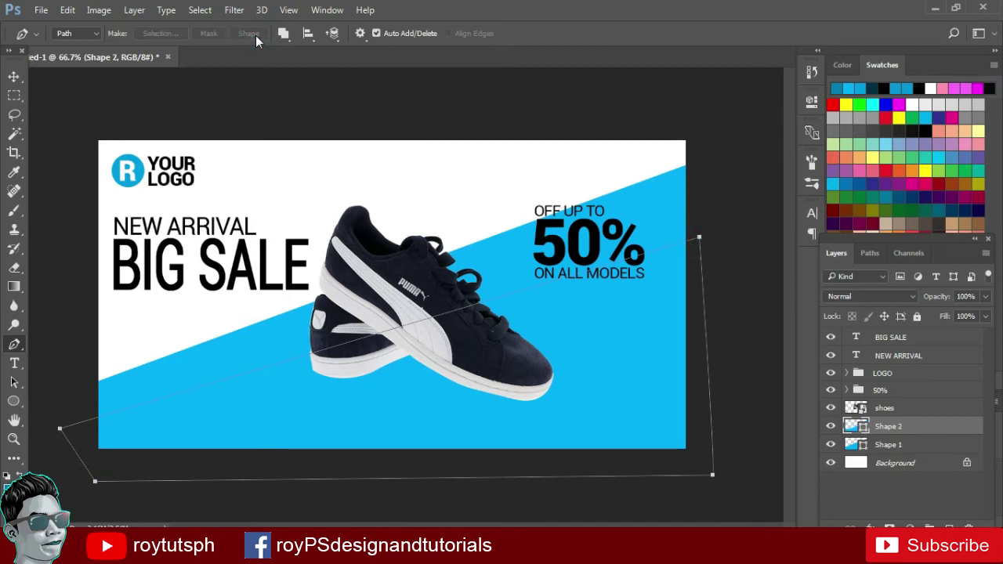
pyautogui.press('Return')
# Set the Shape 2 fill colour to darker blue #058fce
pyautogui.click(920, 431)
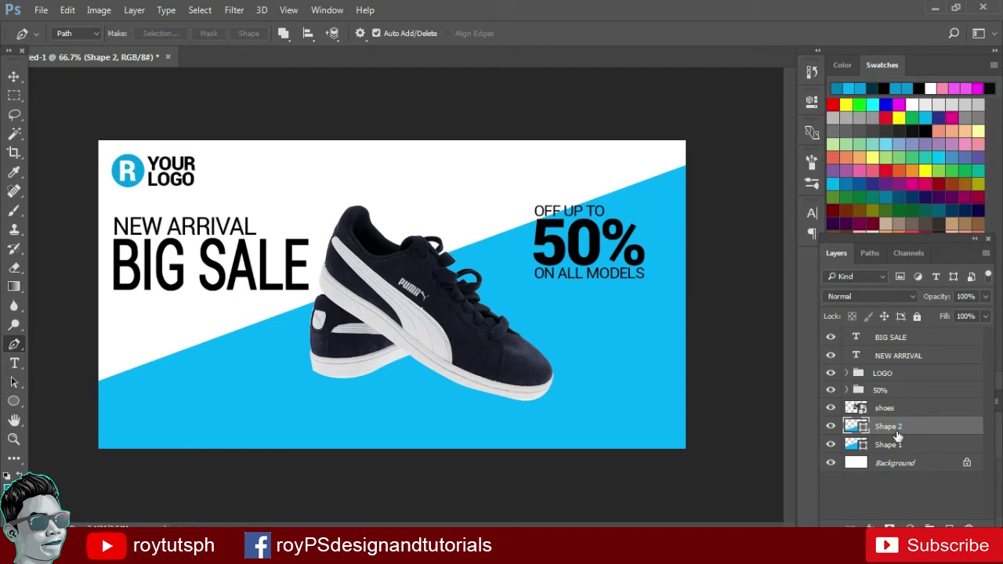
pyautogui.doubleClick(857, 425)
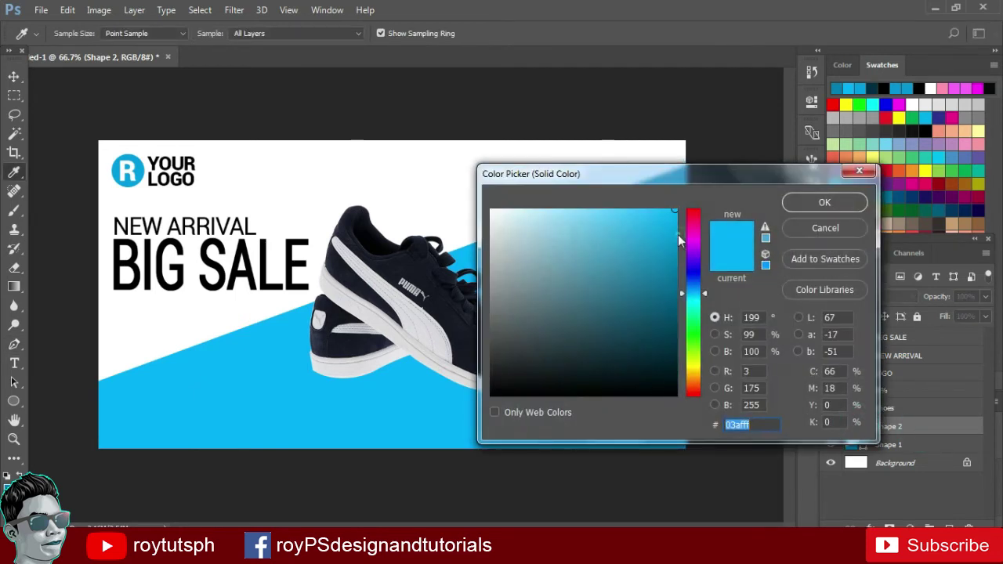
pyautogui.click(673, 235)
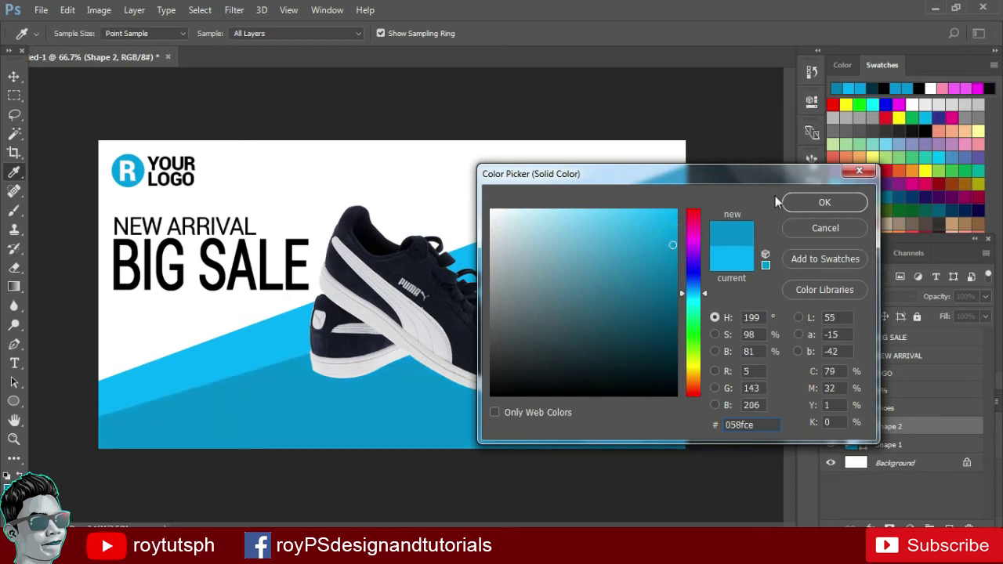
pyautogui.click(804, 203)
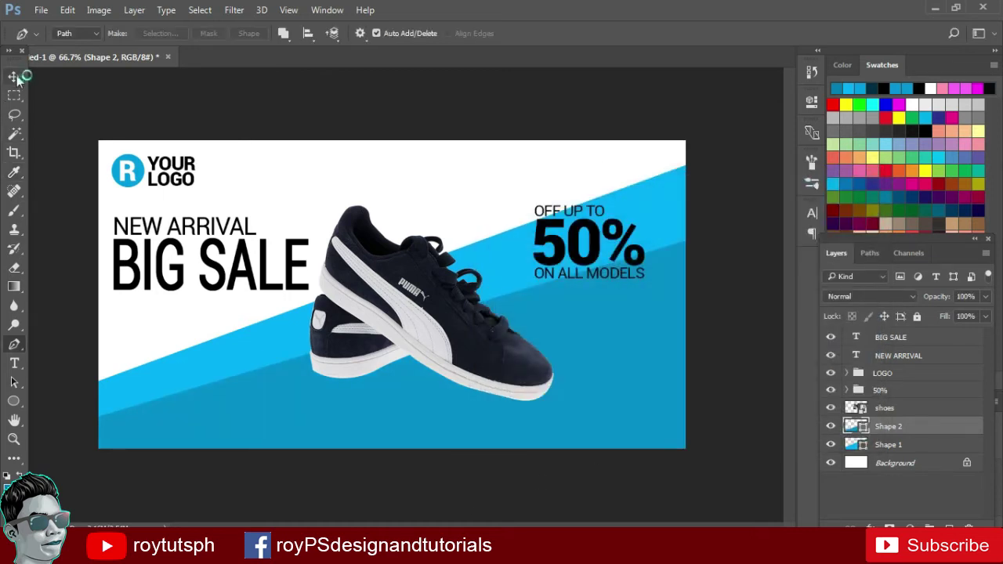
pyautogui.click(13, 76)
# Rotate the darker Shape 2 band slightly clockwise
pyautogui.hotkey('ctrl', 't')
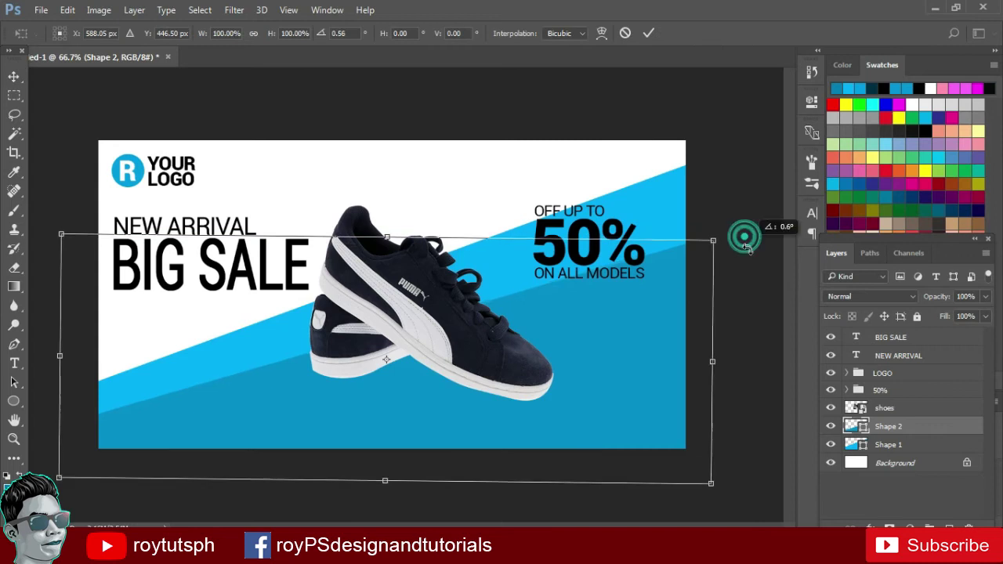
pyautogui.moveTo(749, 233); pyautogui.dragTo(738, 272)
pyautogui.moveTo(584, 426); pyautogui.dragTo(605, 423)
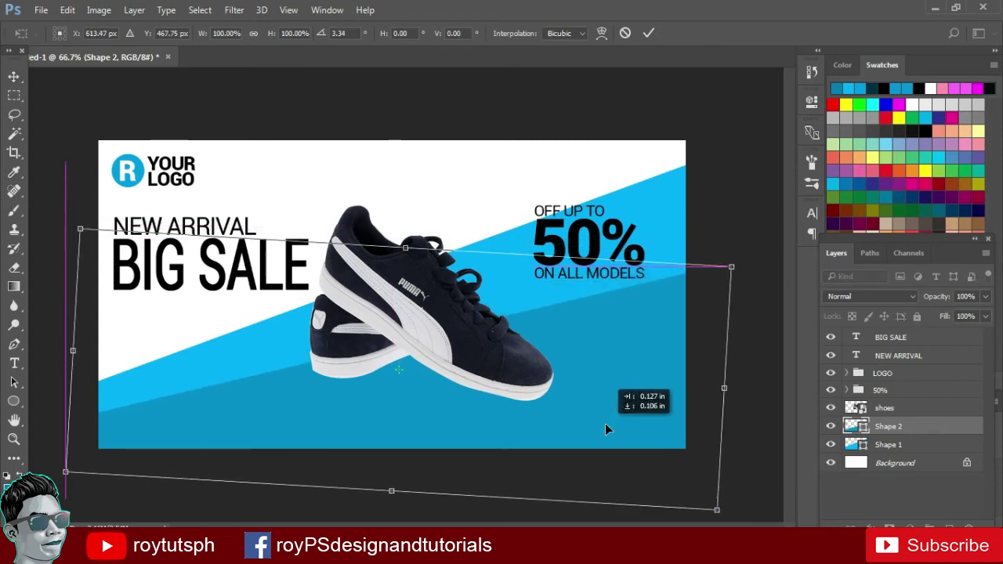
pyautogui.press('Return')
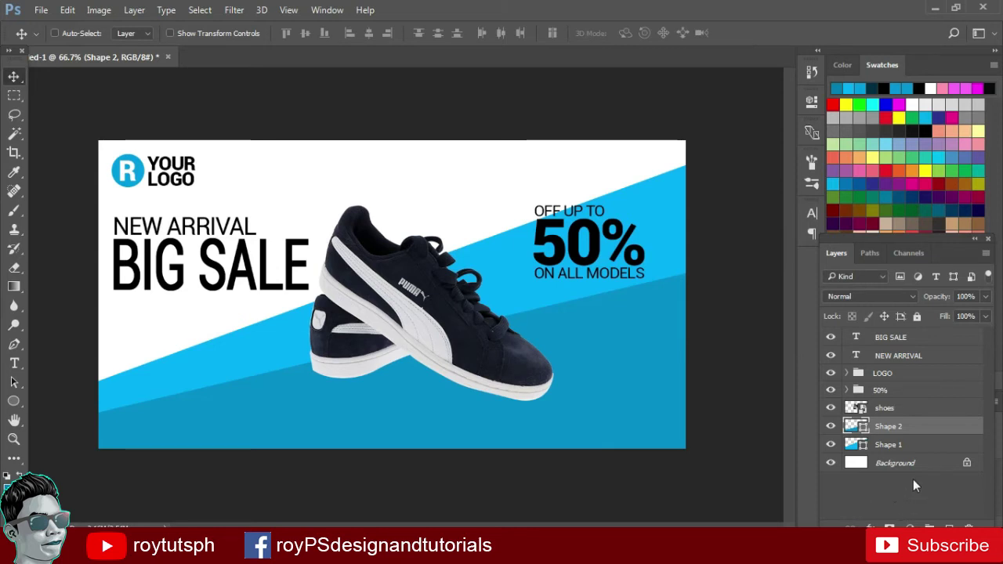
# Tilt the band to about 1.85°, lower it about 20 px, and shift the shoes right
pyautogui.hotkey('ctrl', 't')
pyautogui.moveTo(739, 269); pyautogui.dragTo(742, 280)
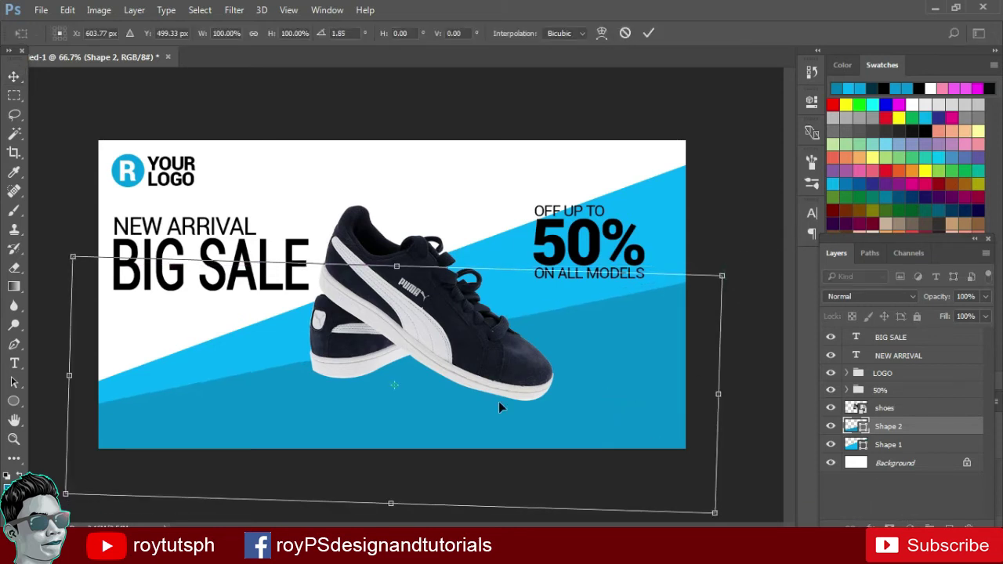
pyautogui.moveTo(369, 425); pyautogui.dragTo(377, 435)
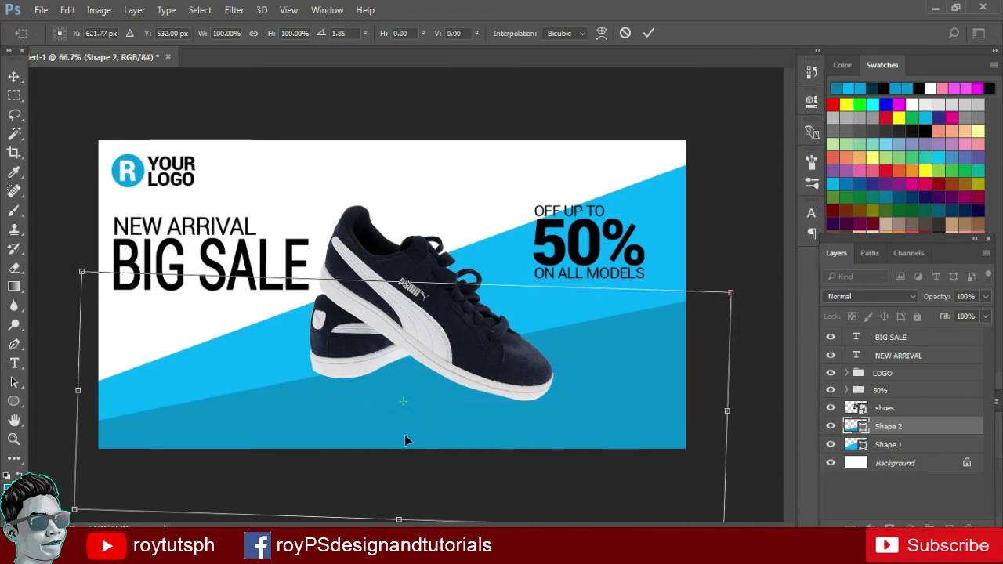
pyautogui.press('Return')
pyautogui.moveTo(480, 345); pyautogui.dragTo(523, 343)
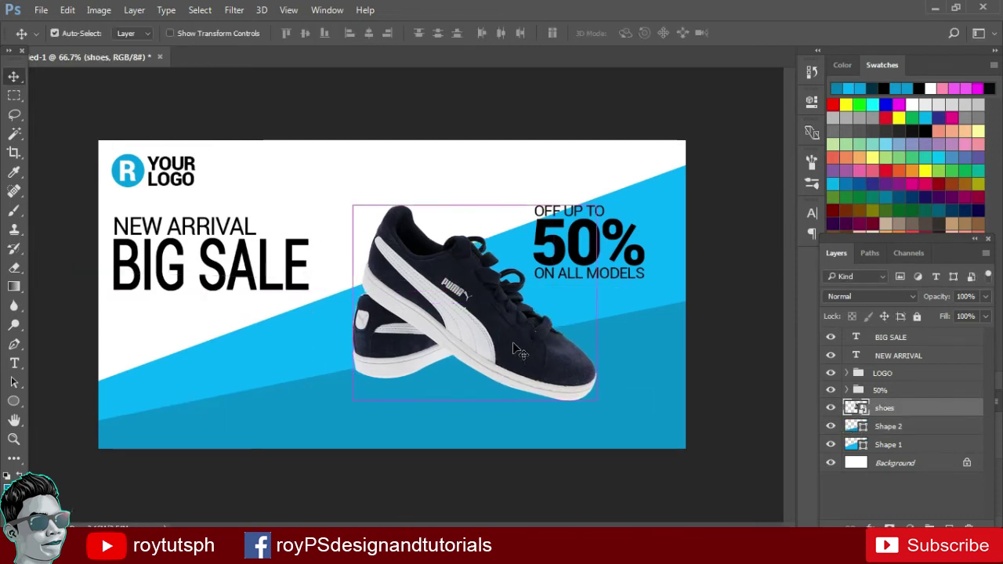
# Enlarge the shoe image, move it down-right, and shift the 50% offer group right
pyautogui.hotkey('ctrl', 't')
pyautogui.moveTo(232, 160); pyautogui.dragTo(164, 112)
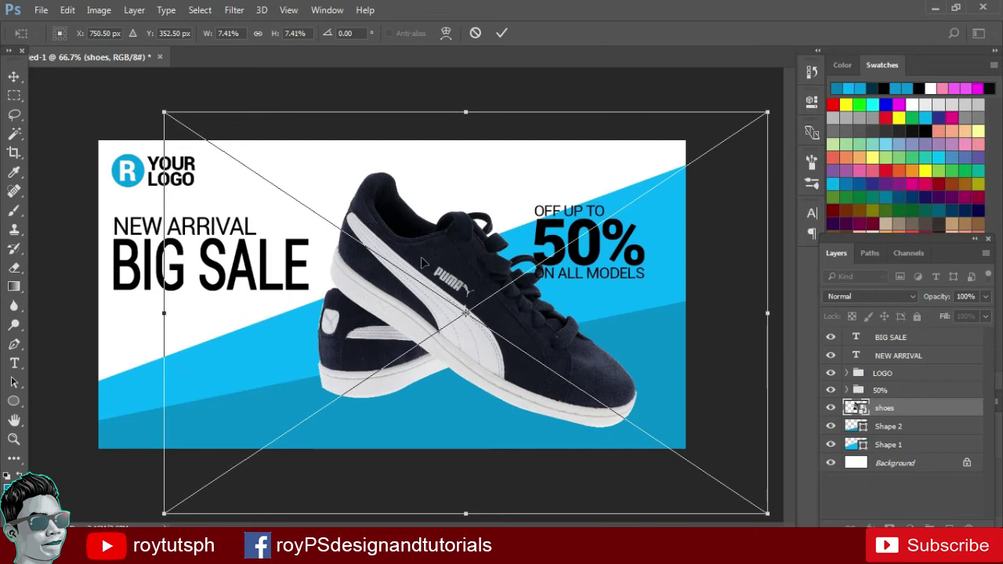
pyautogui.press('Return')
pyautogui.moveTo(526, 361); pyautogui.dragTo(546, 376)
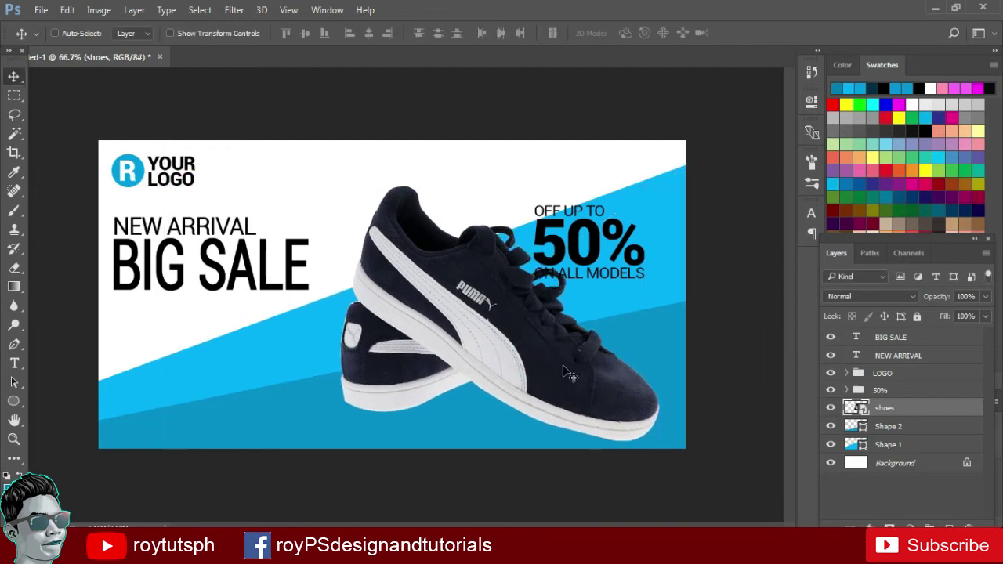
pyautogui.keyDown('ctrl'); pyautogui.click(595, 243); pyautogui.keyUp('ctrl')
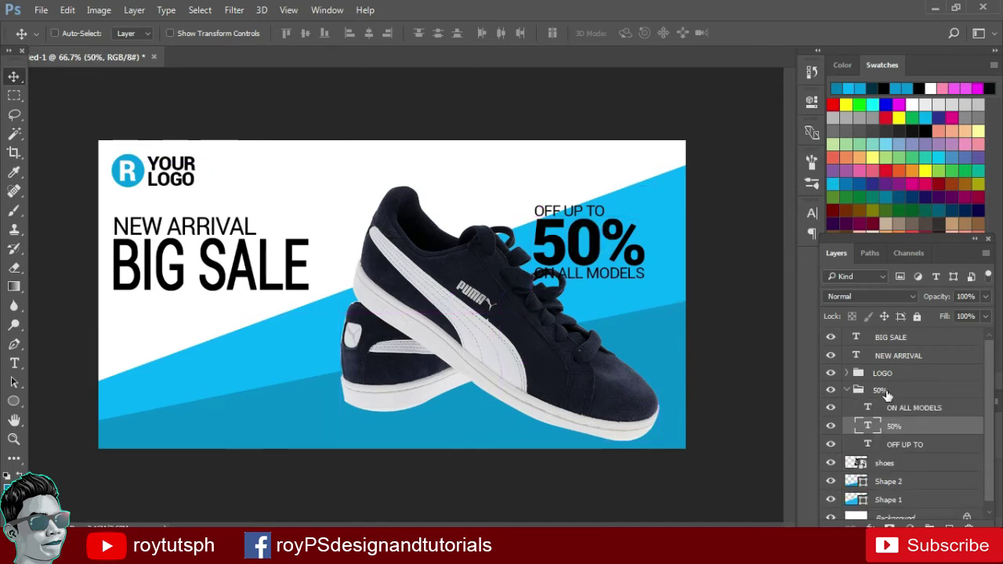
pyautogui.click(885, 389)
pyautogui.moveTo(608, 256)
pyautogui.mouseDown()
pyautogui.moveTo(632, 258)
pyautogui.moveTo(621, 253)
pyautogui.mouseUp()
# Shrink the shoes slightly and nudge them left and up
pyautogui.keyDown('ctrl'); pyautogui.click(425, 335); pyautogui.keyUp('ctrl')
pyautogui.hotkey('ctrl', 't')
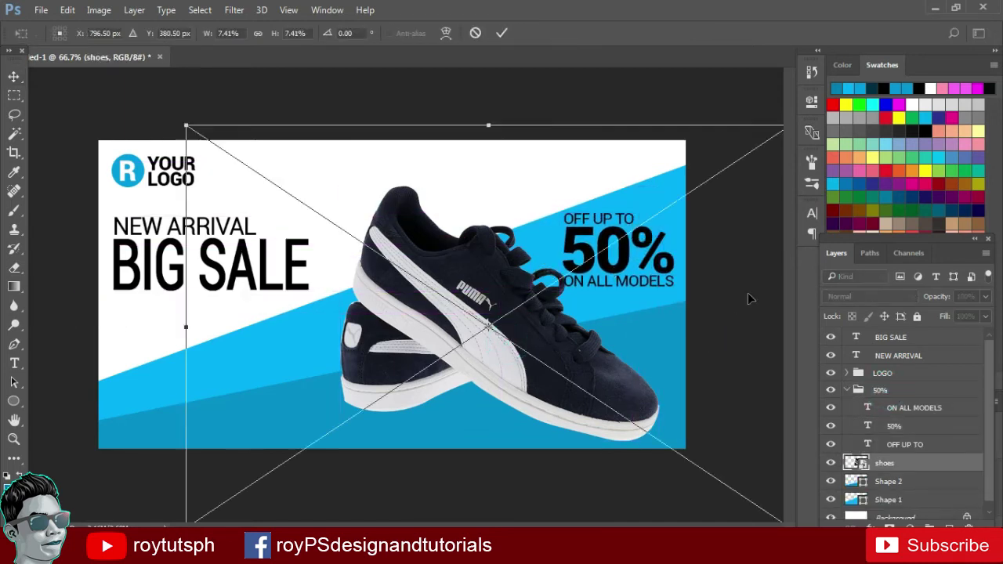
pyautogui.moveTo(185, 125); pyautogui.dragTo(203, 138)
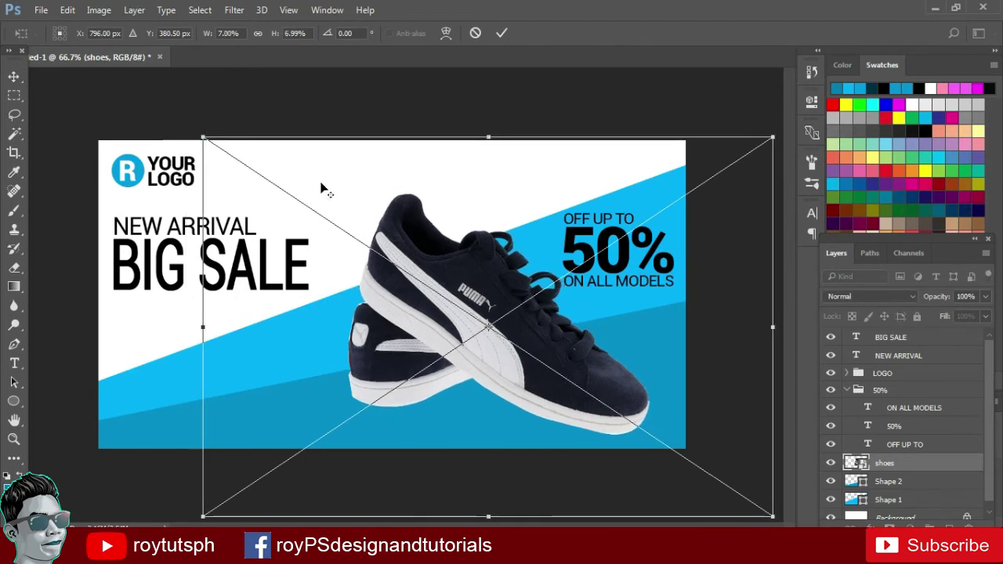
pyautogui.press('Return')
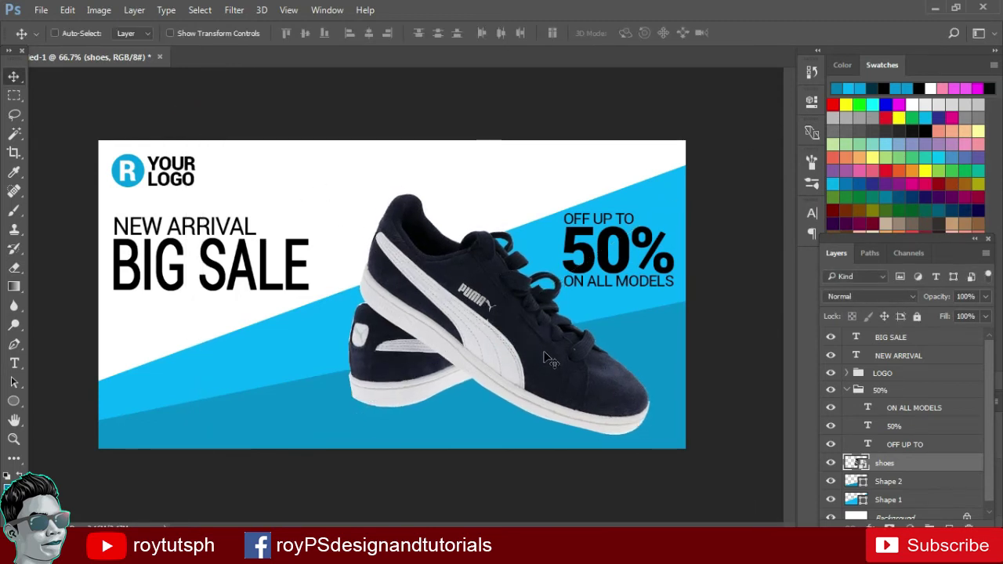
pyautogui.moveTo(540, 348); pyautogui.dragTo(532, 361)
pyautogui.press('Left')
pyautogui.press('Left')
pyautogui.press('Left')
pyautogui.press('Up')
pyautogui.press('Up')
pyautogui.press('Up')
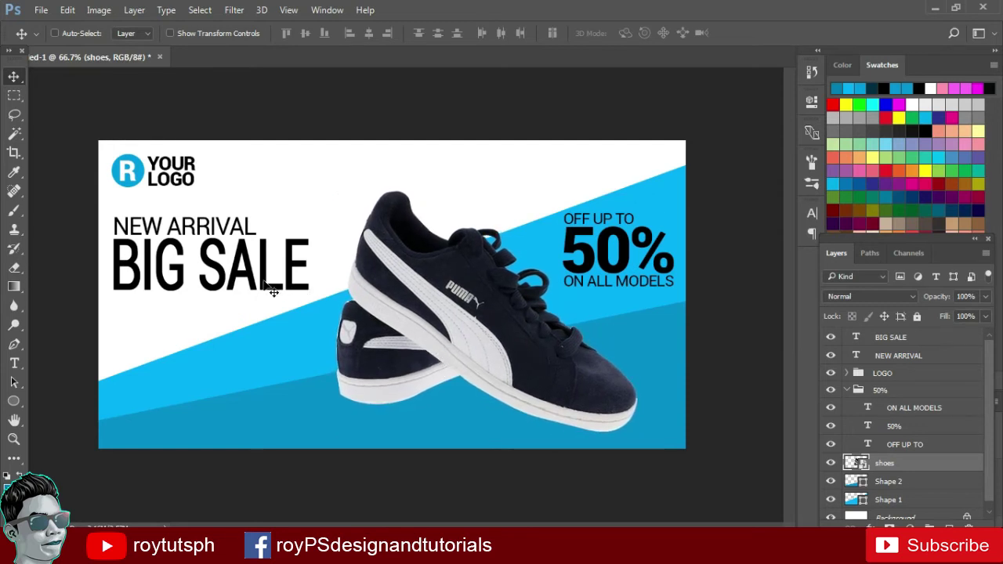
# Draw a paragraph text box in the lower left and copy Lorem Ipsum text from the browser
pyautogui.press('t')
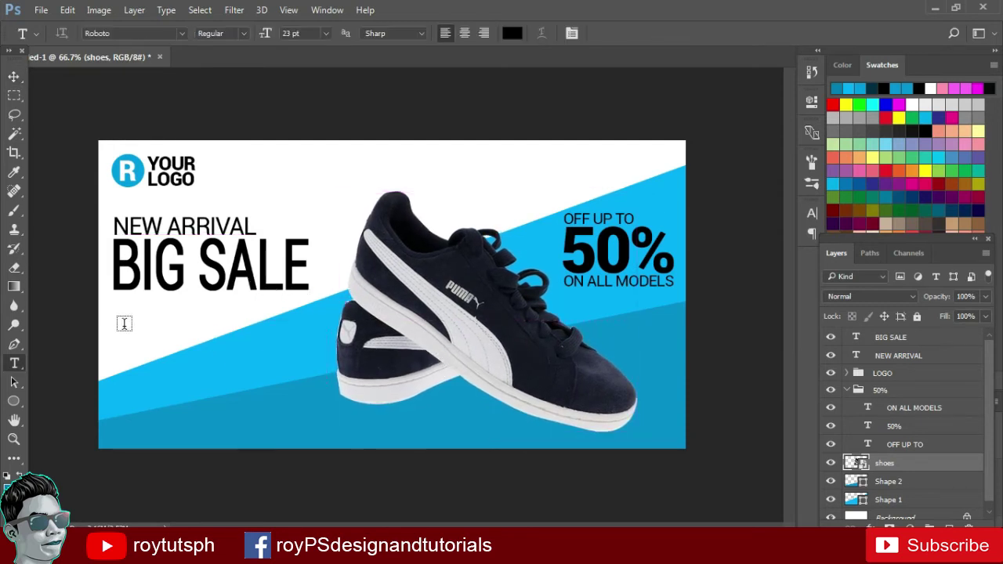
pyautogui.moveTo(117, 311); pyautogui.dragTo(342, 430)
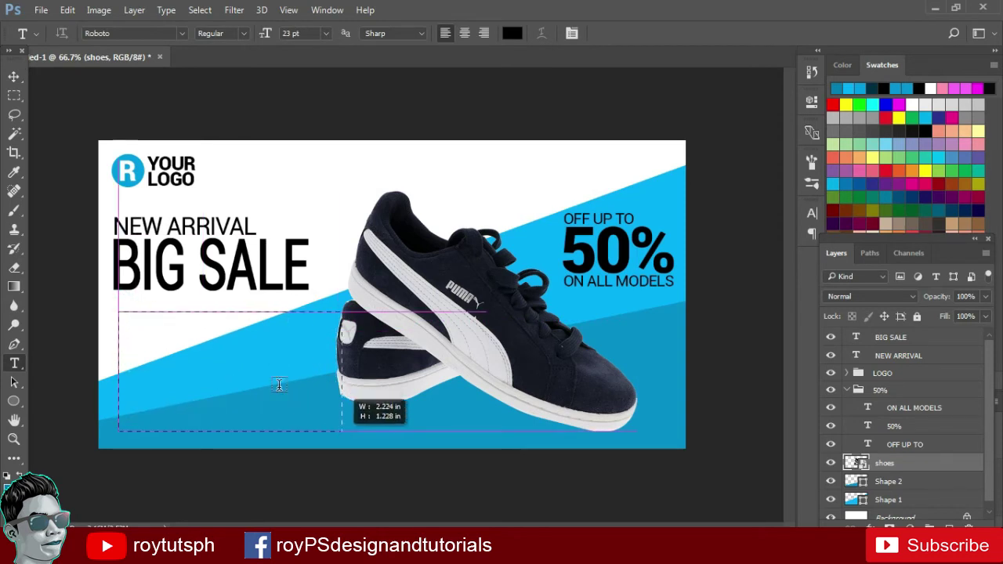
pyautogui.hotkey('alt', 'Tab')
pyautogui.hotkey('alt', 'Tab')
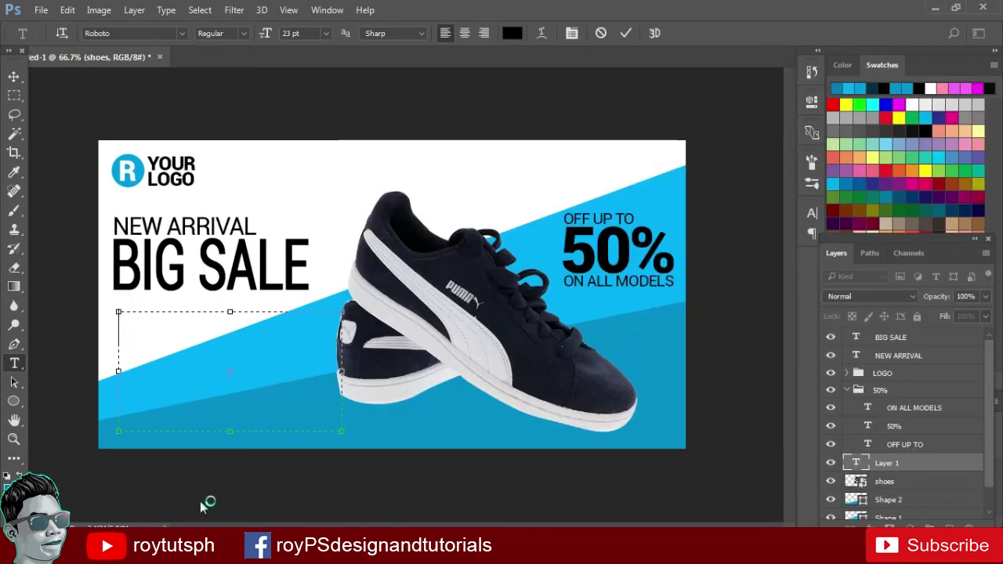
pyautogui.hotkey('alt', 'Tab')
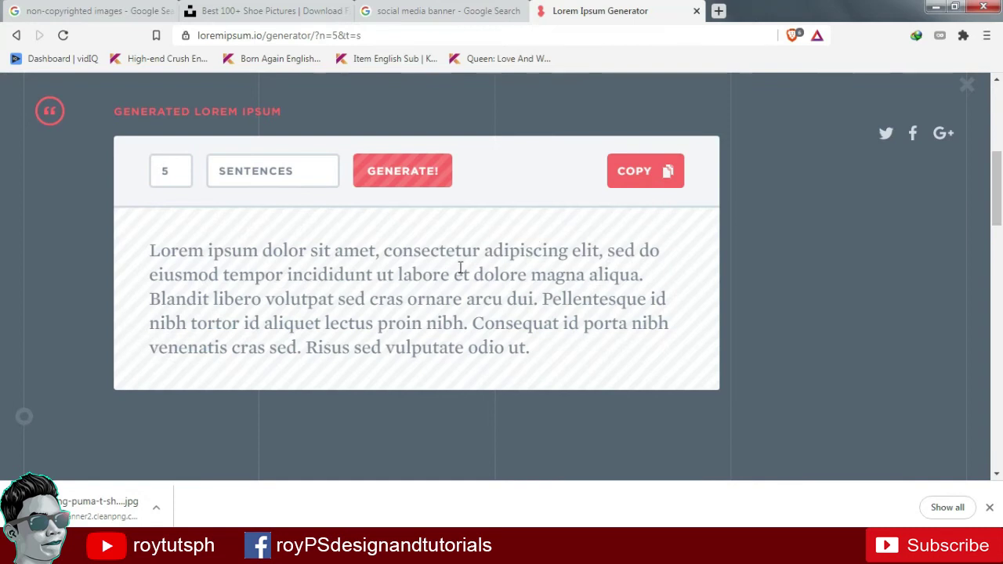
pyautogui.click(375, 37)
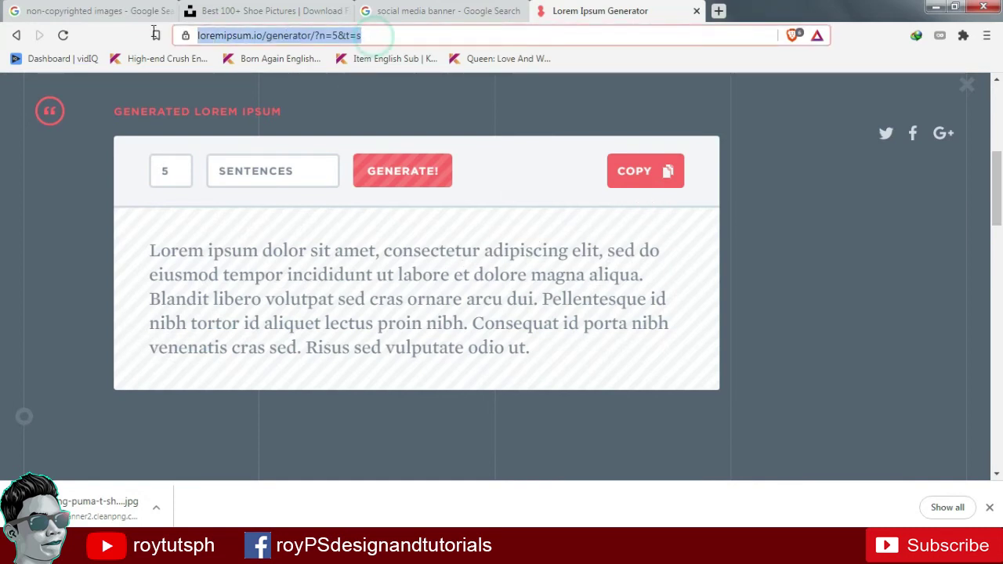
pyautogui.click(627, 169)
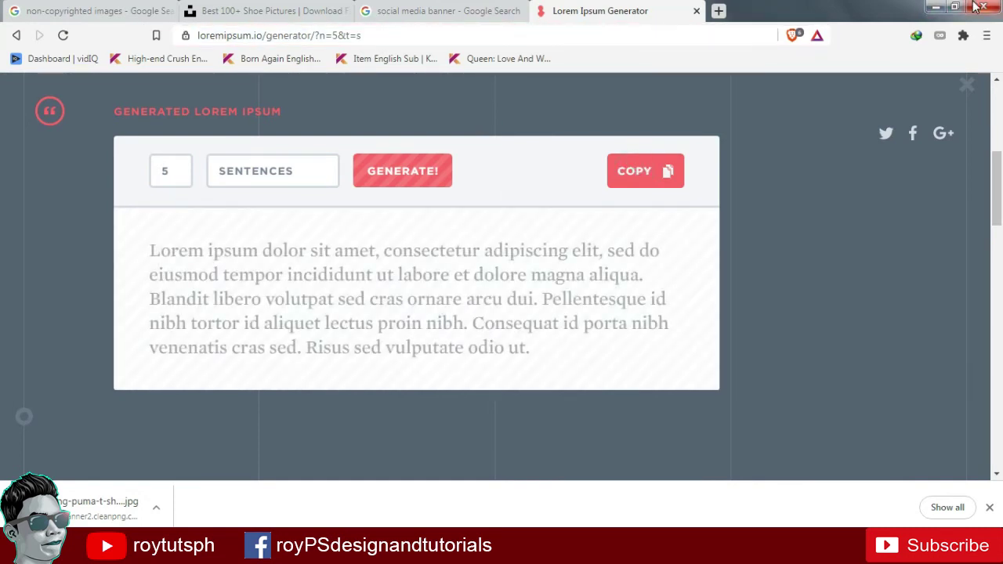
pyautogui.hotkey('alt', 'Tab')
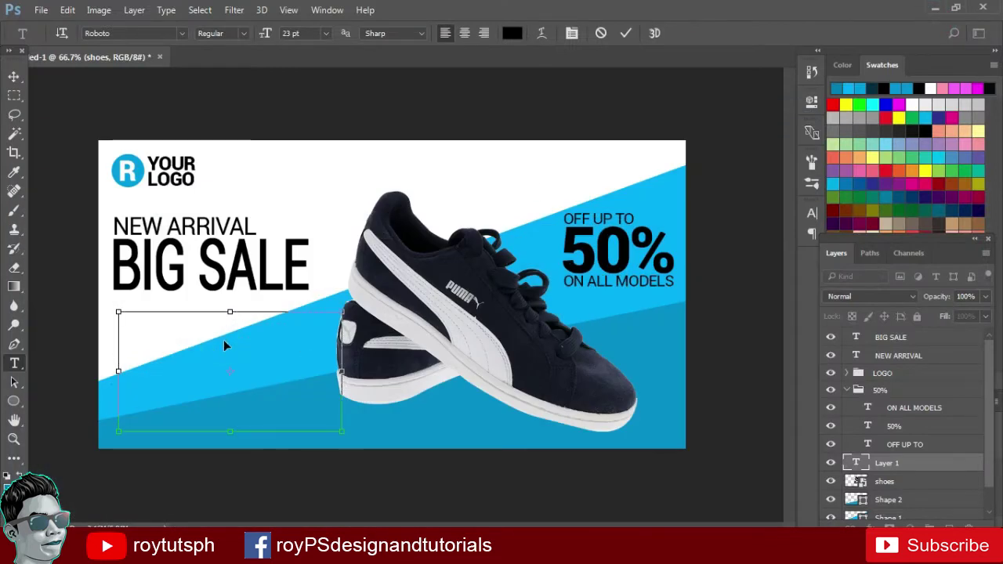
# Paste the Lorem ipsum text into the box and set it to Roboto Light
pyautogui.hotkey('ctrl', 'v')
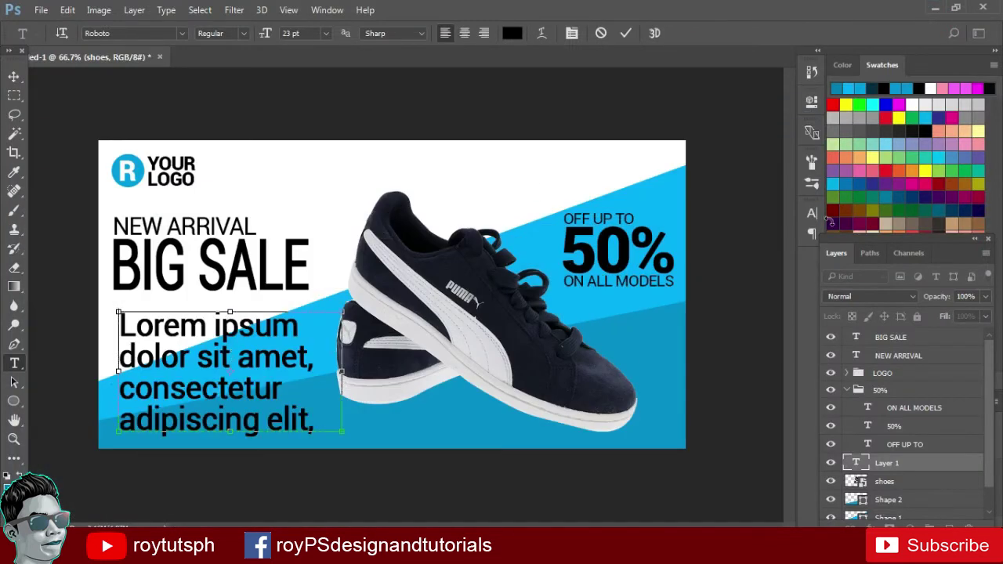
pyautogui.hotkey('ctrl', 'a')
pyautogui.click(811, 212)
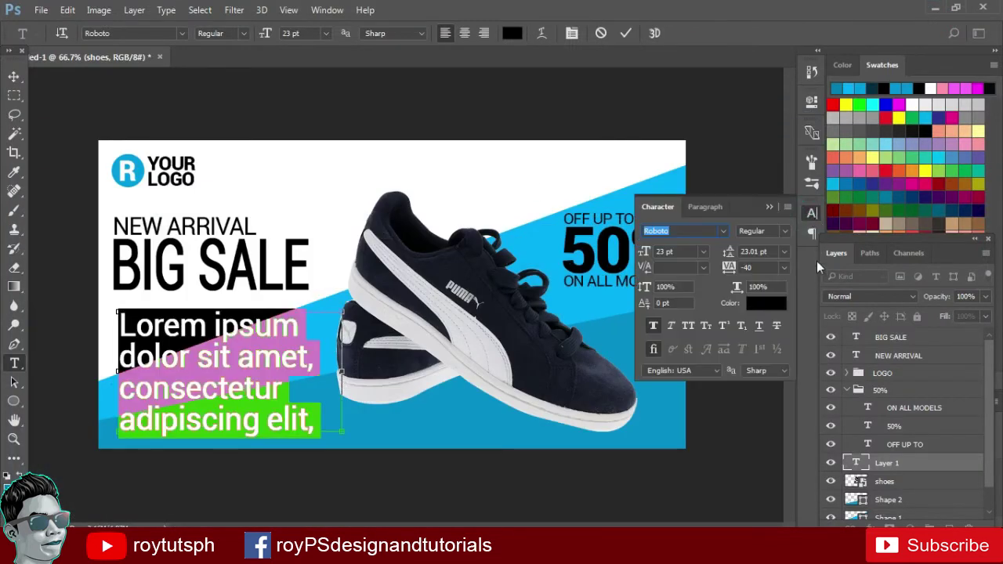
pyautogui.click(783, 231)
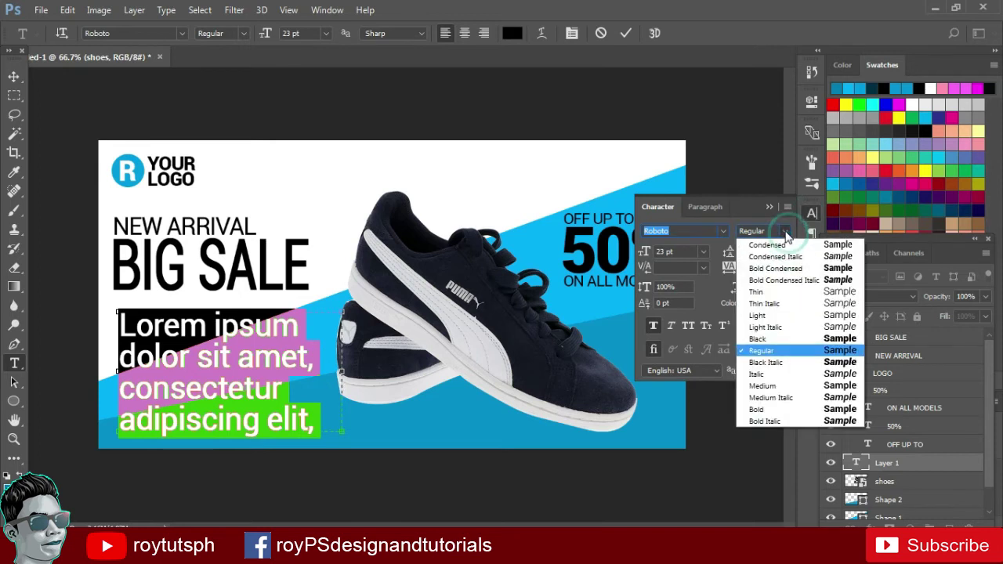
pyautogui.click(758, 315)
pyautogui.moveTo(643, 257)
pyautogui.mouseDown()
pyautogui.moveTo(633, 257)
pyautogui.moveTo(741, 259)
pyautogui.mouseUp()
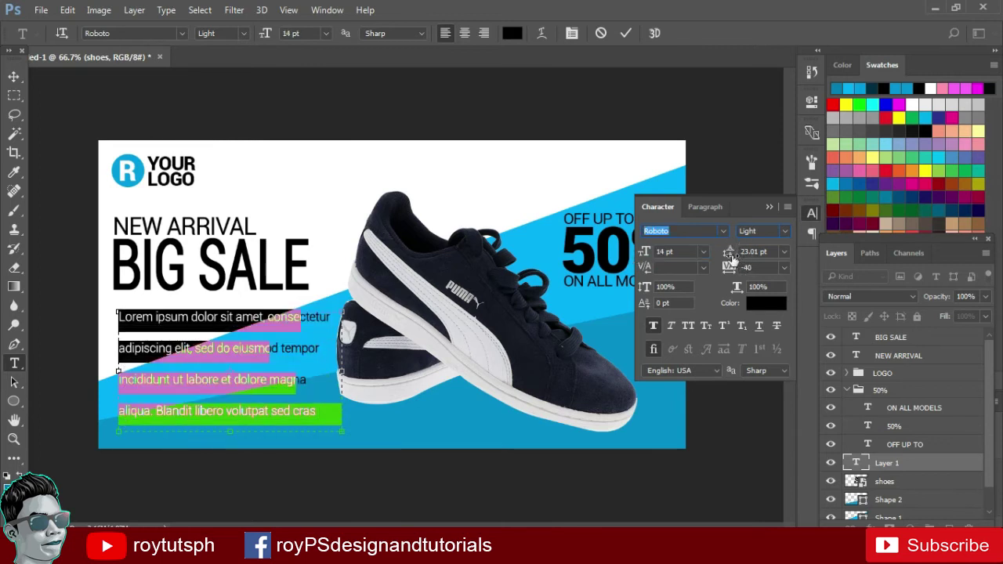
pyautogui.moveTo(725, 255); pyautogui.dragTo(727, 255)
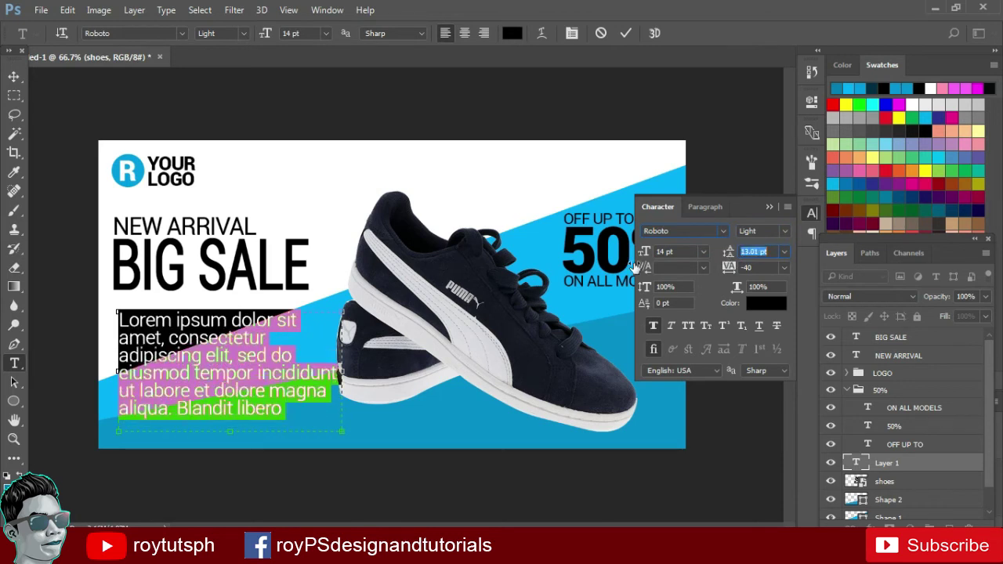
pyautogui.press('Return')
# Set the paragraph to 8 pt with 10.01 pt leading
pyautogui.moveTo(266, 38); pyautogui.dragTo(282, 38)
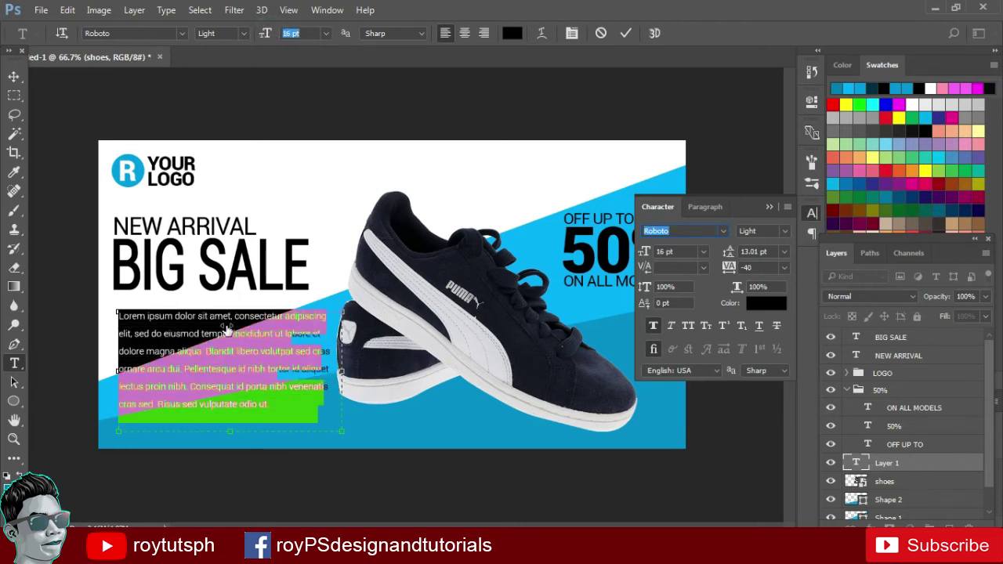
pyautogui.hotkey('ctrl', 'a')
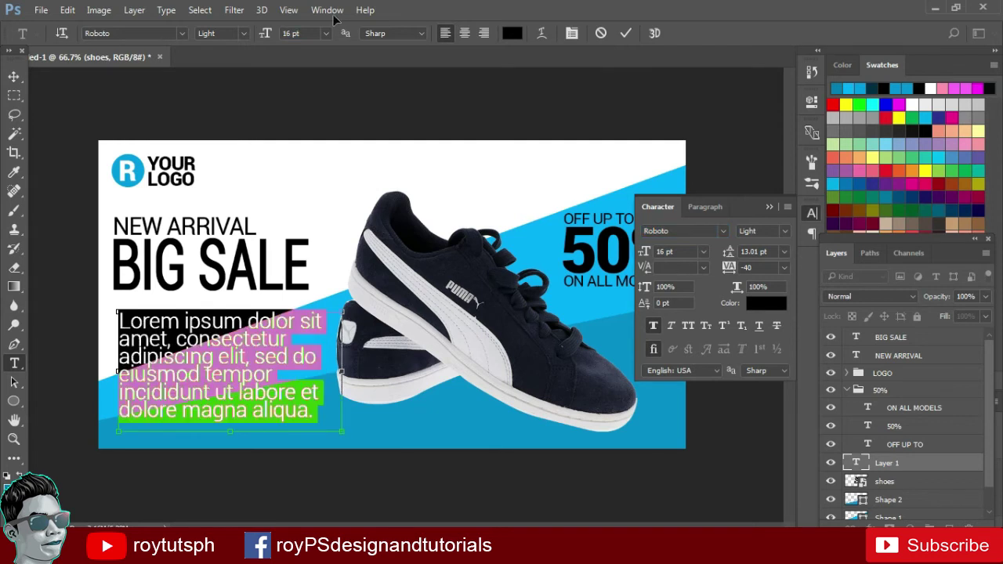
pyautogui.moveTo(269, 36); pyautogui.dragTo(261, 57)
pyautogui.write('8')
pyautogui.press('Return')
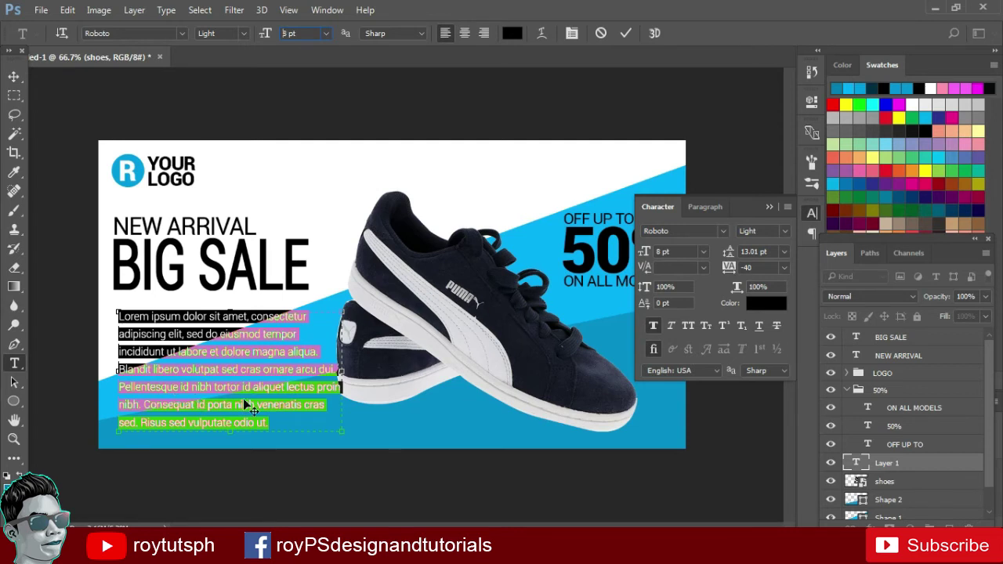
pyautogui.click(306, 379)
pyautogui.hotkey('ctrl', 'a')
pyautogui.click(728, 258)
pyautogui.press('Down')
pyautogui.press('Down')
pyautogui.press('Down')
pyautogui.press('Up')
pyautogui.press('Up')
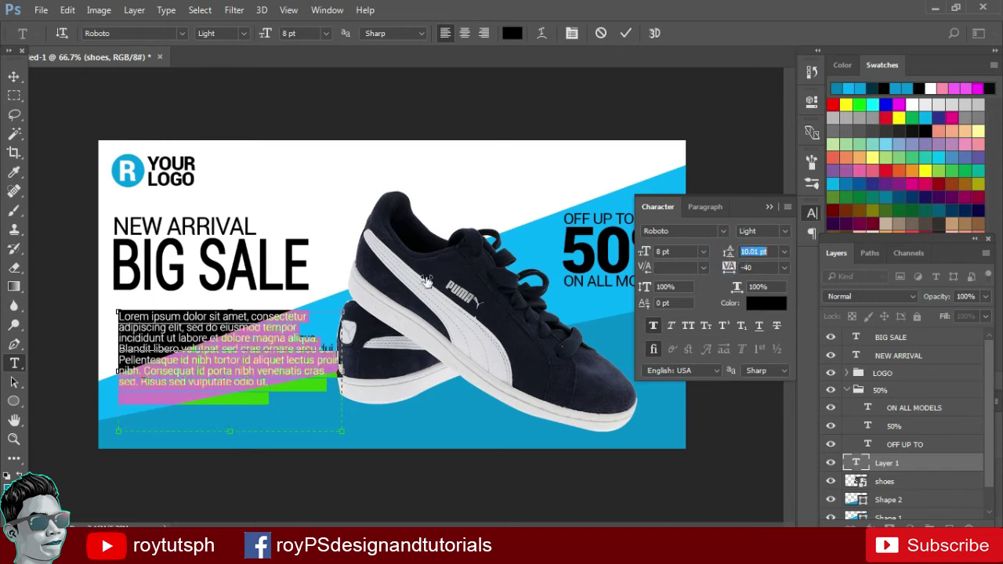
# Move the paragraph up to sit just under BIG SALE
pyautogui.click(14, 76)
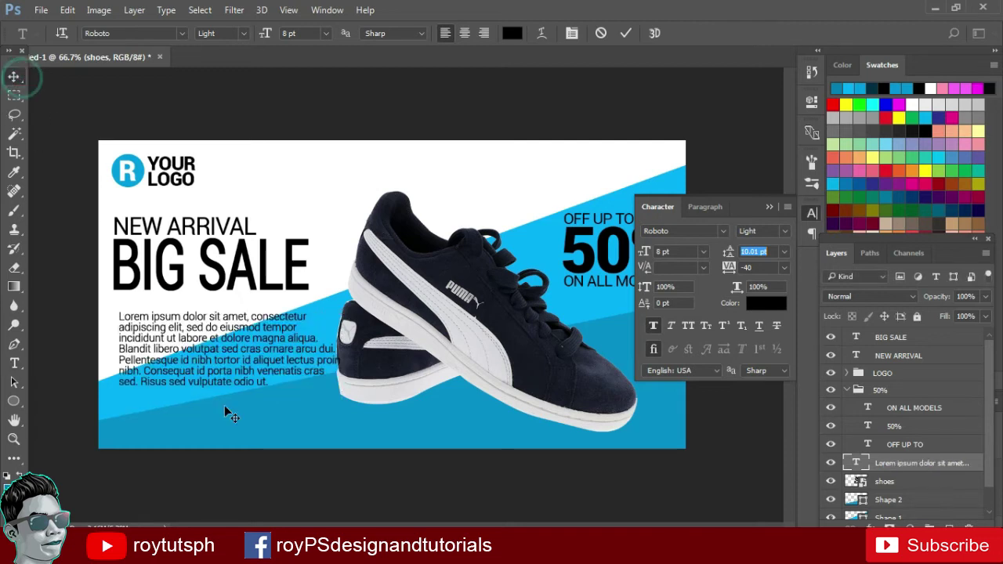
pyautogui.moveTo(200, 368); pyautogui.dragTo(192, 353)
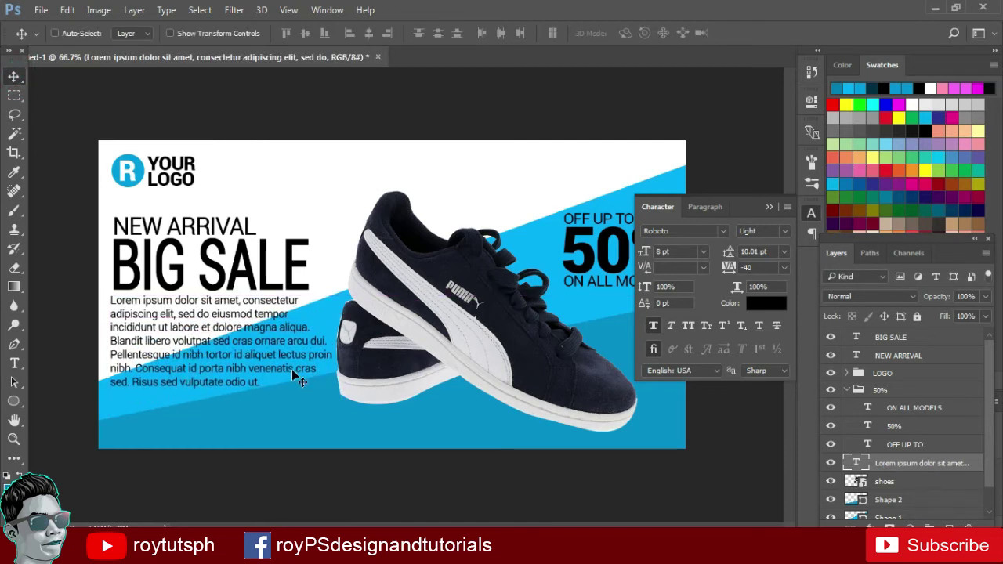
pyautogui.press('Down')
pyautogui.press('Down')
pyautogui.press('Down')
pyautogui.press('Down')
pyautogui.press('Down')
pyautogui.press('Down')
pyautogui.press('Down')
pyautogui.press('Down')
pyautogui.press('Down')
pyautogui.press('Down')
pyautogui.press('Down')
pyautogui.press('Down')
pyautogui.press('Down')
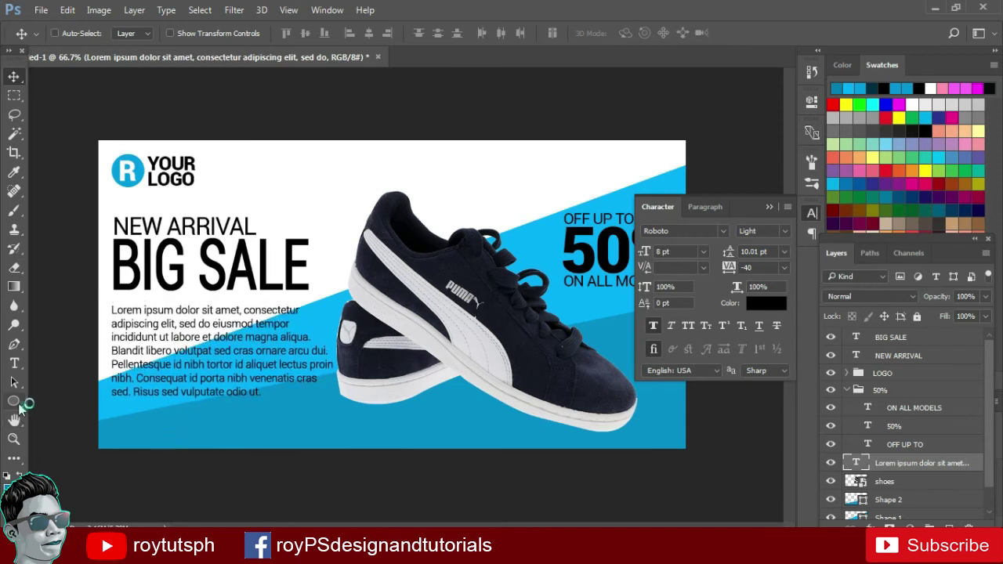
# Draw a thin rectangle bar near the bottom of the banner
pyautogui.click(14, 401)
pyautogui.click(96, 406)
pyautogui.moveTo(239, 416); pyautogui.dragTo(365, 429)
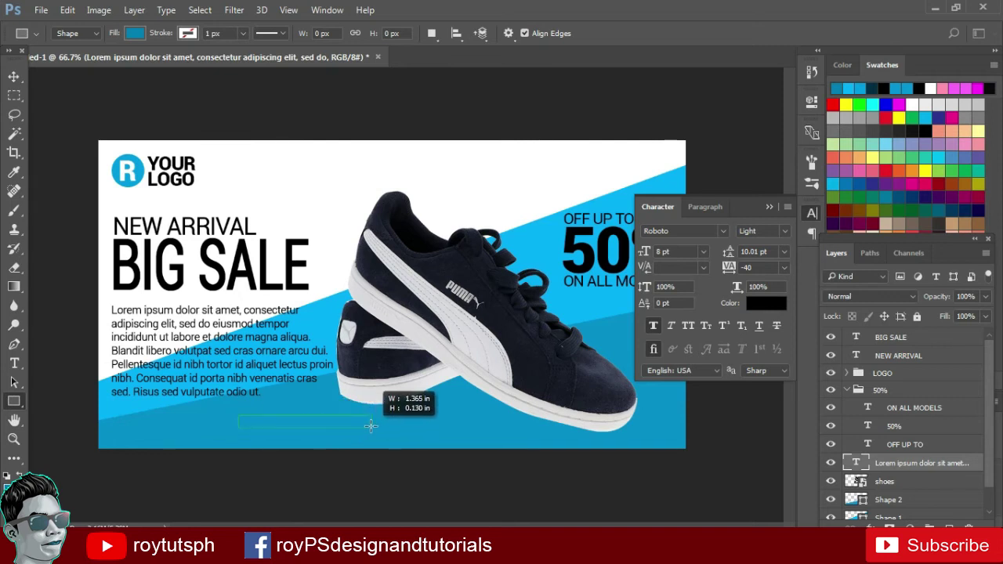
pyautogui.moveTo(365, 430); pyautogui.dragTo(371, 423)
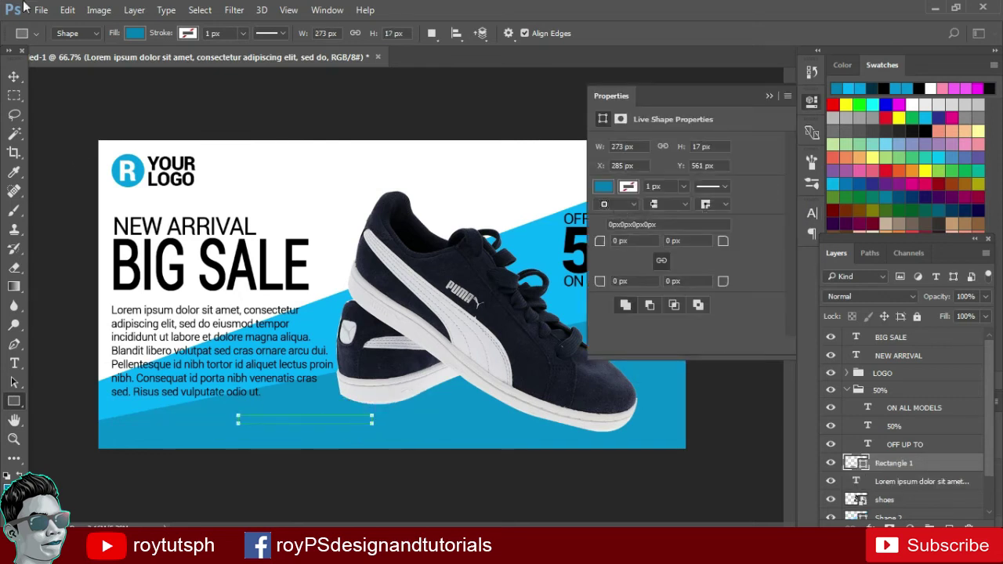
# Move the blue bar up to sit just under BIG SALE
pyautogui.click(14, 76)
pyautogui.moveTo(274, 419); pyautogui.dragTo(146, 297)
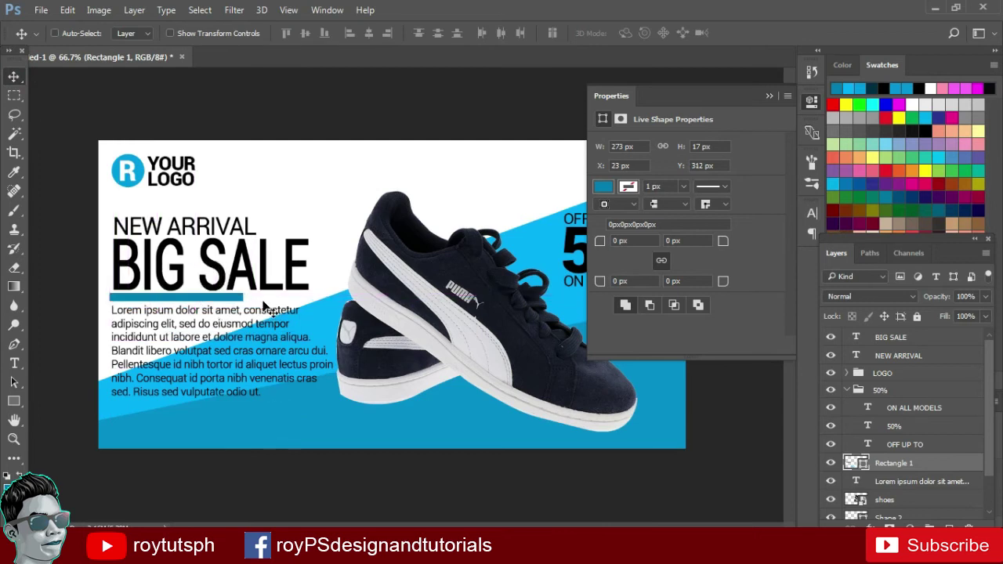
pyautogui.press('Up')
pyautogui.press('Up')
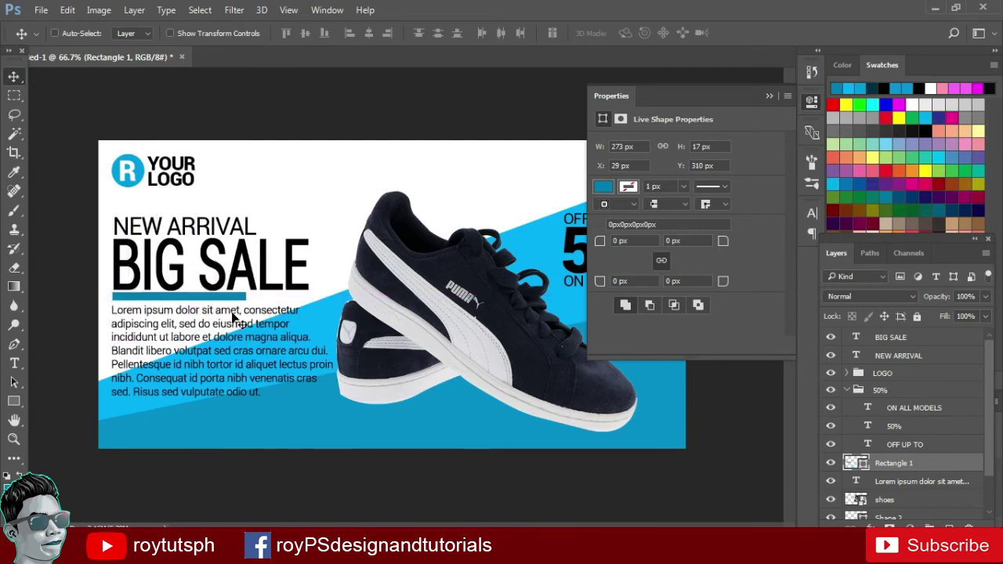
pyautogui.moveTo(216, 316)
pyautogui.mouseDown()
pyautogui.moveTo(490, 377)
pyautogui.moveTo(475, 394)
pyautogui.mouseUp()
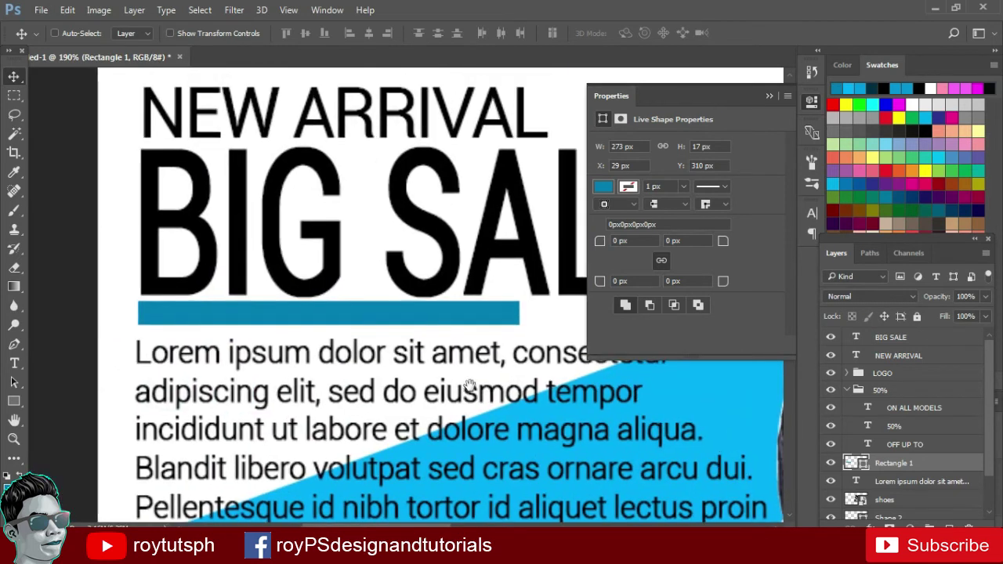
# Make the blue bar thinner and nudge it slightly lower
pyautogui.hotkey('ctrl', 't')
pyautogui.moveTo(312, 333); pyautogui.dragTo(313, 323)
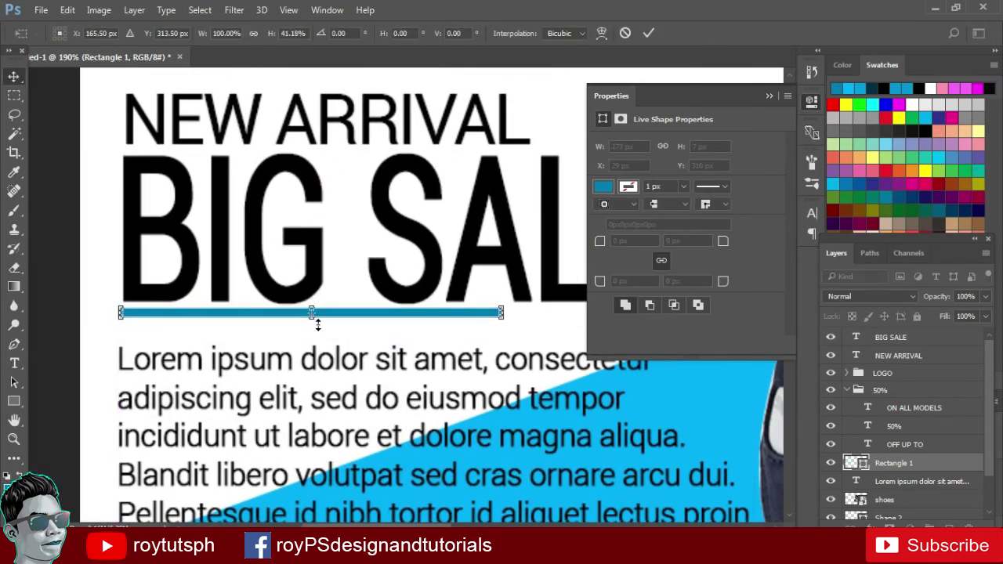
pyautogui.press('Return')
pyautogui.press('Down')
pyautogui.press('Down')
pyautogui.press('Down')
# Nudge the Lorem ipsum paragraph up closer to the blue bar
pyautogui.keyDown('ctrl'); pyautogui.click(416, 403); pyautogui.keyUp('ctrl')
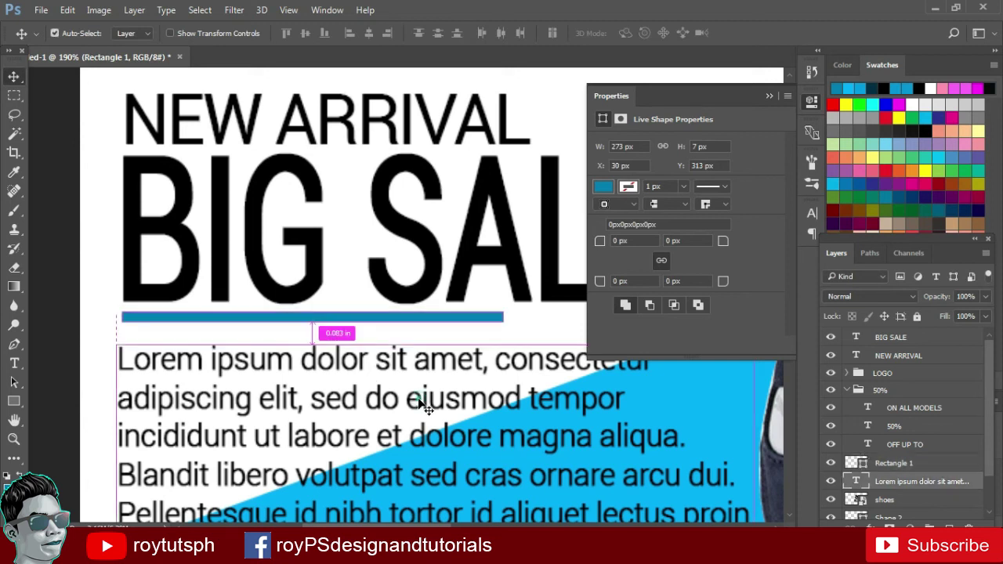
pyautogui.press('Up')
pyautogui.press('Up')
pyautogui.press('Up')
pyautogui.press('Up')
pyautogui.press('Up')
pyautogui.press('Up')
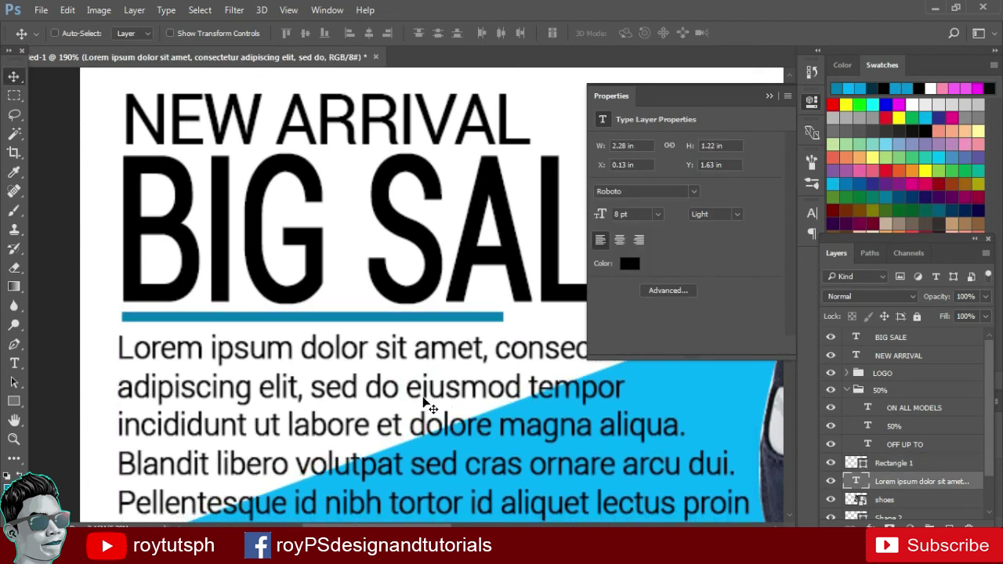
pyautogui.click(769, 95)
pyautogui.scroll(-5, 503, 404)
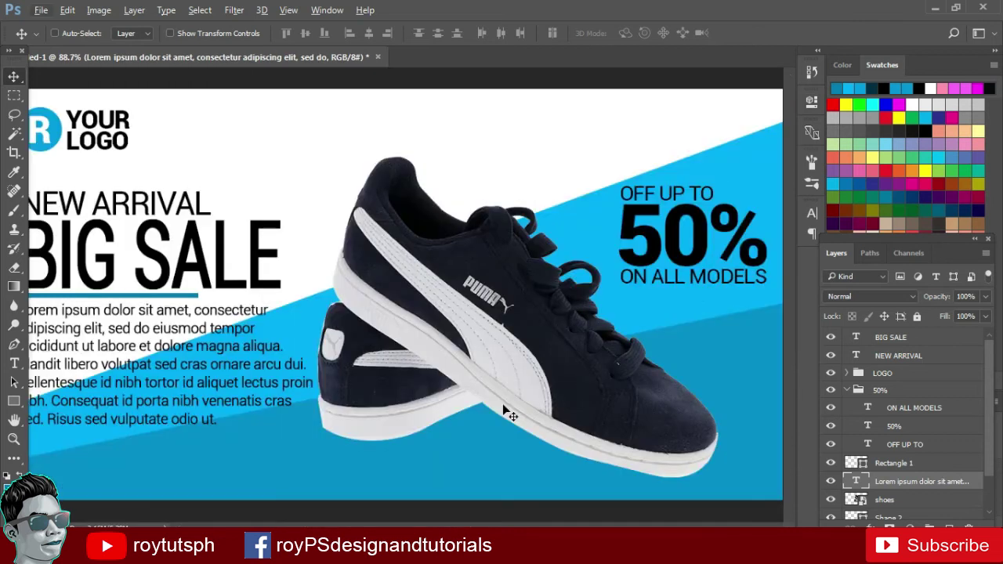
pyautogui.scroll(-1, 526, 372)
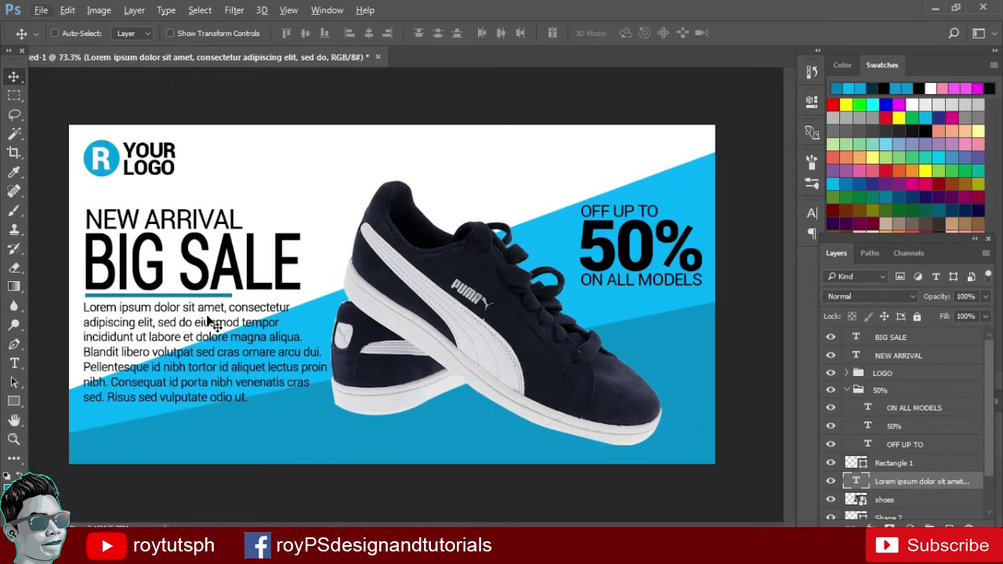
# Reposition the Lorem ipsum paragraph directly beneath the bar
pyautogui.hotkey('ctrl', 't')
pyautogui.press('Return')
pyautogui.scroll(1, 49, 409)
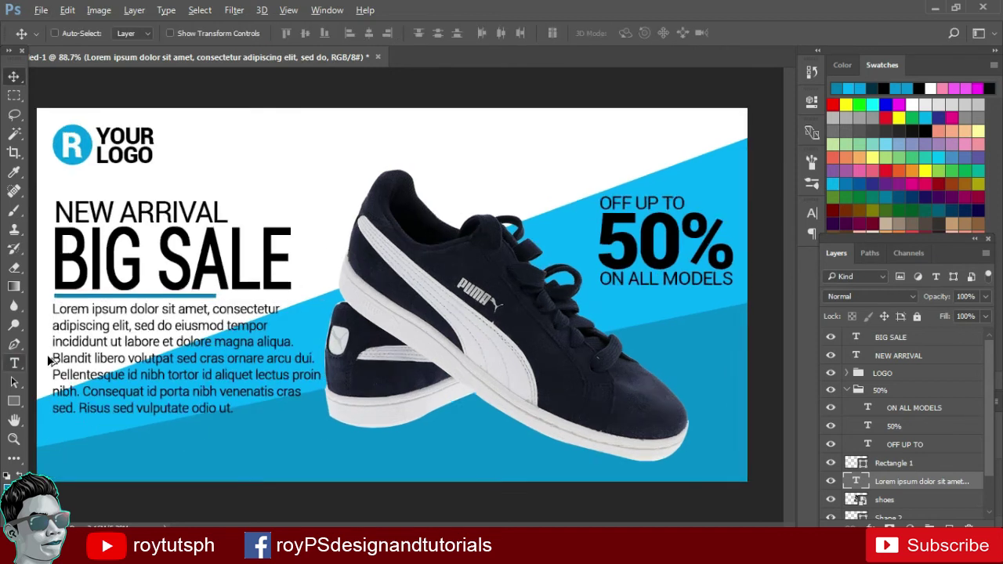
pyautogui.scroll(2, 363, 324)
pyautogui.scroll(-1, 383, 327)
pyautogui.moveTo(383, 327); pyautogui.dragTo(402, 318)
# Shorten the blue Rectangle 1 bar to roughly 55% of its width
pyautogui.click(401, 313)
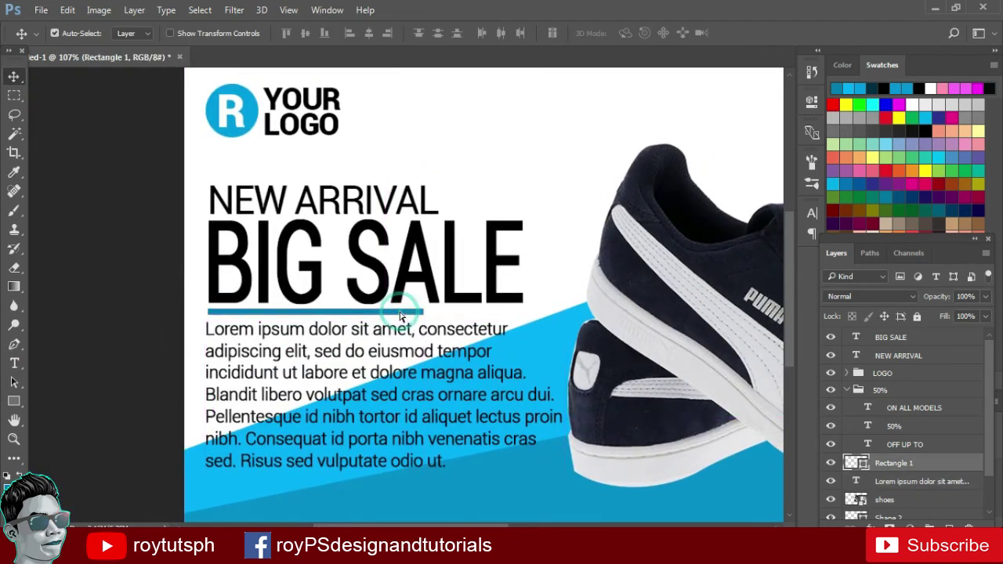
pyautogui.hotkey('ctrl', 't')
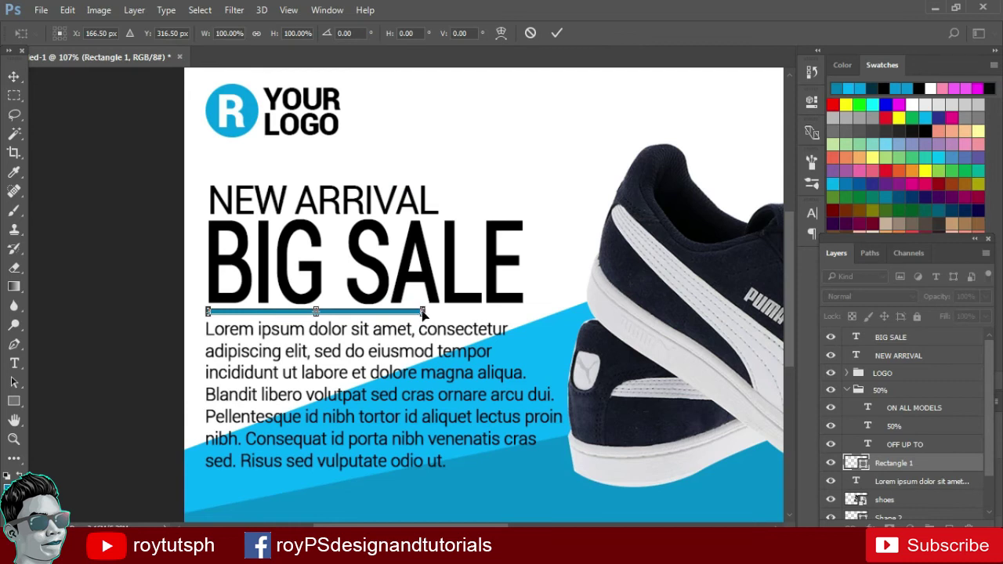
pyautogui.moveTo(424, 311); pyautogui.dragTo(330, 311)
pyautogui.press('Return')
pyautogui.scroll(-1, 418, 352)
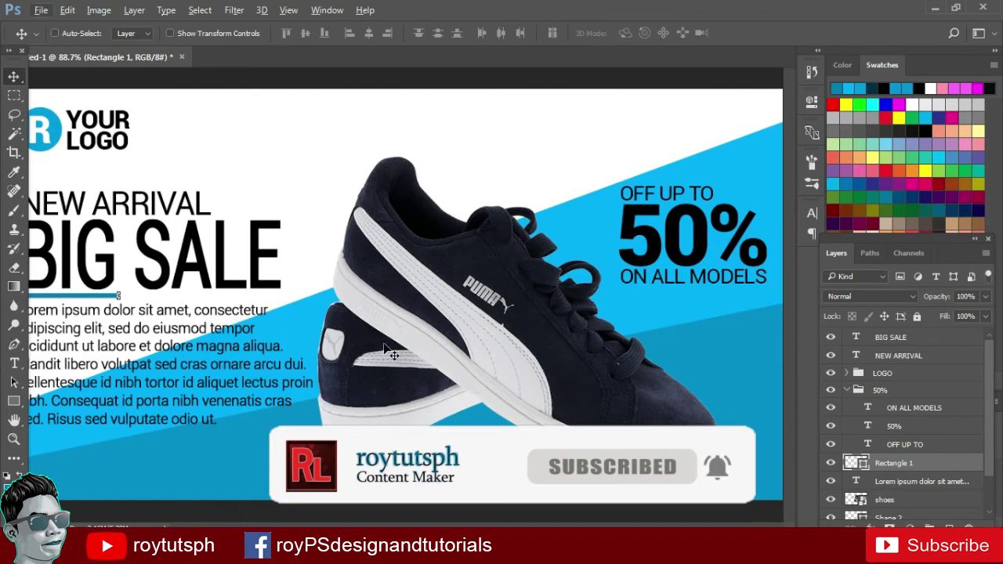
pyautogui.scroll(-1, 301, 314)
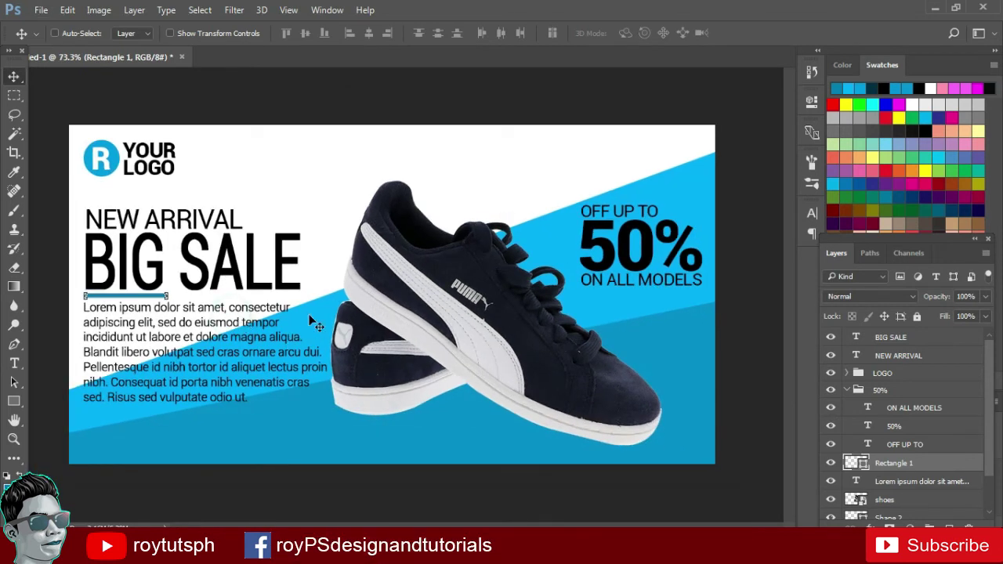
# Stretch the BIG SALE headline slightly wider
pyautogui.click(246, 273)
pyautogui.hotkey('ctrl', 't')
pyautogui.moveTo(321, 272); pyautogui.dragTo(342, 270)
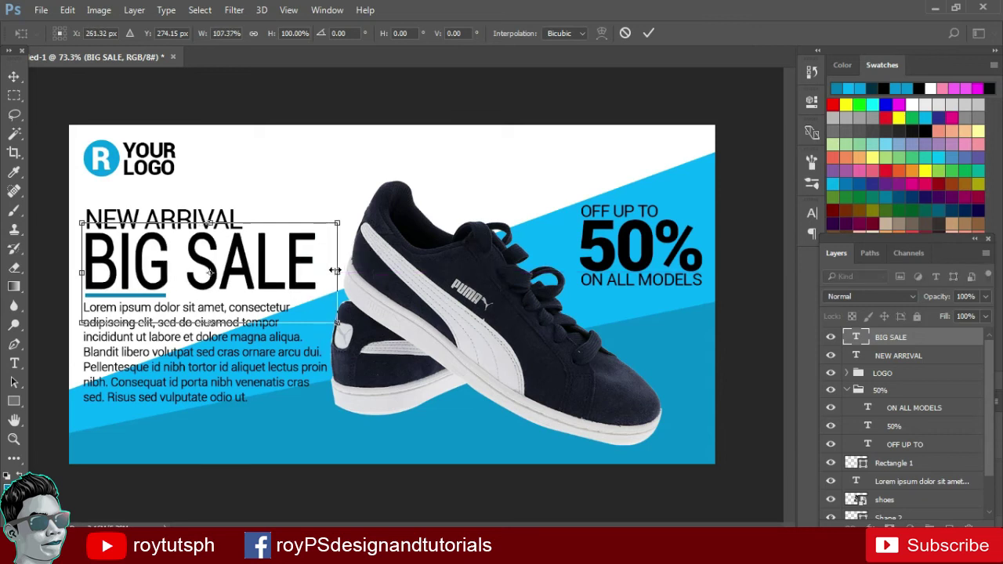
pyautogui.press('Return')
# Give BIG SALE a blue colour overlay (03afff) sampled from the banner background
pyautogui.click(870, 525)
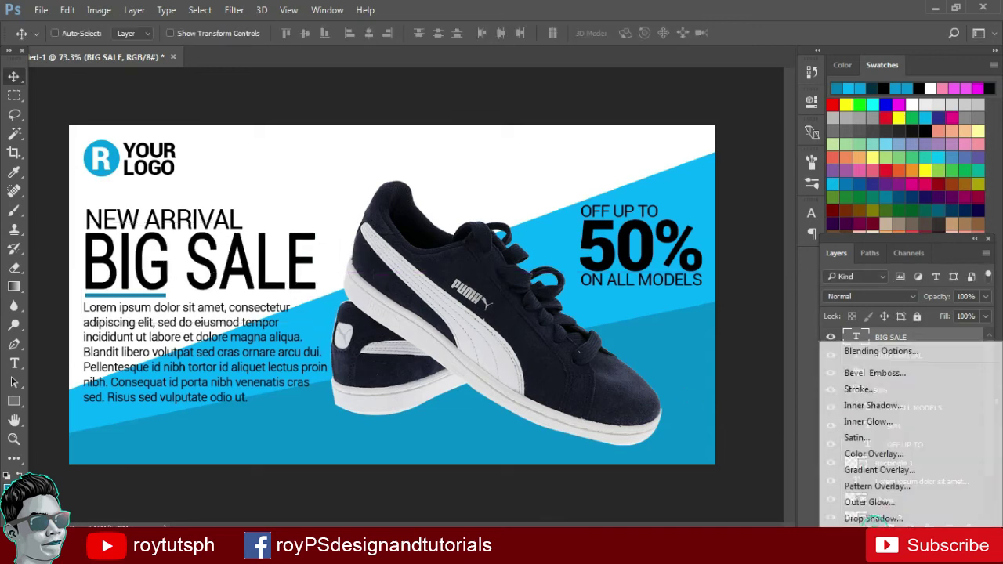
pyautogui.click(873, 454)
pyautogui.click(570, 118)
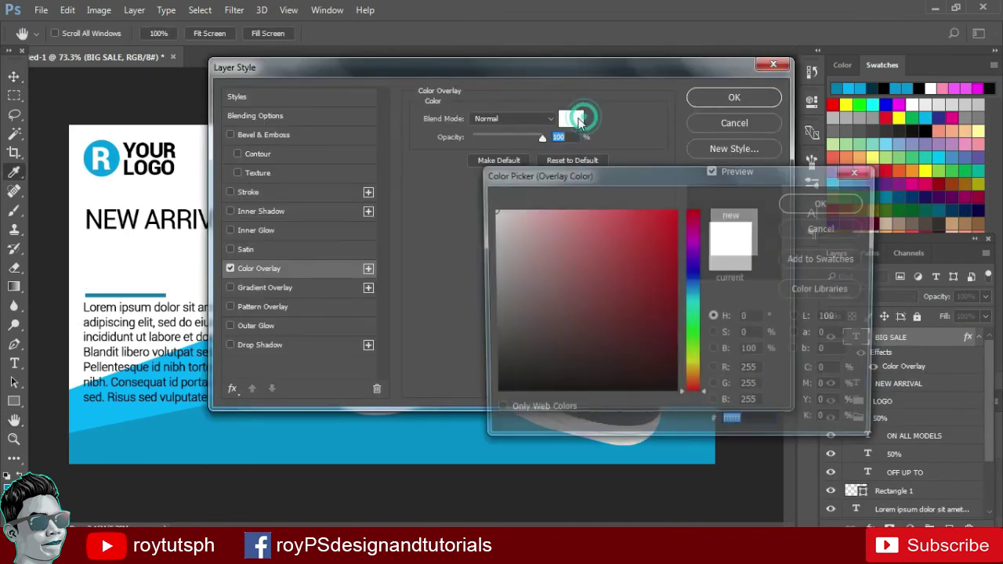
pyautogui.click(98, 415)
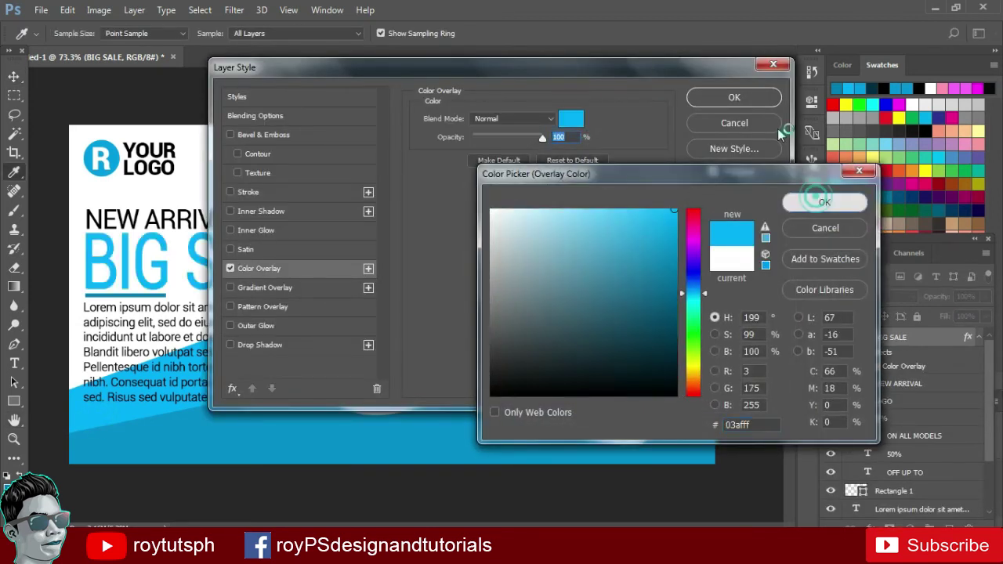
pyautogui.click(793, 201)
pyautogui.click(744, 98)
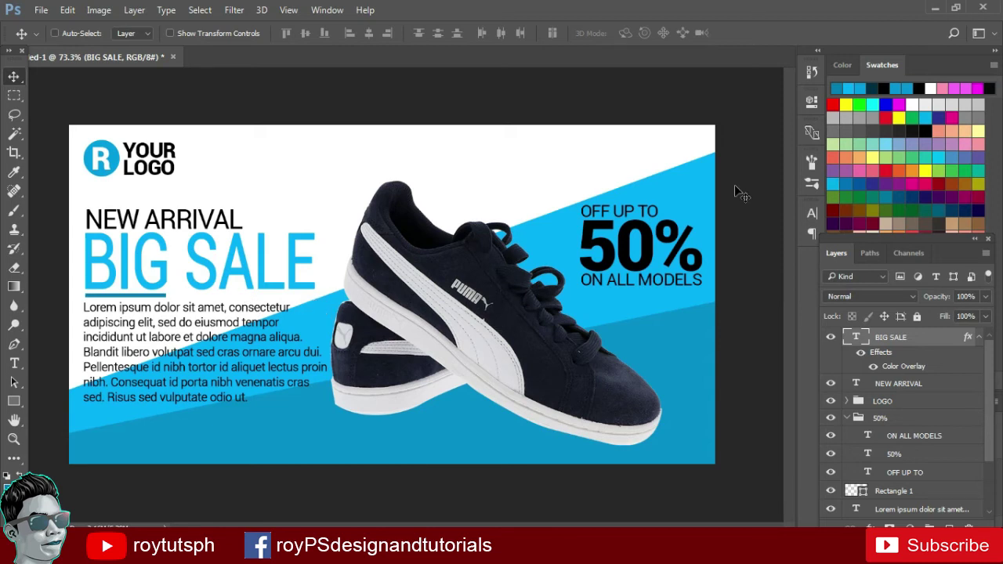
# Set BIG SALE to Bold Condensed and widen it to about 114%
pyautogui.click(811, 213)
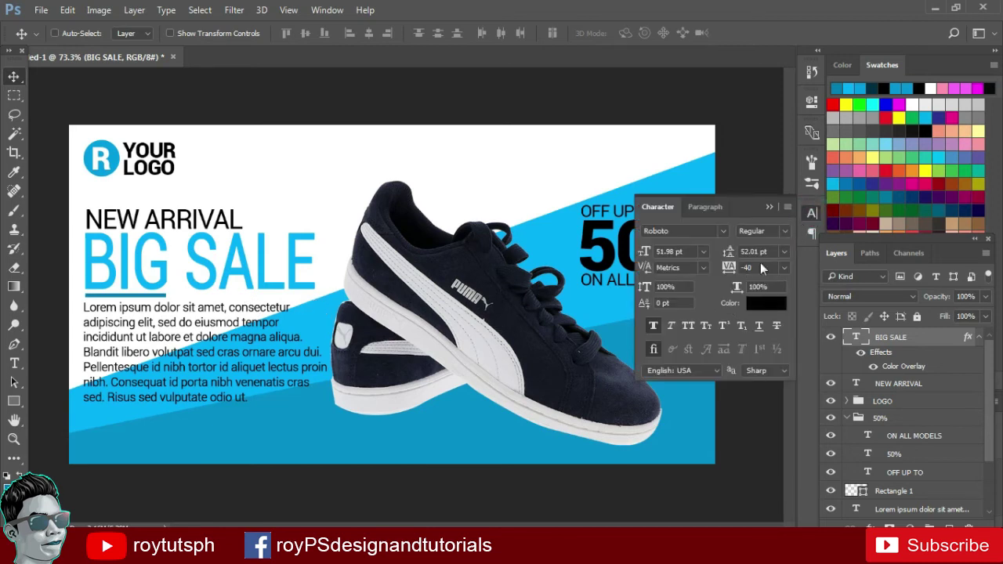
pyautogui.click(780, 233)
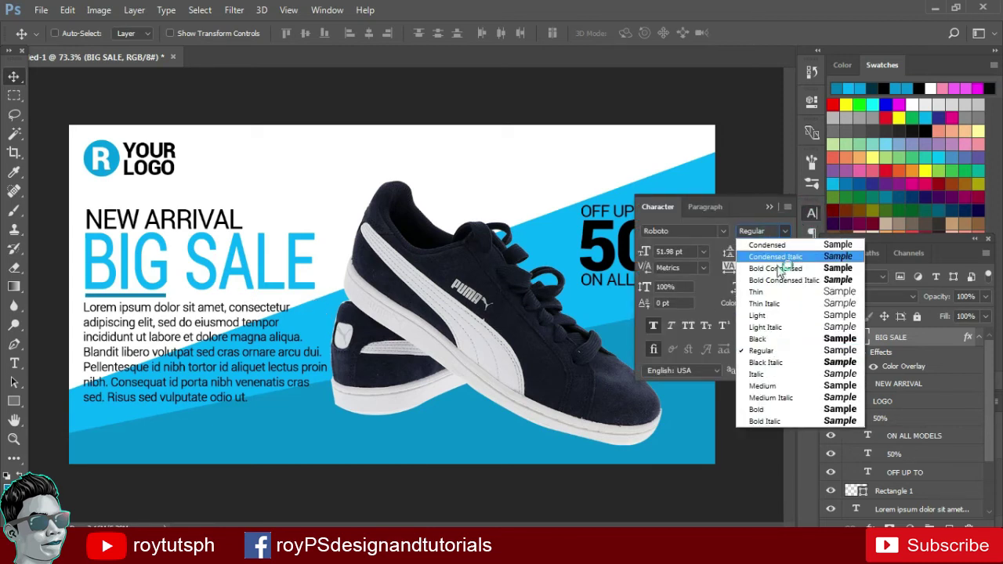
pyautogui.click(776, 268)
pyautogui.click(14, 77)
pyautogui.hotkey('ctrl', 't')
pyautogui.moveTo(350, 273); pyautogui.dragTo(372, 272)
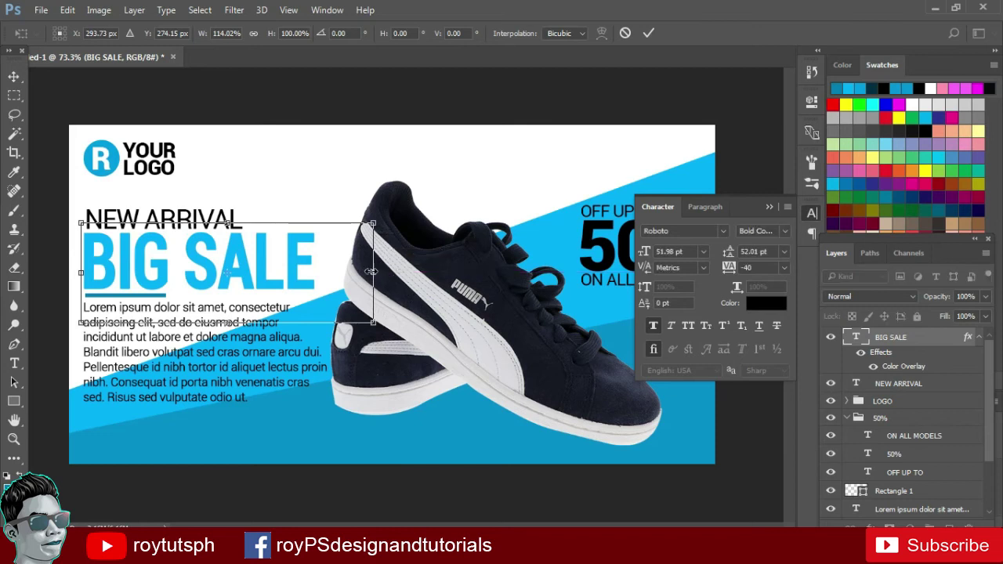
pyautogui.press('Return')
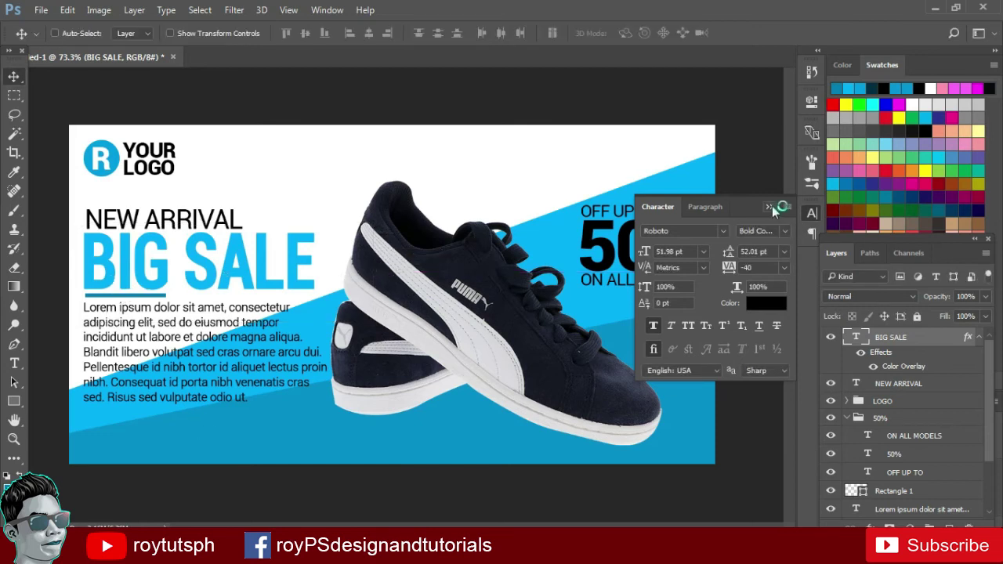
# Give the 50% text a white (ffffff) colour overlay
pyautogui.click(769, 208)
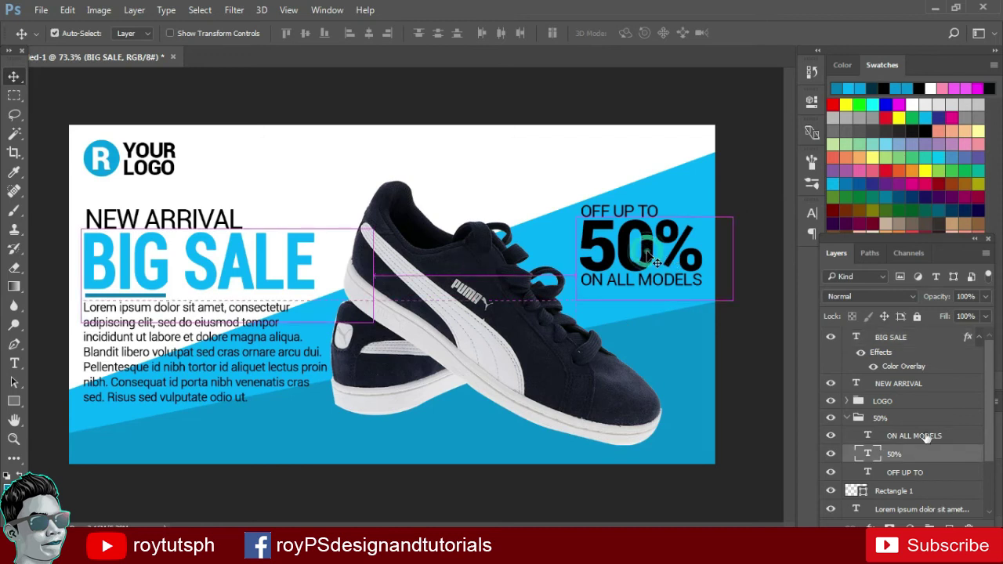
pyautogui.moveTo(655, 258); pyautogui.dragTo(653, 260)
pyautogui.click(870, 523)
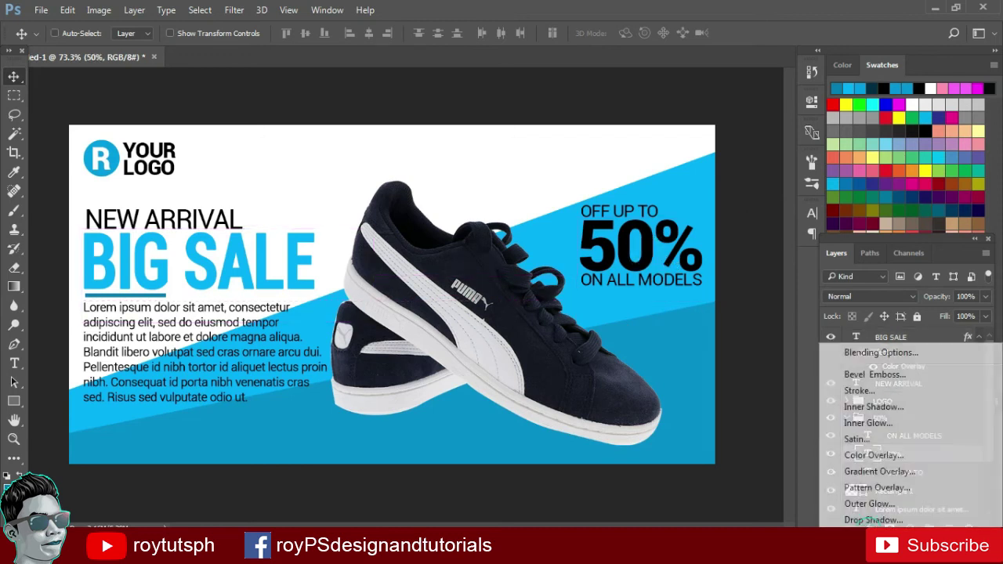
pyautogui.click(868, 455)
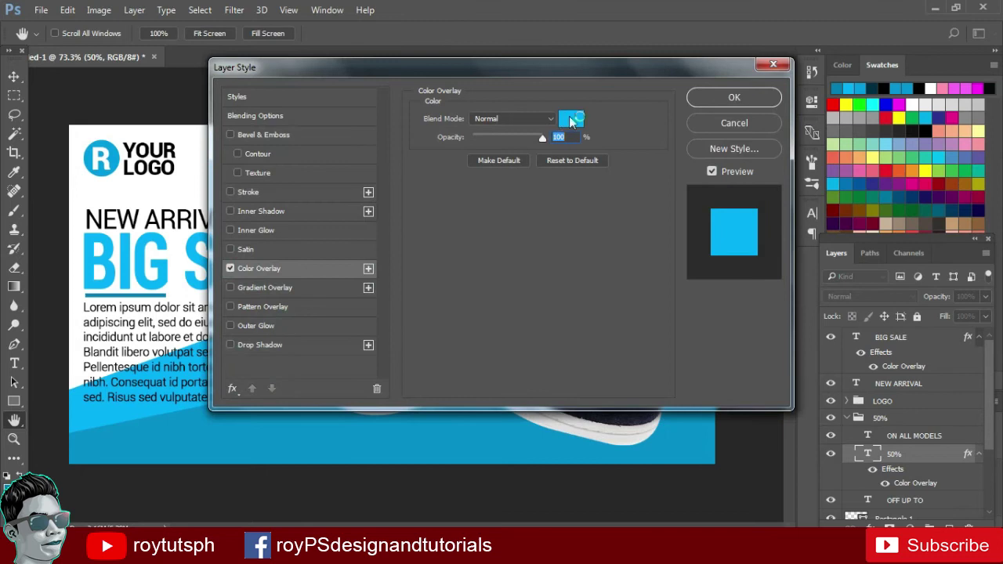
pyautogui.click(571, 119)
pyautogui.write('ffffff')
pyautogui.click(822, 203)
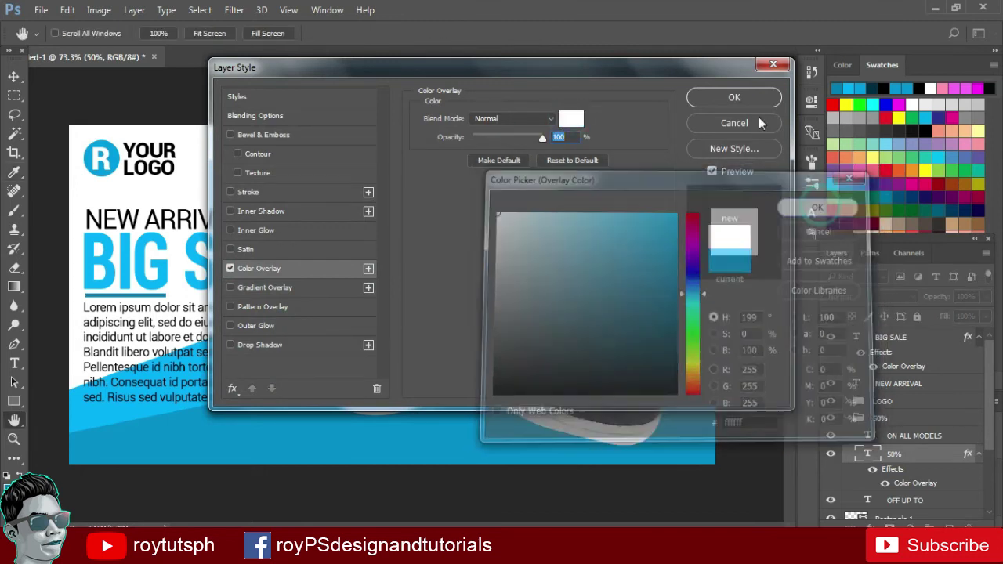
pyautogui.click(734, 97)
# Shrink the OFF UP TO text slightly
pyautogui.click(12, 74)
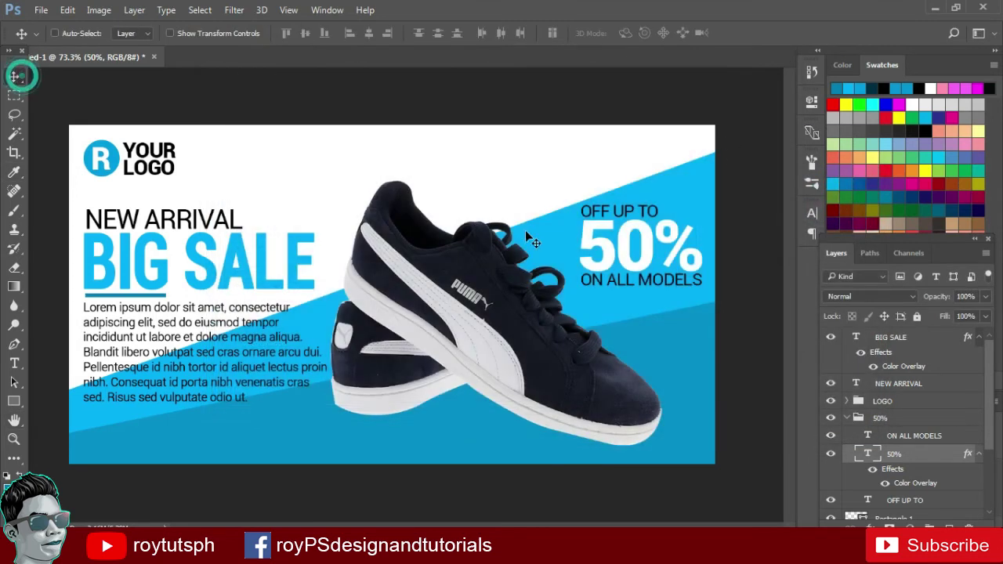
pyautogui.keyDown('ctrl'); pyautogui.click(615, 212); pyautogui.keyUp('ctrl')
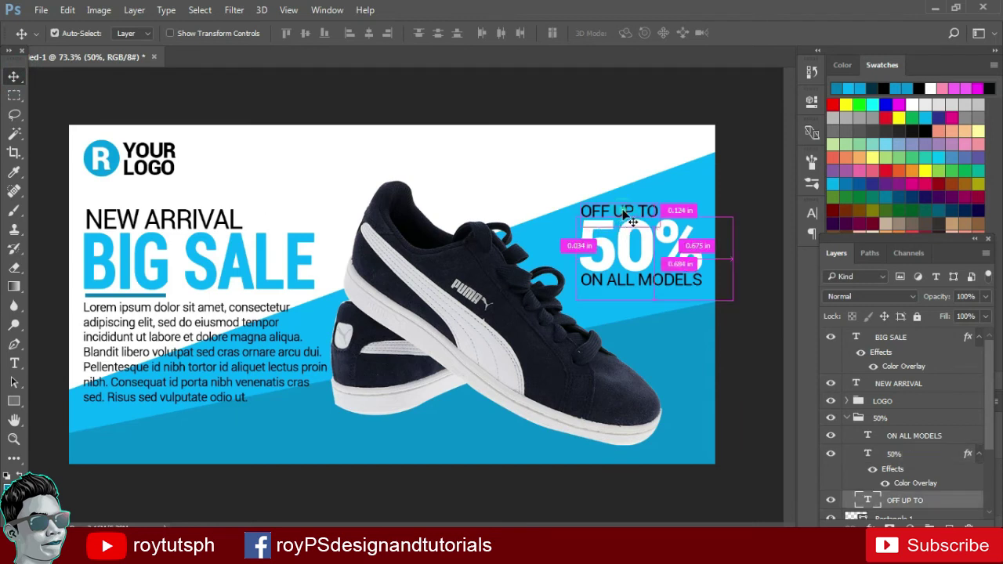
pyautogui.hotkey('ctrl', 't')
pyautogui.moveTo(659, 226); pyautogui.dragTo(657, 225)
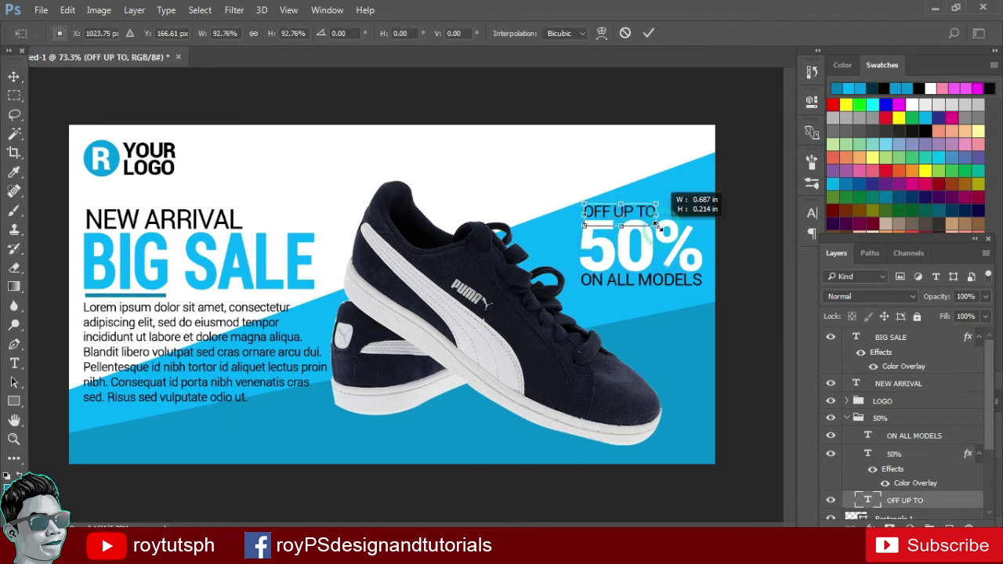
pyautogui.press('Return')
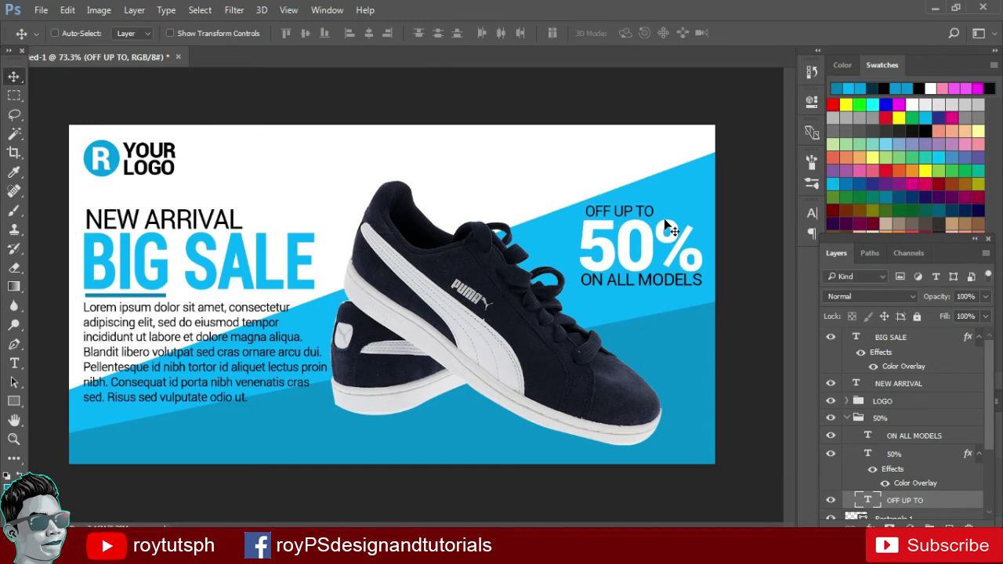
# Shrink ON ALL MODELS slightly and shift it right under 50%
pyautogui.keyDown('ctrl'); pyautogui.click(676, 286); pyautogui.keyUp('ctrl')
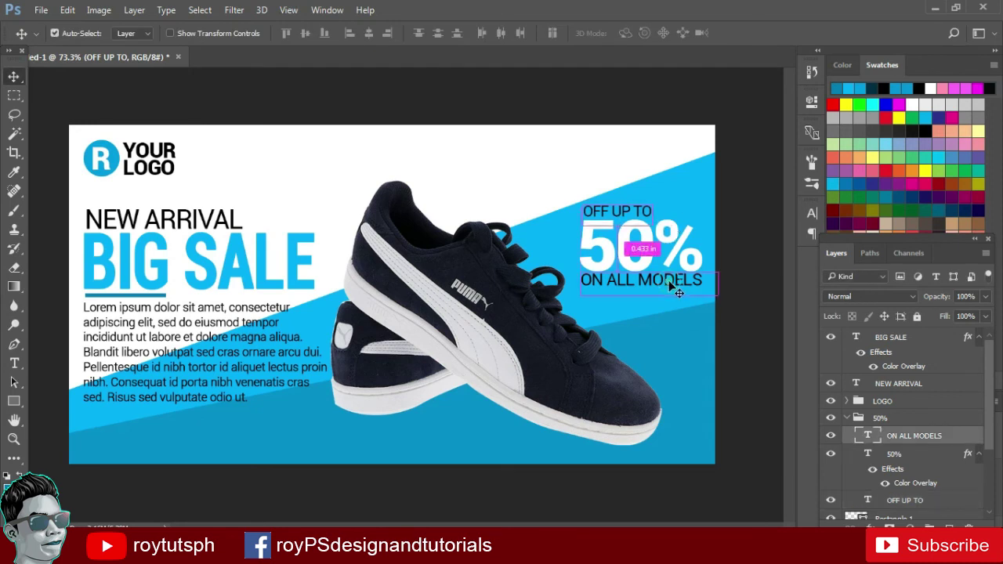
pyautogui.hotkey('ctrl', 't')
pyautogui.moveTo(712, 291); pyautogui.dragTo(708, 292)
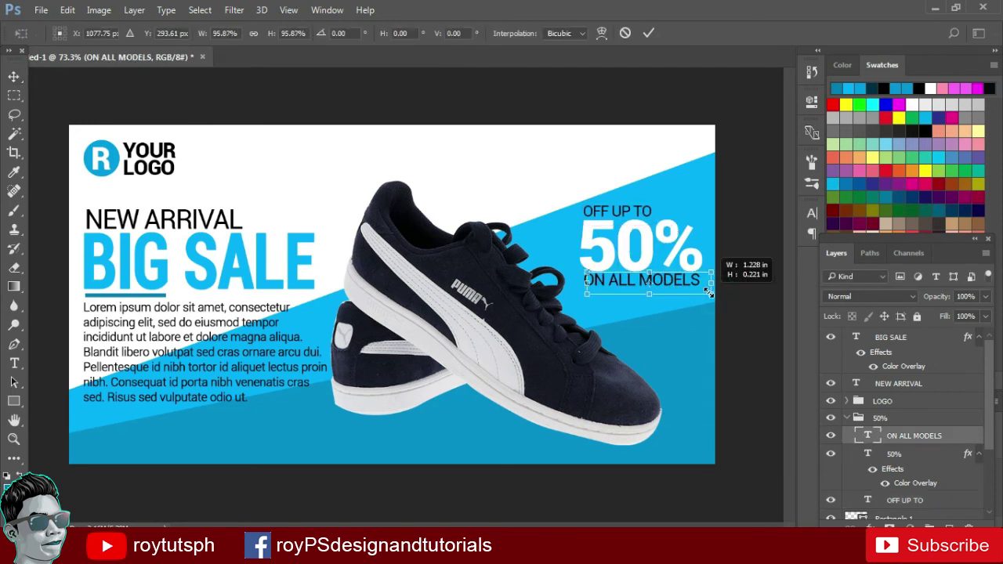
pyautogui.press('Return')
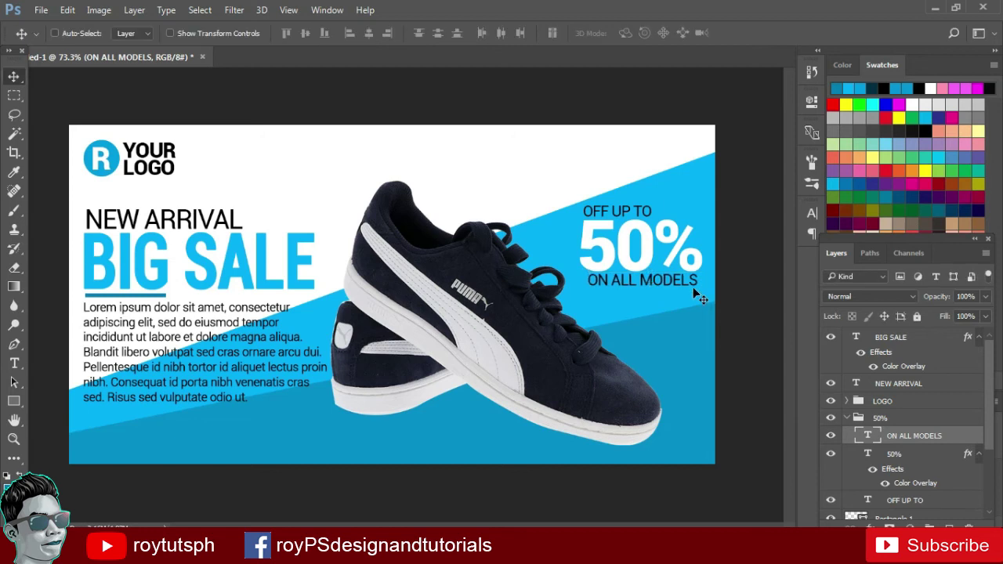
pyautogui.press('Right')
pyautogui.press('Right')
pyautogui.press('Right')
pyautogui.press('Right')
pyautogui.press('Right')
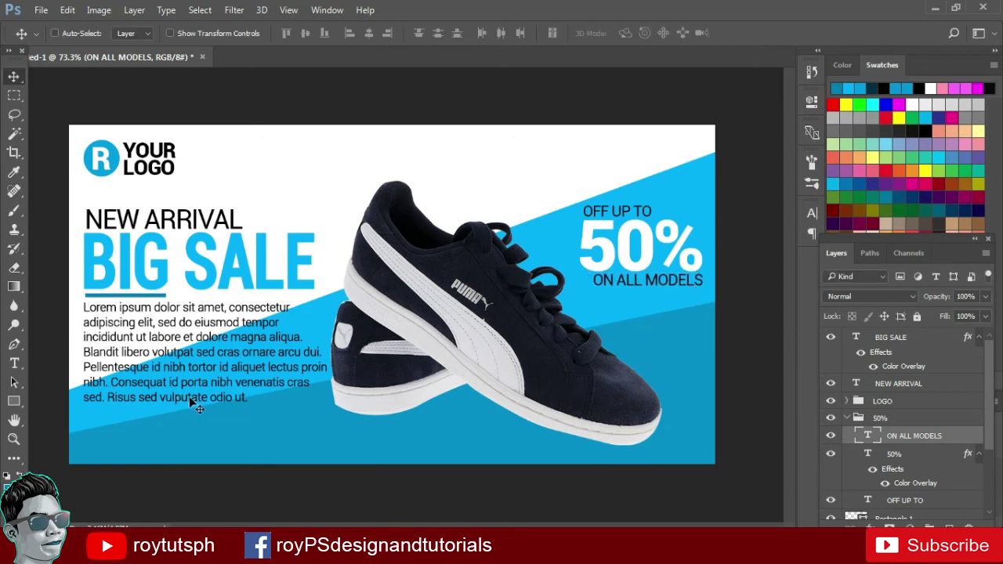
pyautogui.press('u')
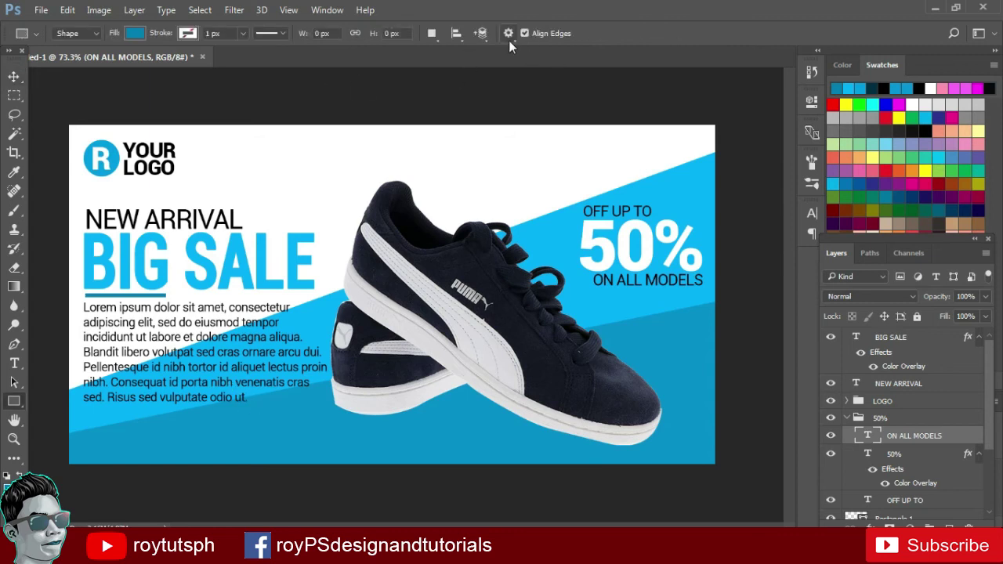
# Try the rectangle fill and fixed-size options, then undo a test rectangle
pyautogui.click(135, 33)
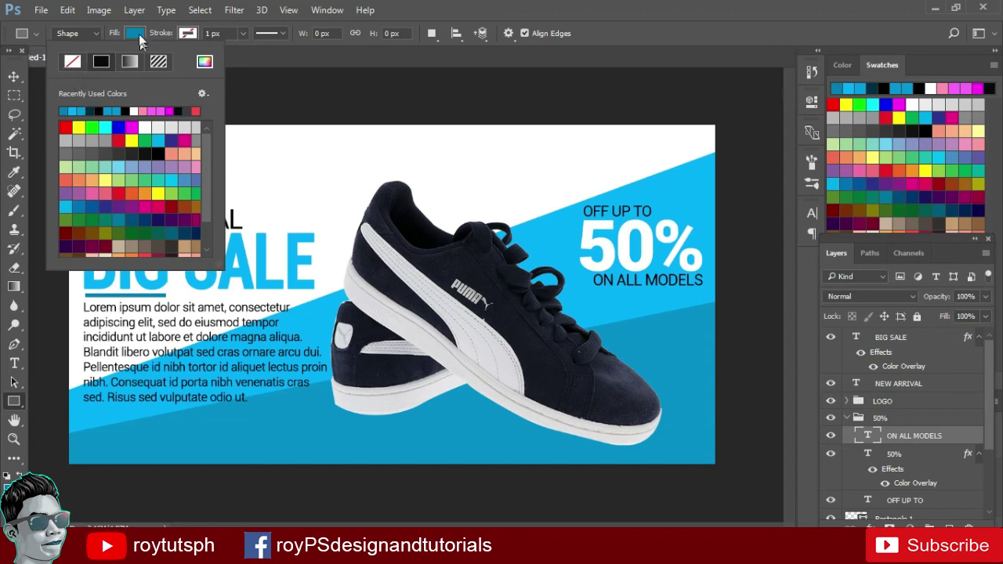
pyautogui.click(139, 35)
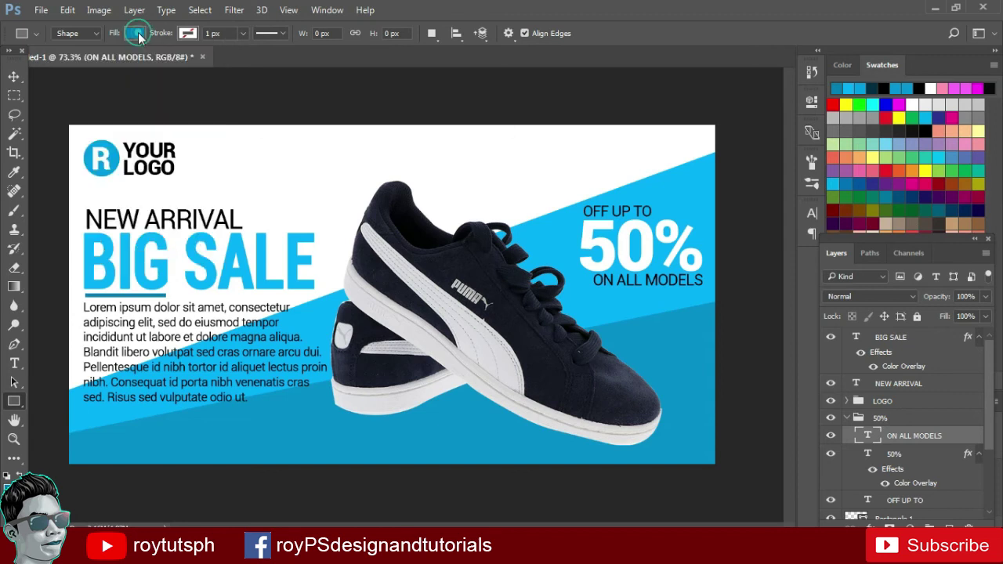
pyautogui.click(510, 39)
pyautogui.click(437, 69)
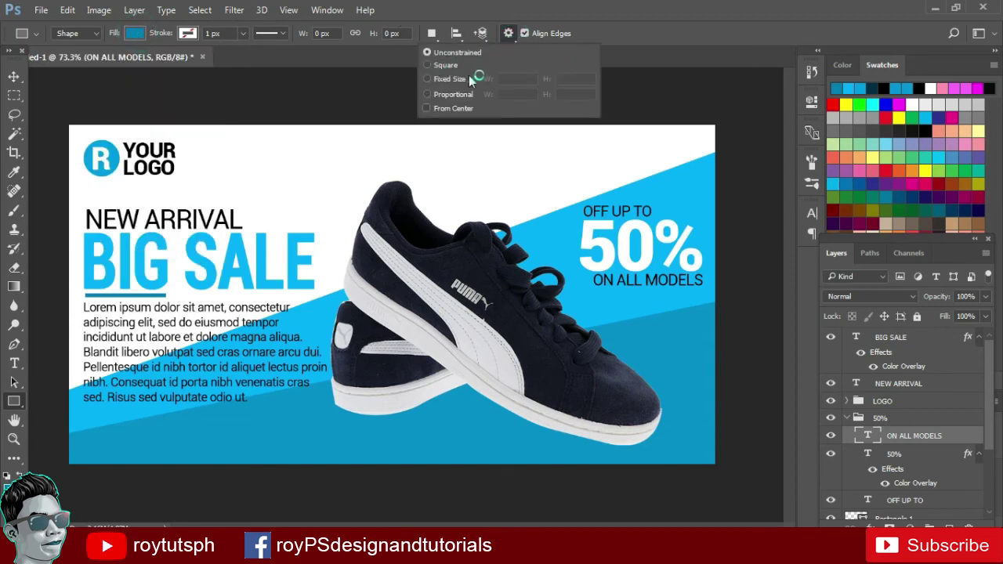
pyautogui.click(427, 78)
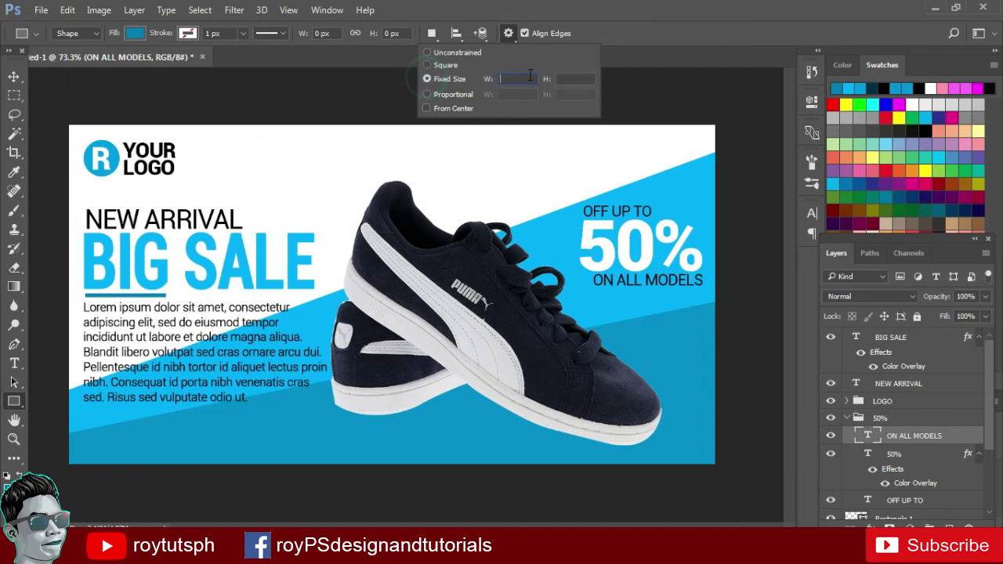
pyautogui.click(509, 34)
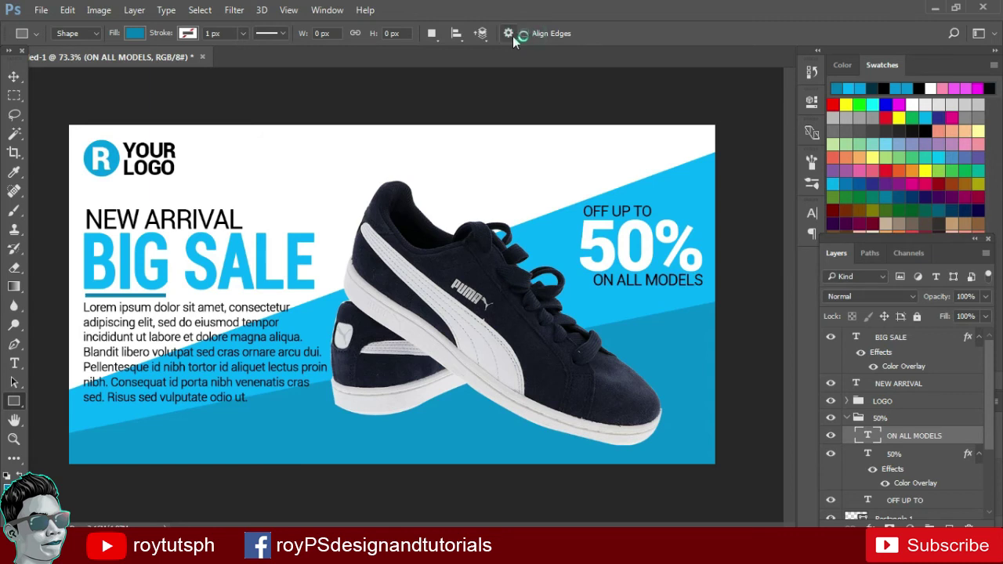
pyautogui.click(511, 35)
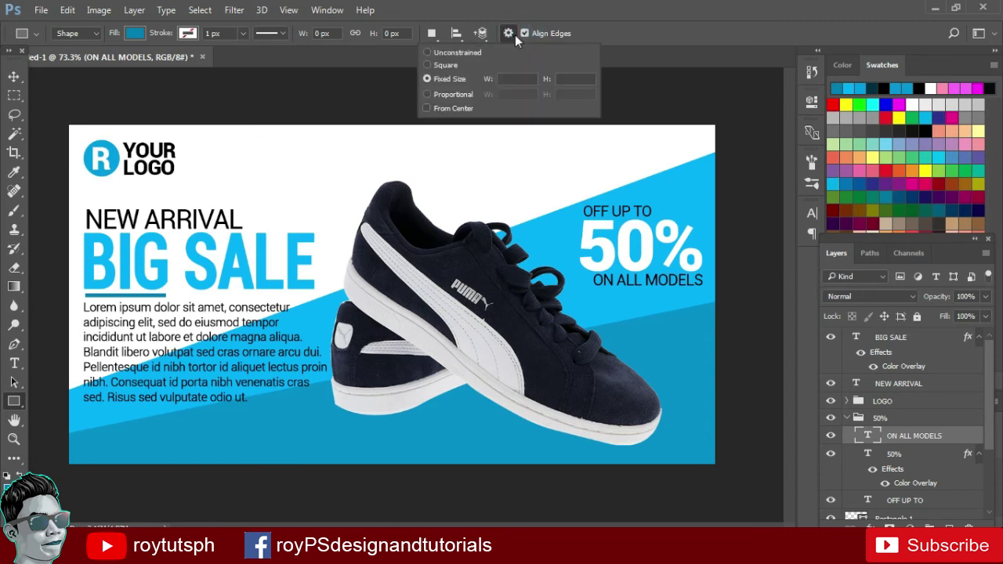
pyautogui.click(516, 34)
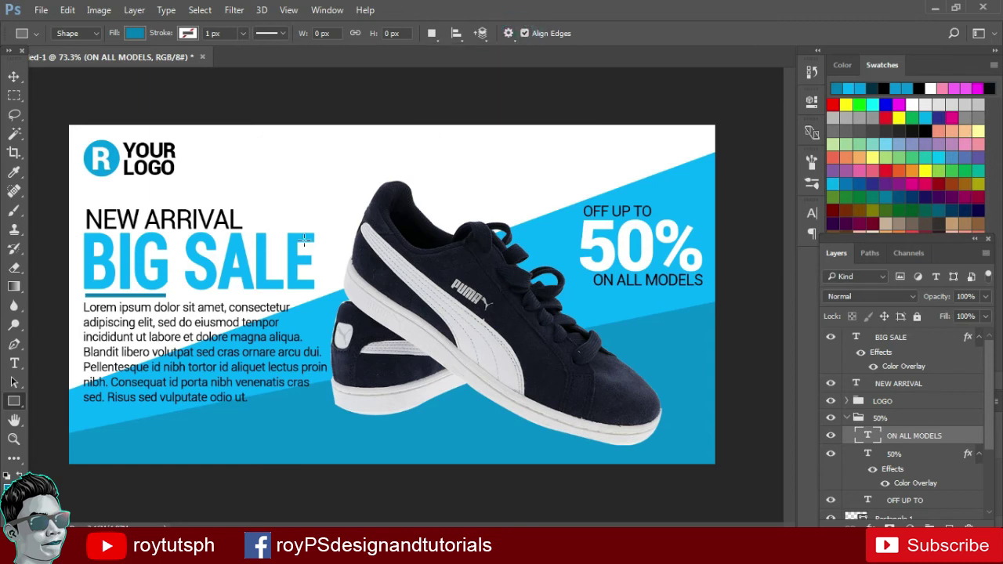
pyautogui.moveTo(215, 414); pyautogui.dragTo(284, 451)
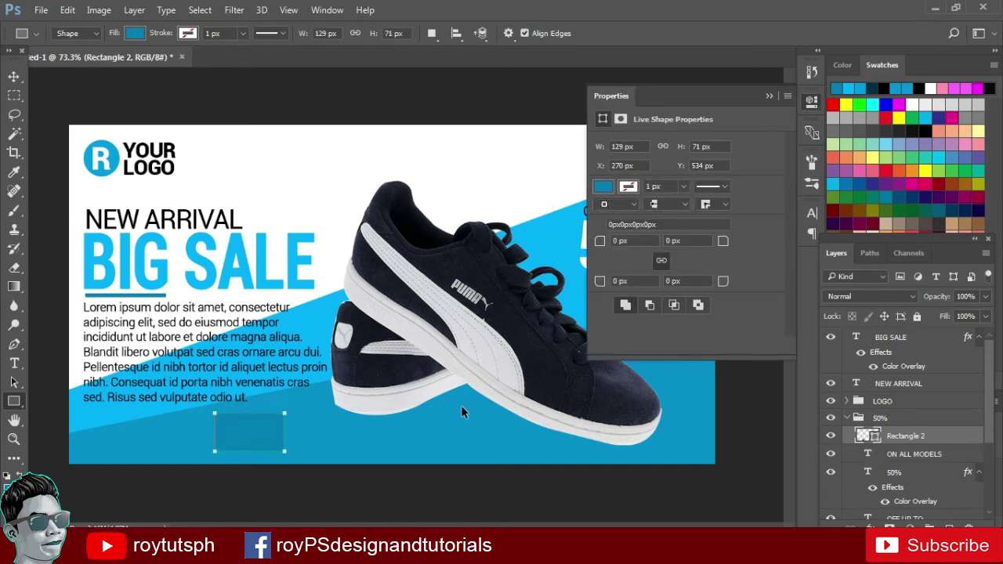
pyautogui.hotkey('ctrl', 'z')
# Draw a white rounded-rectangle button below the Lorem ipsum paragraph
pyautogui.rightClick(13, 403)
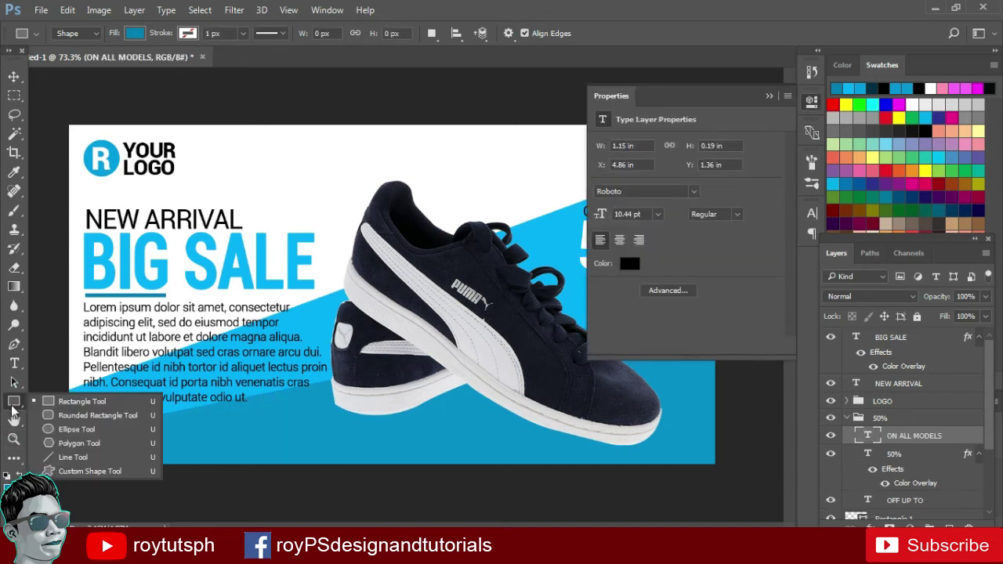
pyautogui.click(74, 416)
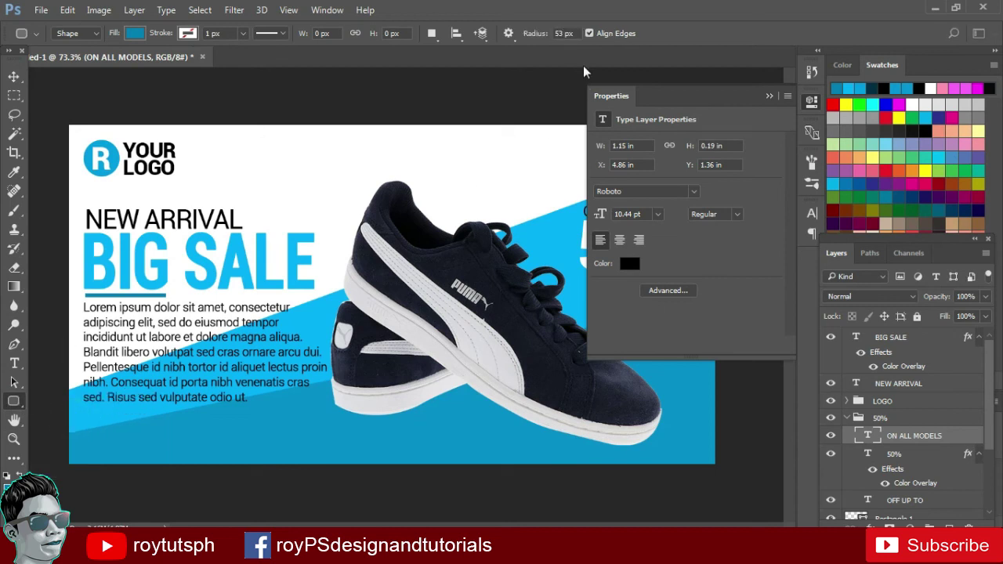
pyautogui.moveTo(238, 421); pyautogui.dragTo(353, 442)
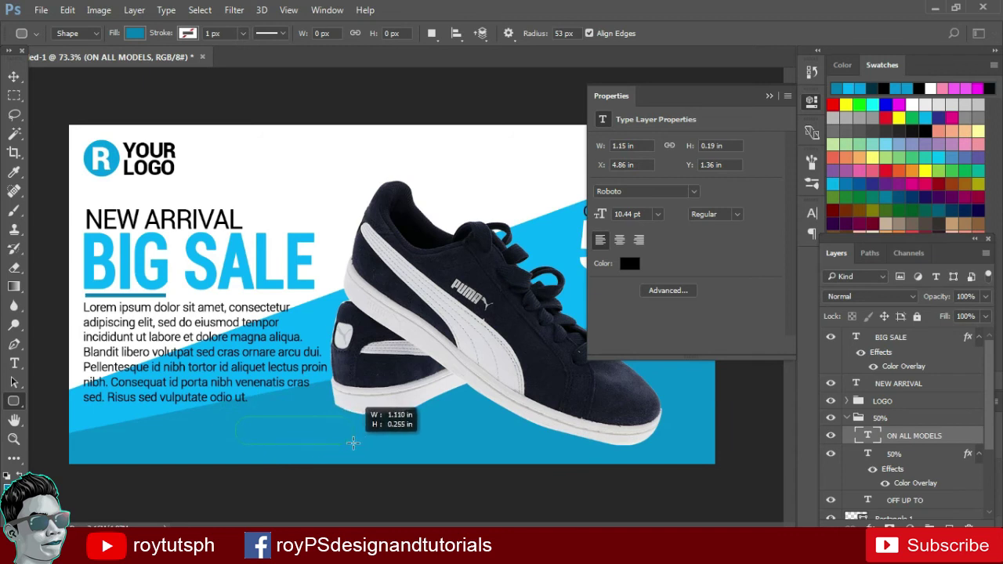
pyautogui.moveTo(353, 443); pyautogui.dragTo(356, 448)
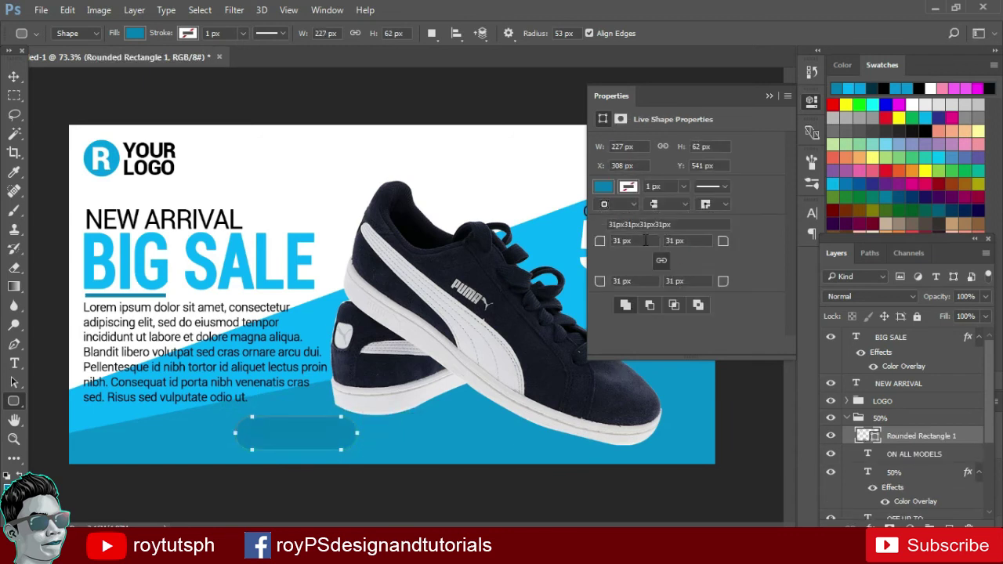
pyautogui.click(605, 188)
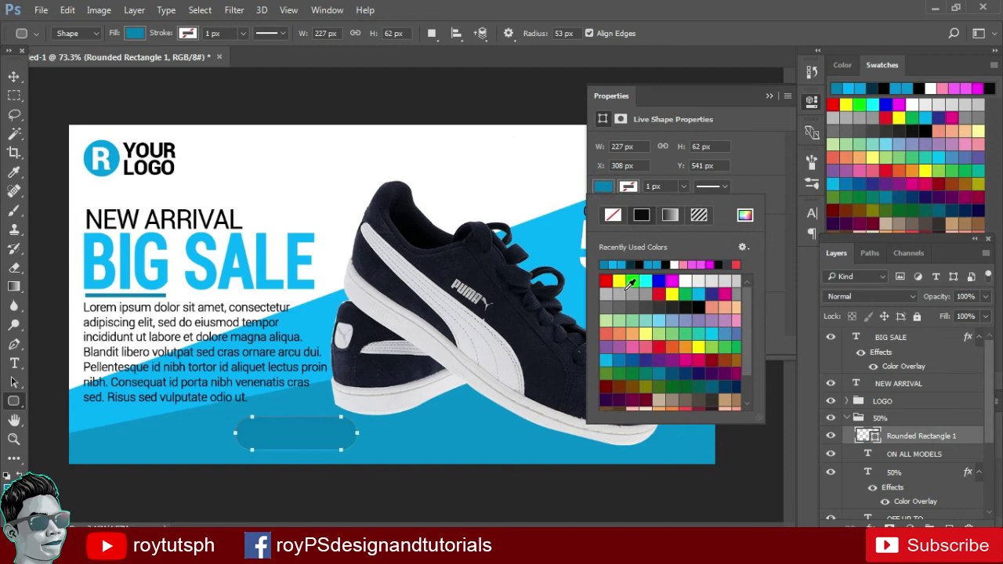
pyautogui.click(685, 281)
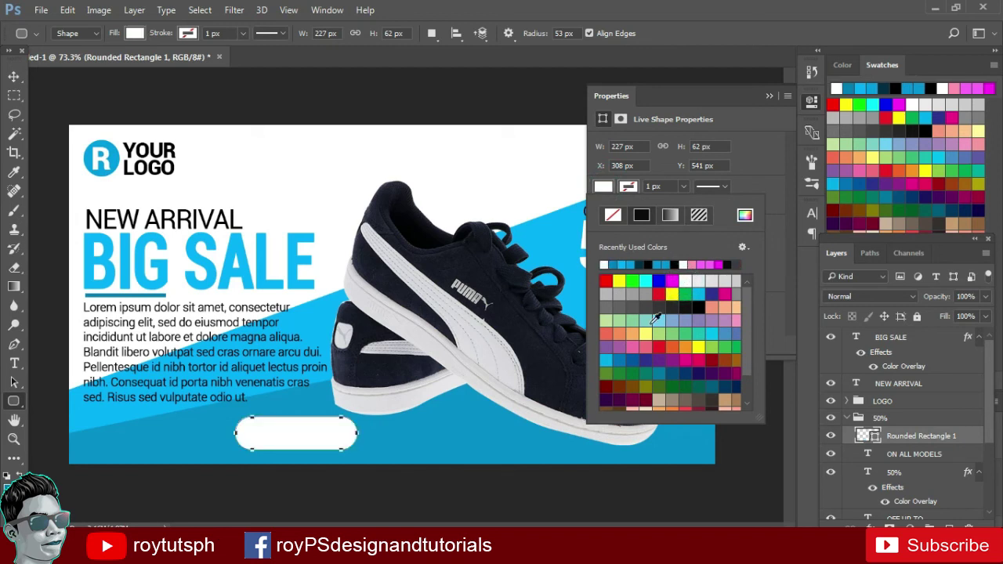
# Move the white button to the banner's bottom left
pyautogui.click(769, 95)
pyautogui.click(13, 76)
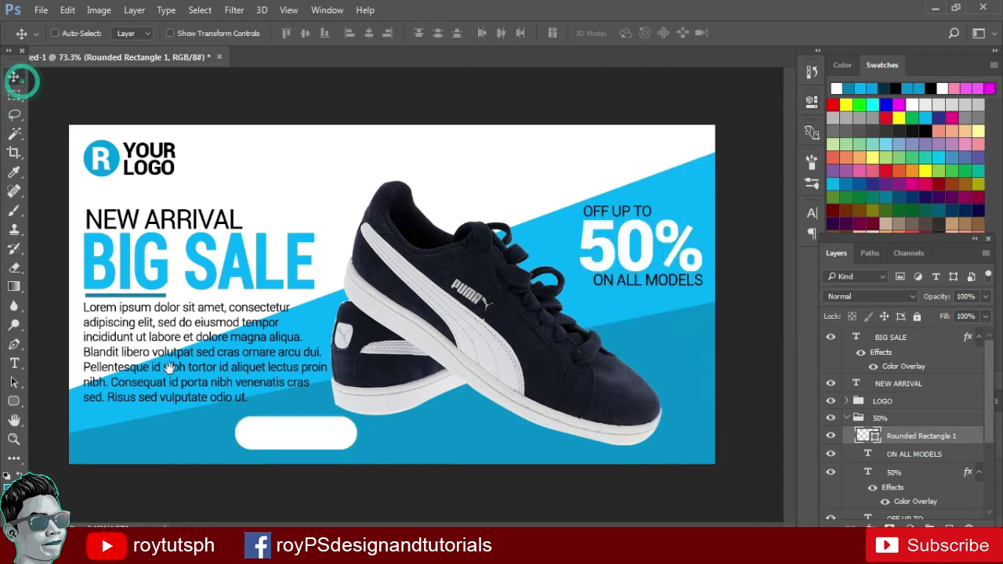
pyautogui.moveTo(318, 439); pyautogui.dragTo(175, 446)
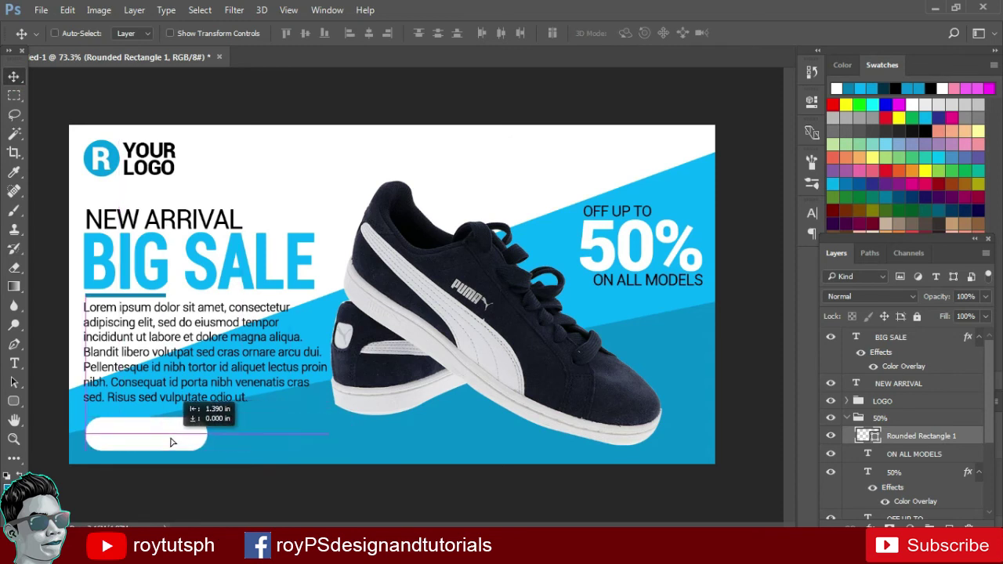
# Type SHOP NOW in a new text box and make it faux bold at 16 pt
pyautogui.press('t')
pyautogui.moveTo(247, 424); pyautogui.dragTo(446, 463)
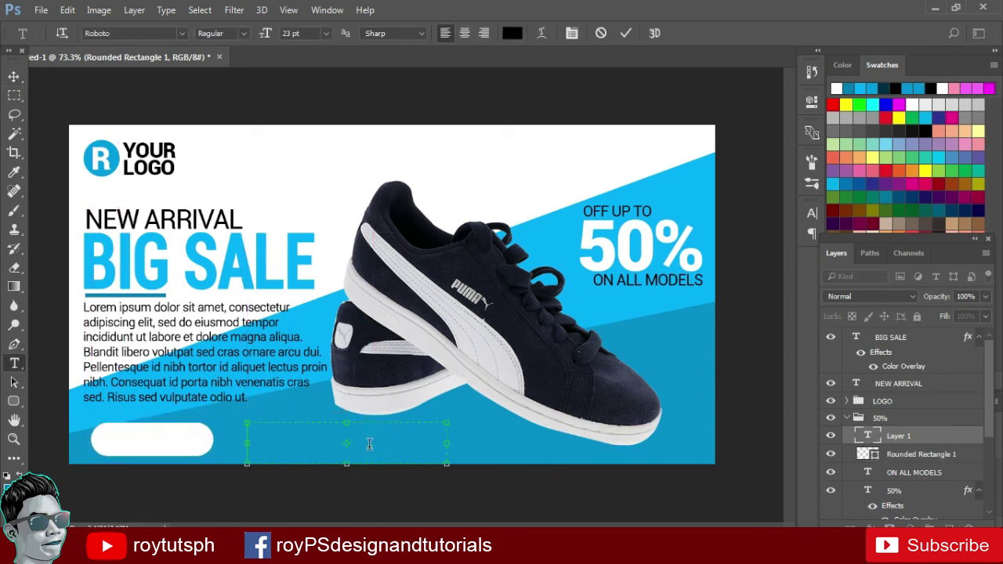
pyautogui.write('SH')
pyautogui.write('OP NOW')
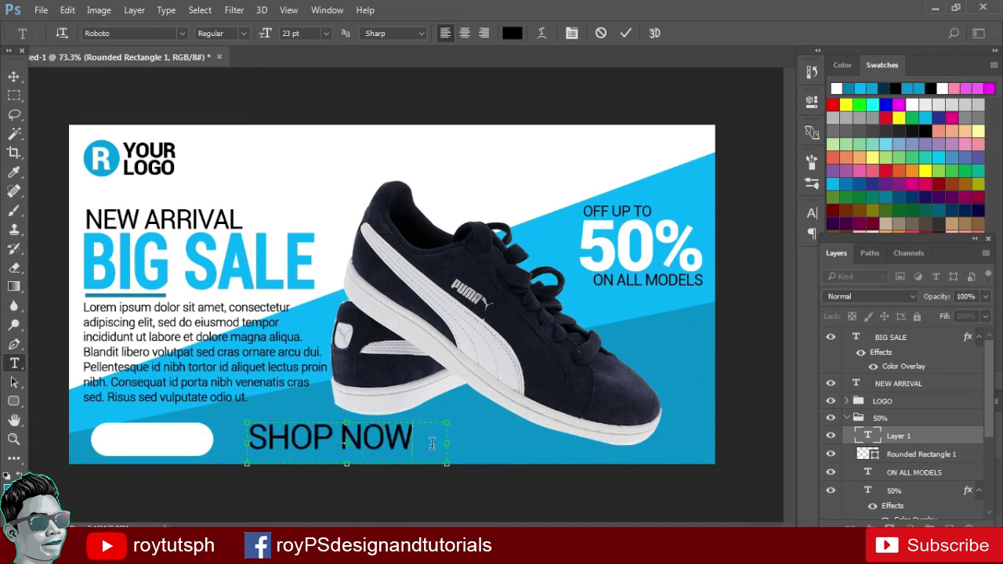
pyautogui.hotkey('ctrl', 'a')
pyautogui.click(811, 213)
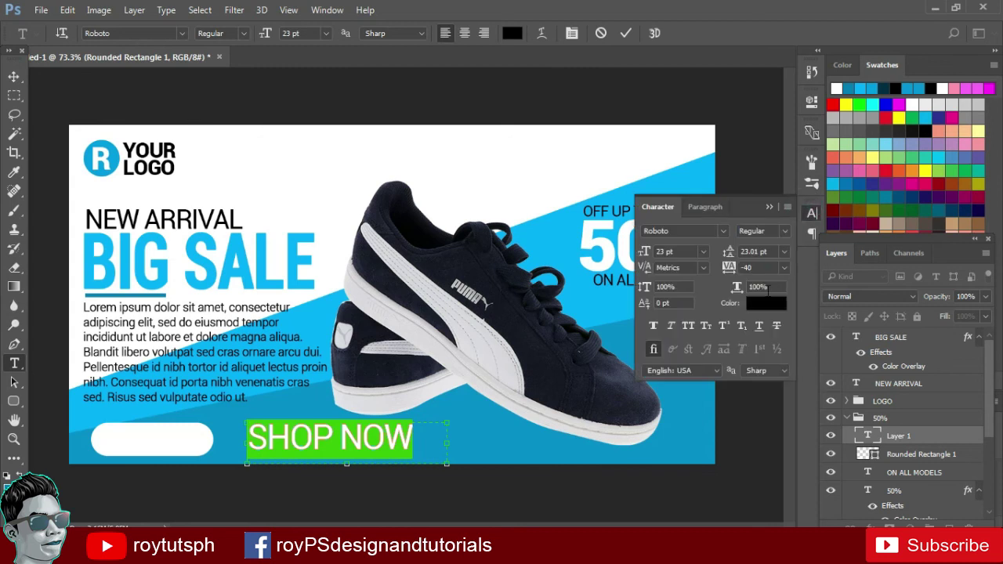
pyautogui.click(652, 325)
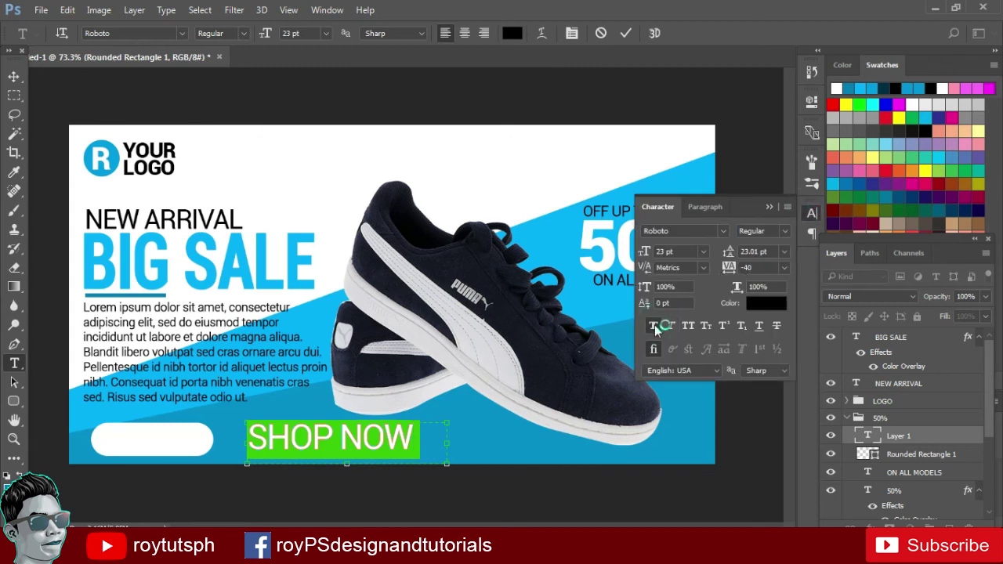
pyautogui.moveTo(649, 250); pyautogui.dragTo(638, 252)
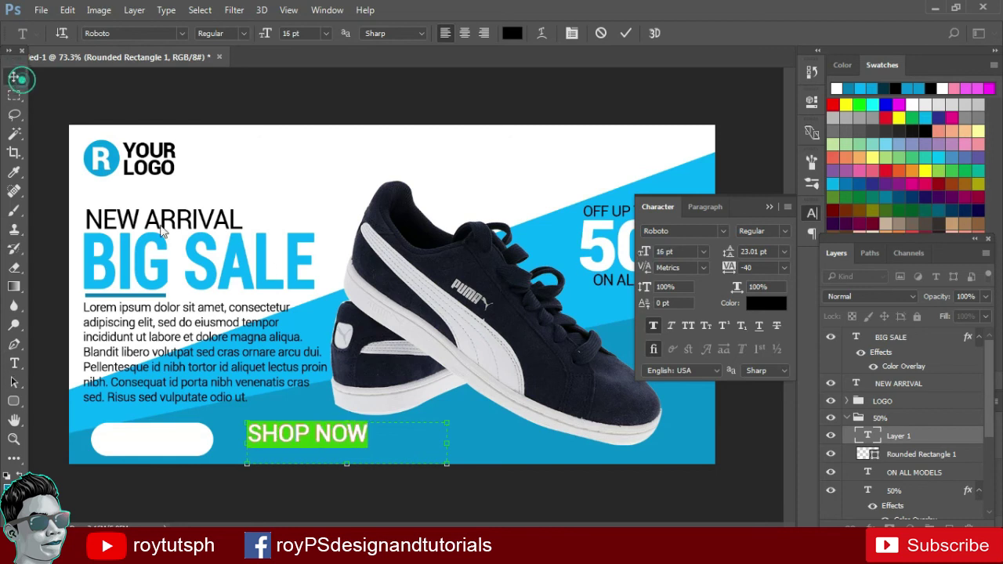
# Place SHOP NOW on the white button at 13 pt, centred with arrow nudges
pyautogui.click(13, 76)
pyautogui.moveTo(279, 433); pyautogui.dragTo(134, 438)
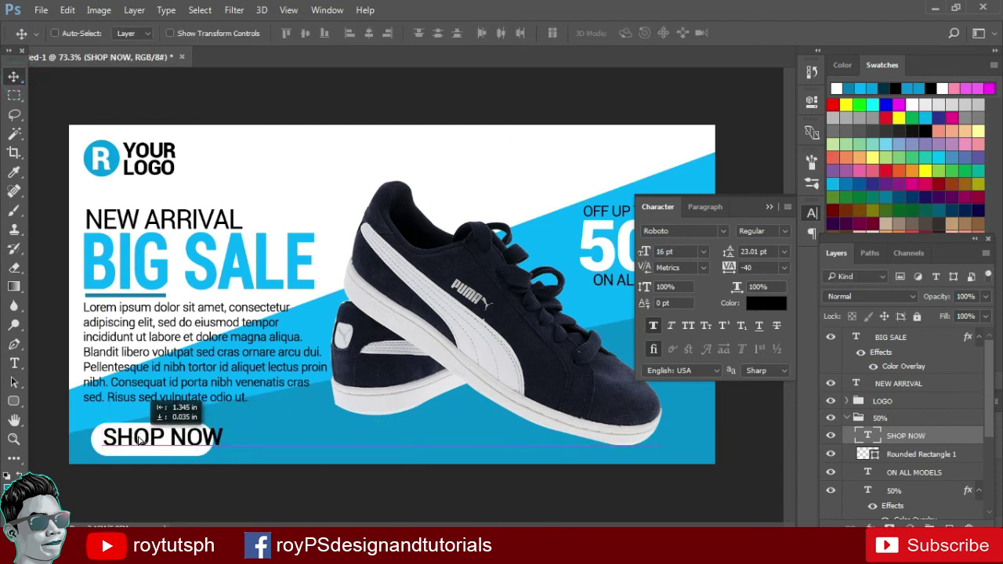
pyautogui.moveTo(644, 252); pyautogui.dragTo(636, 259)
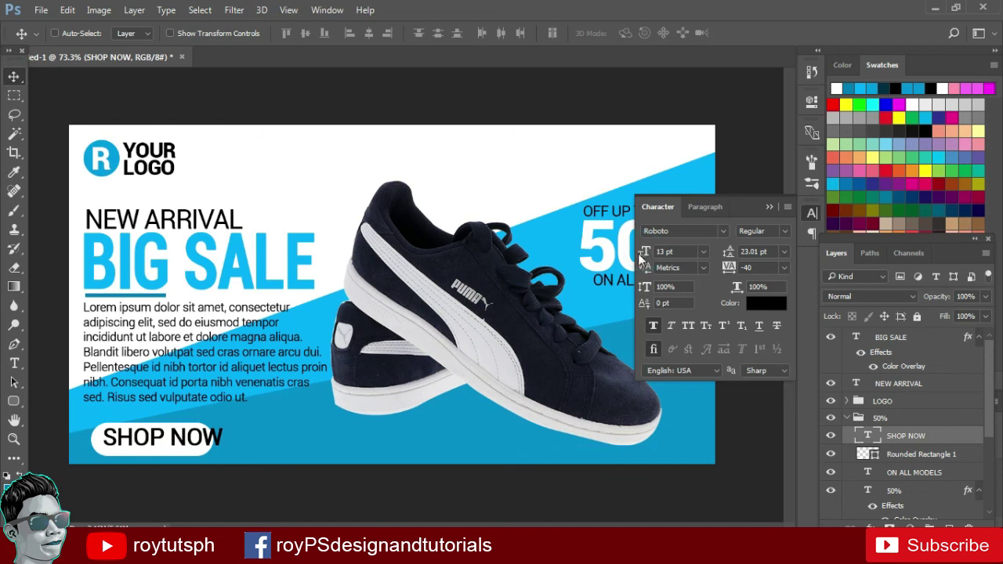
pyautogui.press('Down')
pyautogui.press('Down')
pyautogui.press('Down')
pyautogui.press('Down')
pyautogui.press('Down')
pyautogui.press('Right')
pyautogui.press('Right')
pyautogui.press('Down')
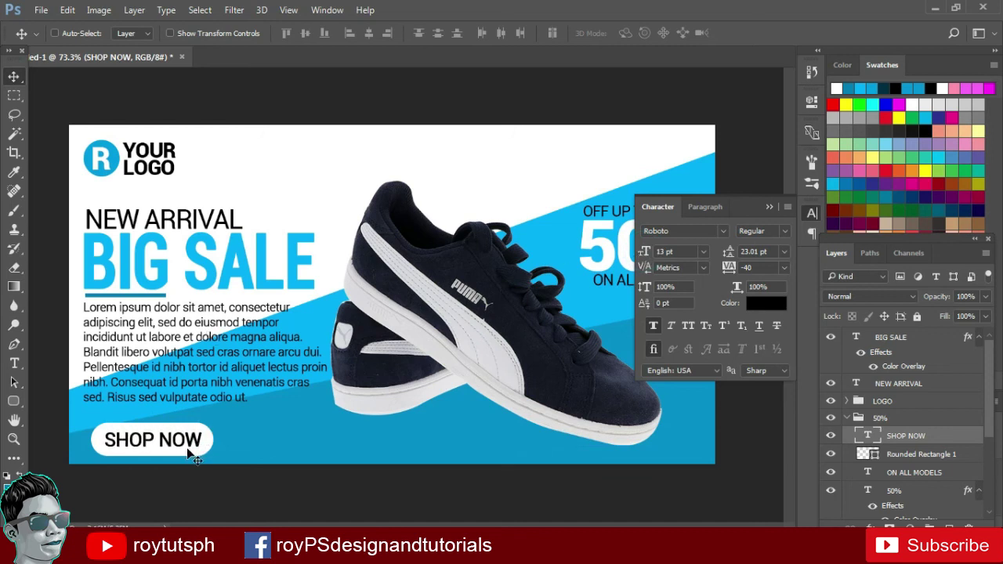
# Group the button shape and its text into a group named SHOP NOW
pyautogui.keyDown('shift'); pyautogui.click(932, 454); pyautogui.keyUp('shift')
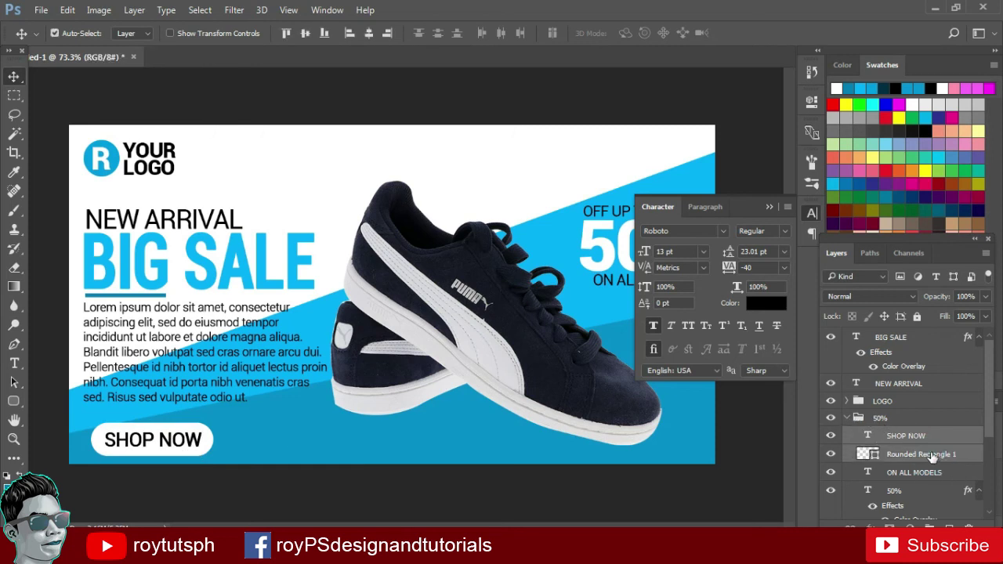
pyautogui.hotkey('ctrl', 'g')
pyautogui.moveTo(898, 441); pyautogui.dragTo(899, 468)
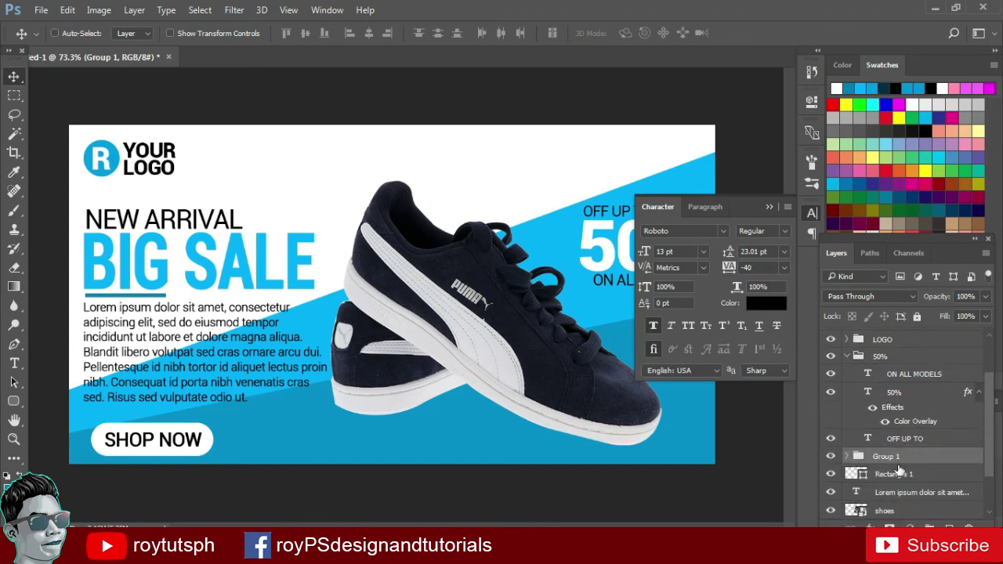
pyautogui.click(847, 357)
pyautogui.doubleClick(886, 402)
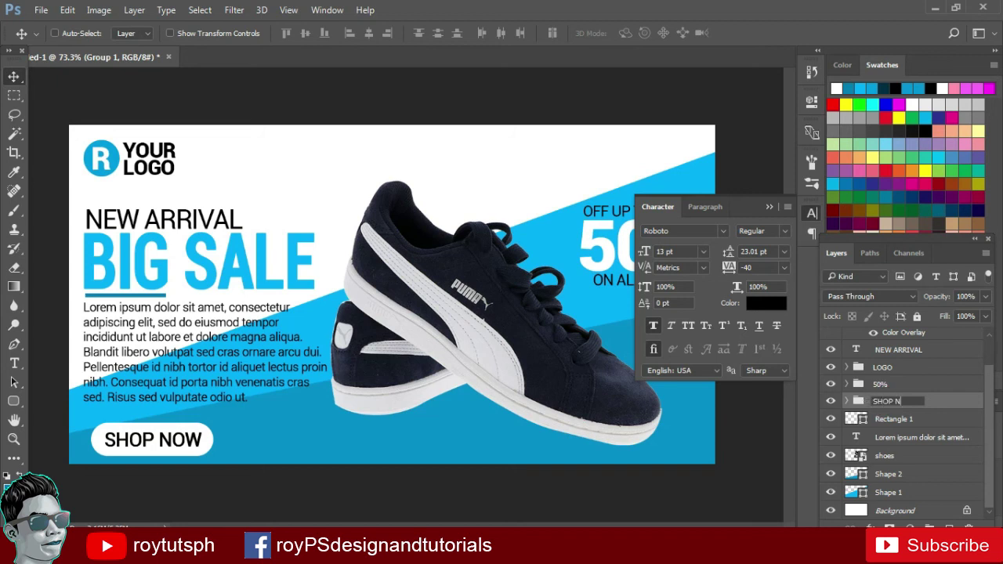
pyautogui.press('Return')
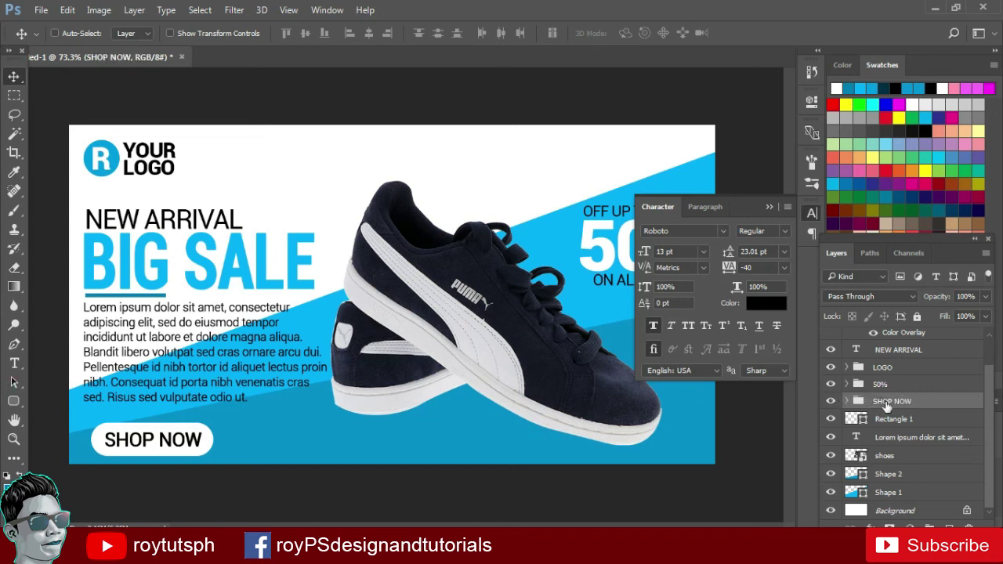
# Scale the SHOP NOW button to about 84% and move it further left
pyautogui.hotkey('ctrl', 't')
pyautogui.moveTo(304, 472); pyautogui.dragTo(288, 466)
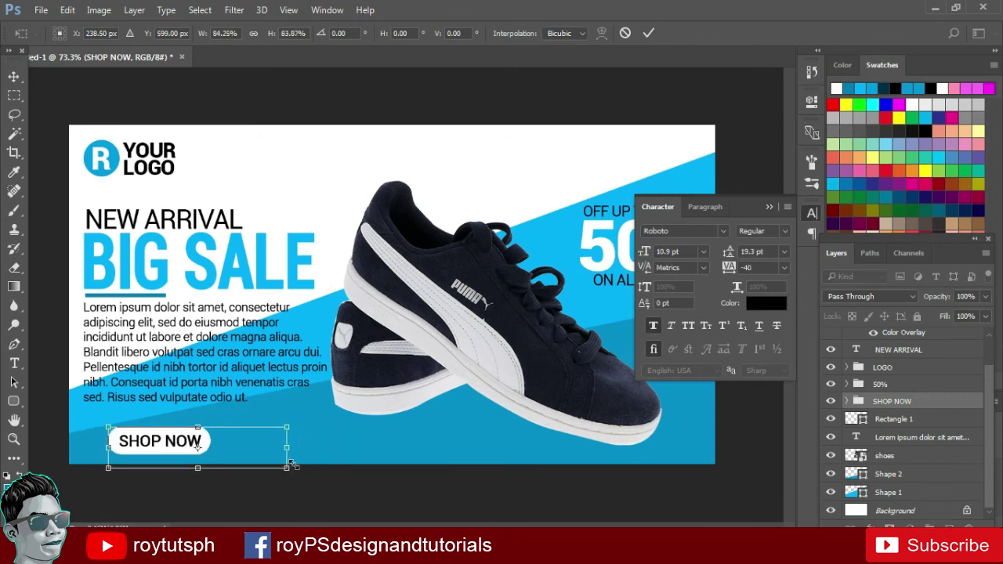
pyautogui.press('Return')
pyautogui.click(768, 207)
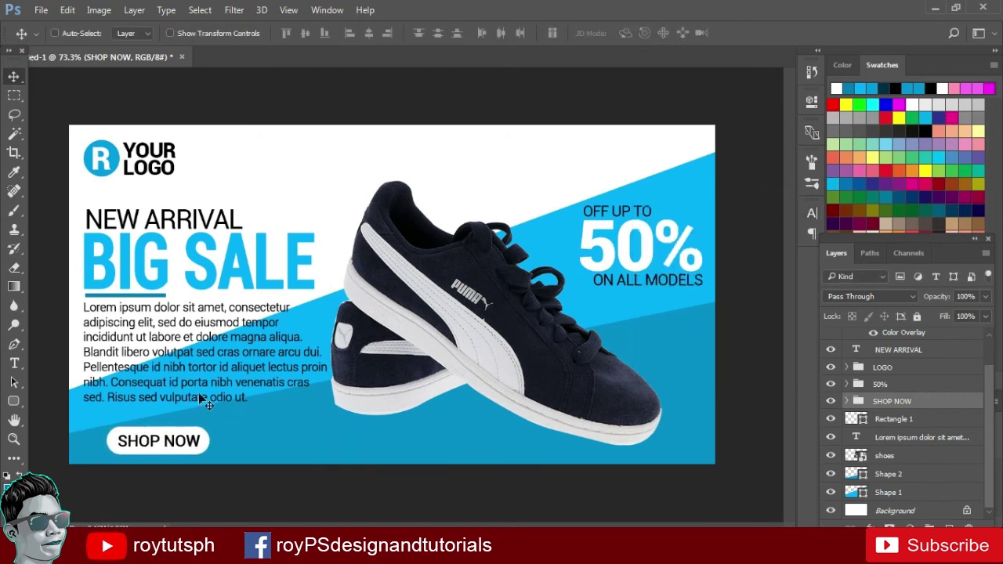
pyautogui.moveTo(180, 441)
pyautogui.mouseDown()
pyautogui.moveTo(149, 442)
pyautogui.moveTo(149, 423)
pyautogui.mouseUp()
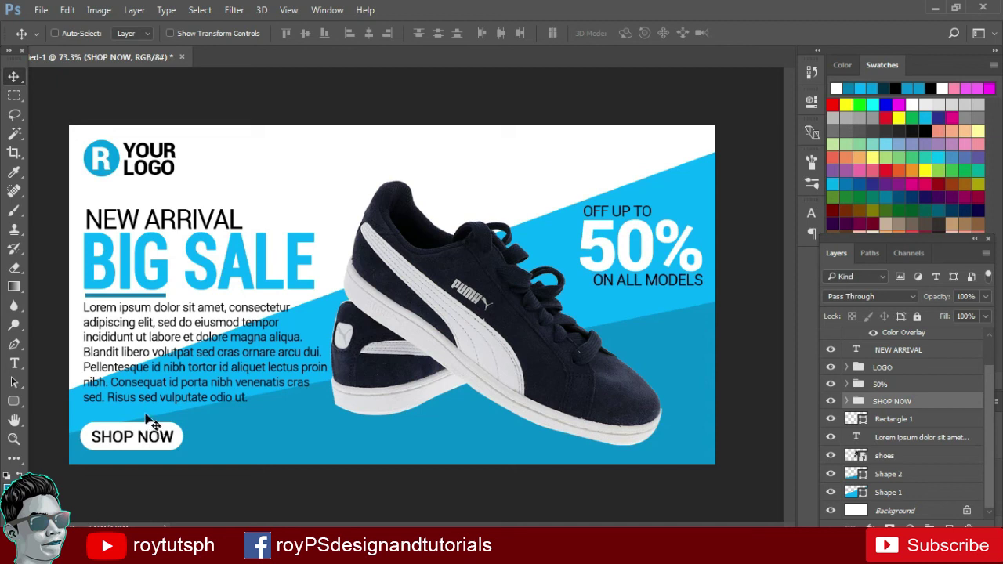
# Nudge SHOP NOW up, then add an empty Layer 1 just below the shoes
pyautogui.press('Up')
pyautogui.press('Up')
pyautogui.press('Up')
pyautogui.press('Up')
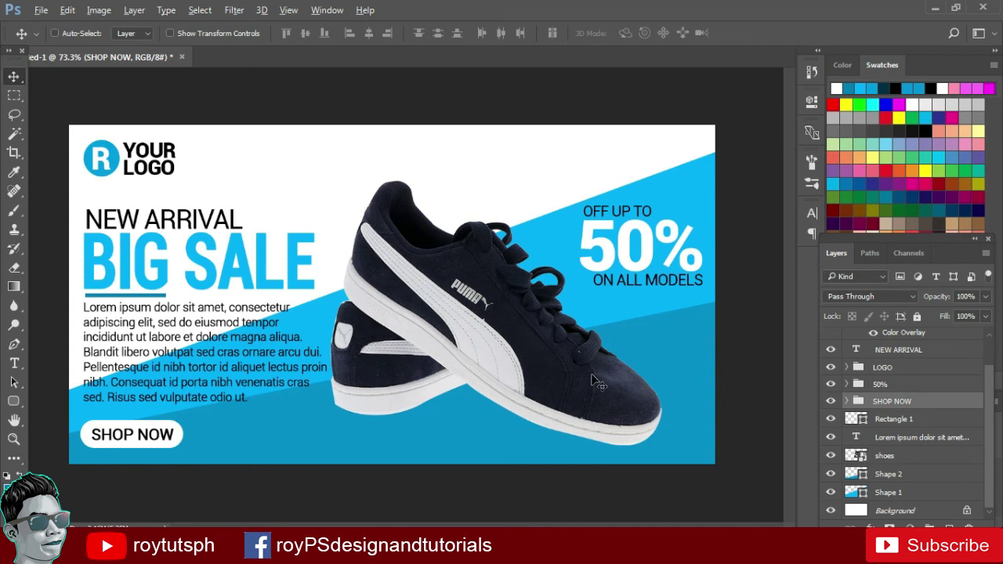
pyautogui.click(509, 380)
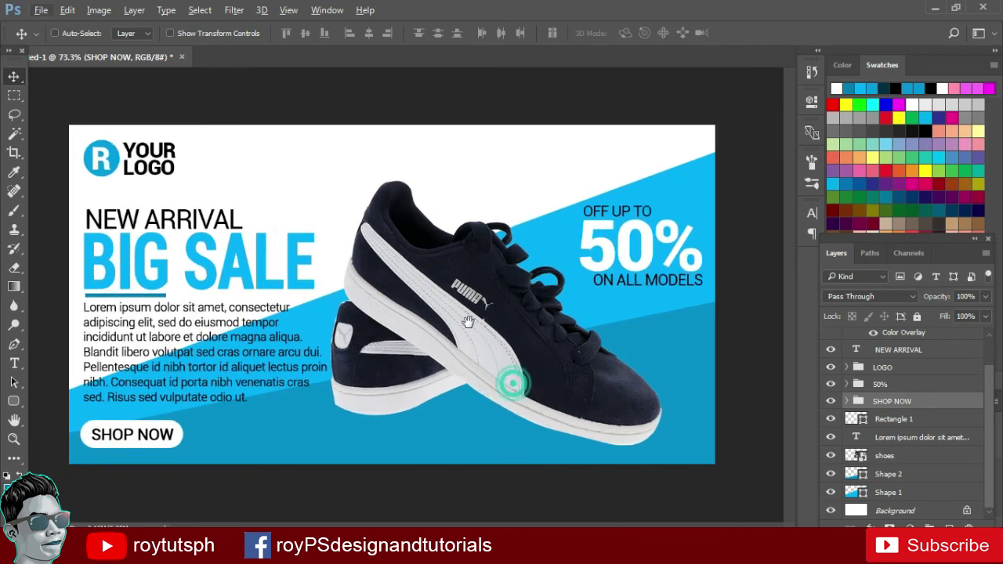
pyautogui.moveTo(512, 383); pyautogui.dragTo(689, 372)
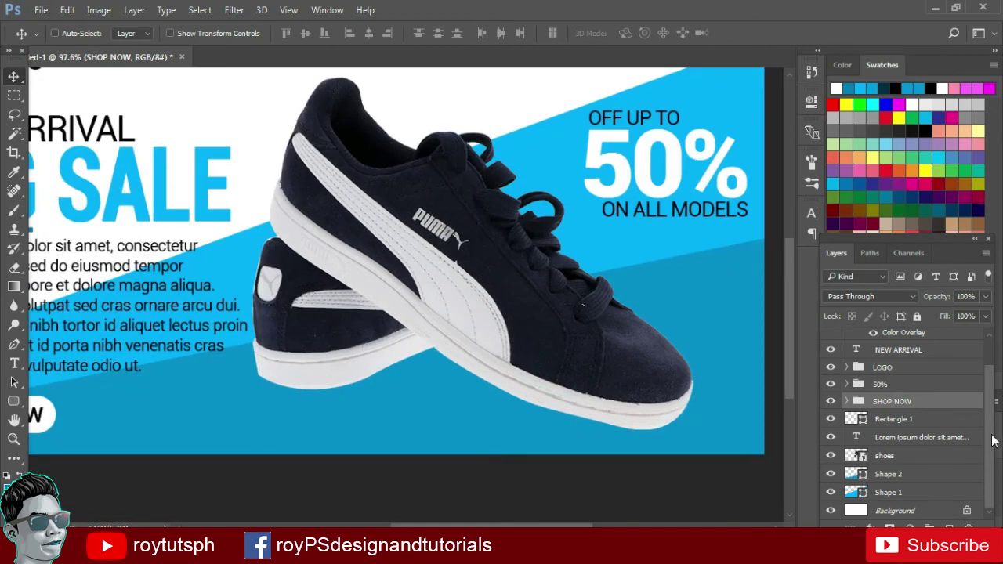
pyautogui.click(922, 498)
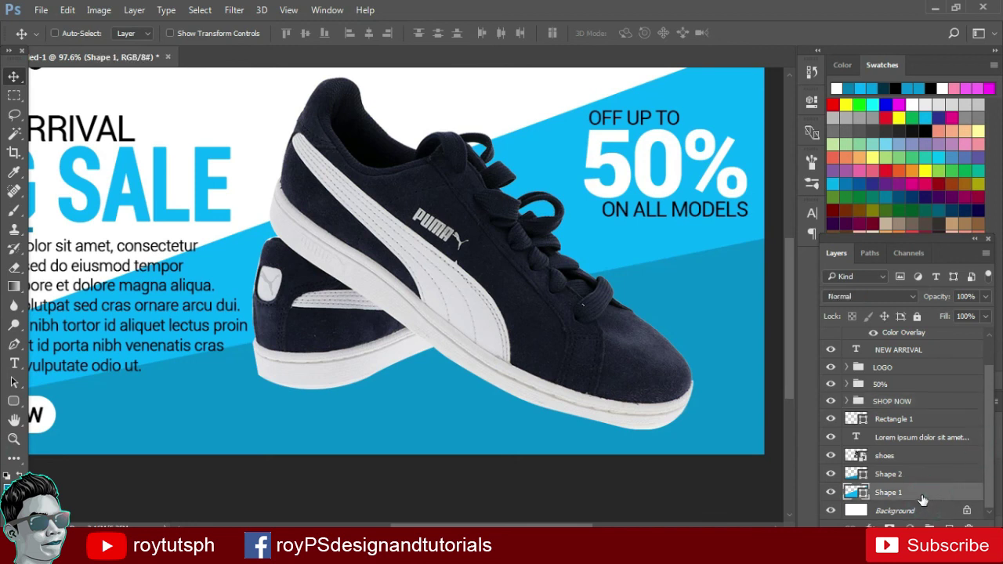
pyautogui.hotkey('ctrl', 'shift', 'n')
pyautogui.press('Return')
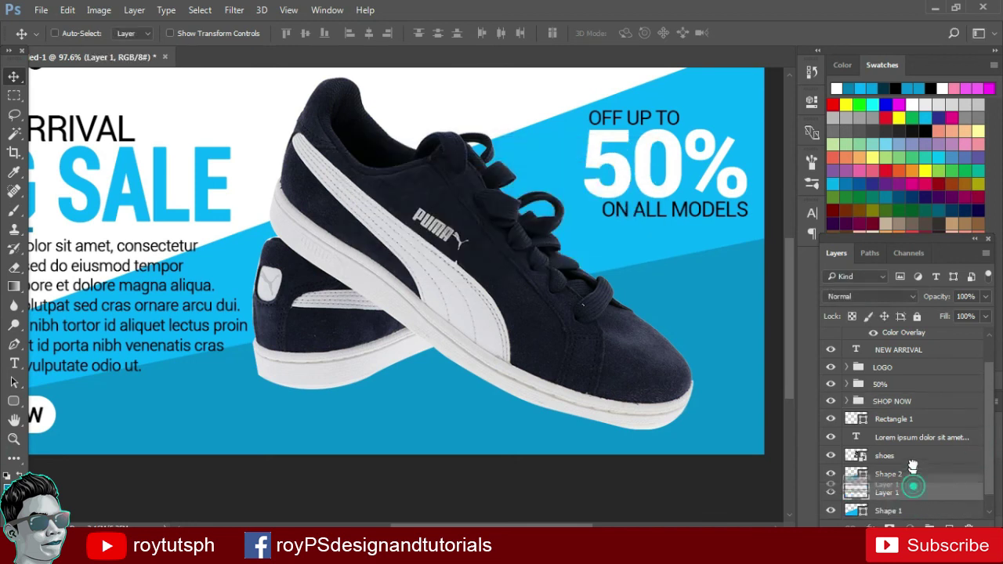
# Set up a soft, tilted 90 px brush in darker blue 037eb7
pyautogui.moveTo(507, 349); pyautogui.dragTo(331, 333)
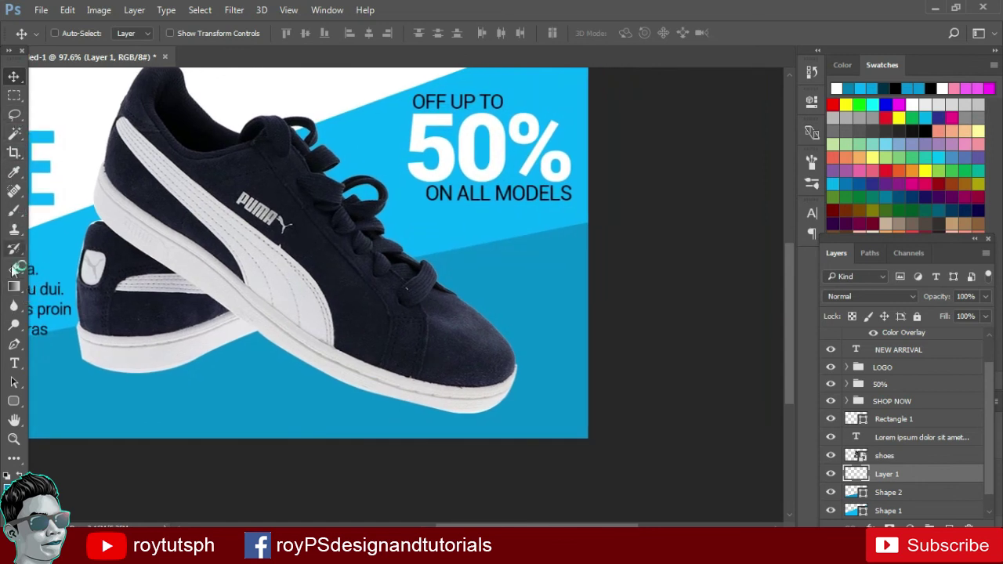
pyautogui.press('b')
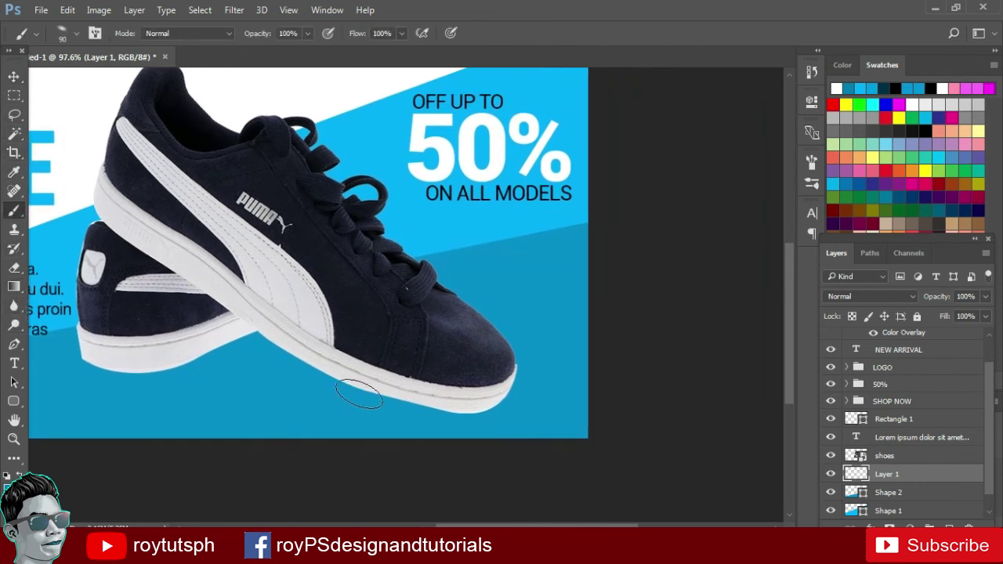
pyautogui.click(811, 214)
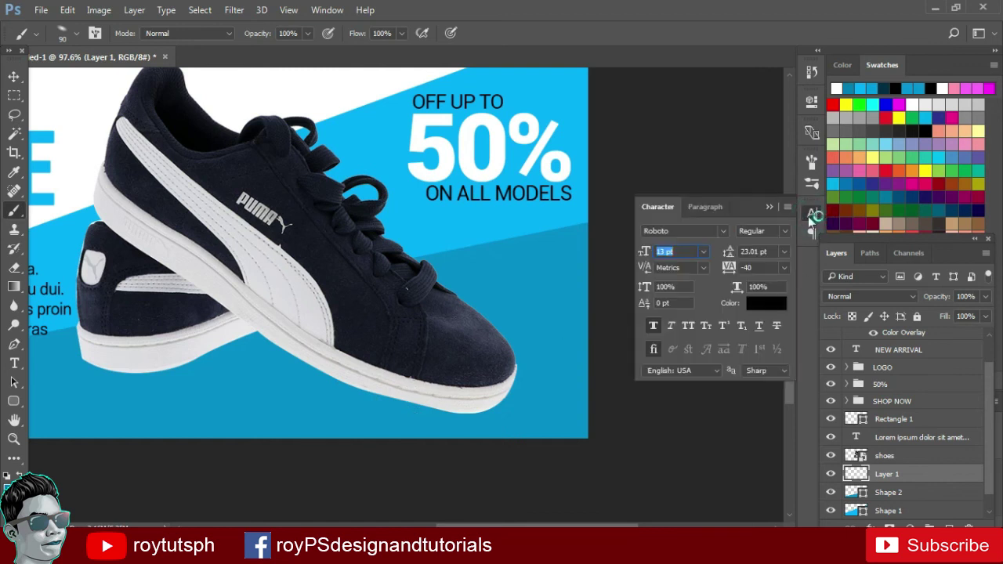
pyautogui.click(811, 160)
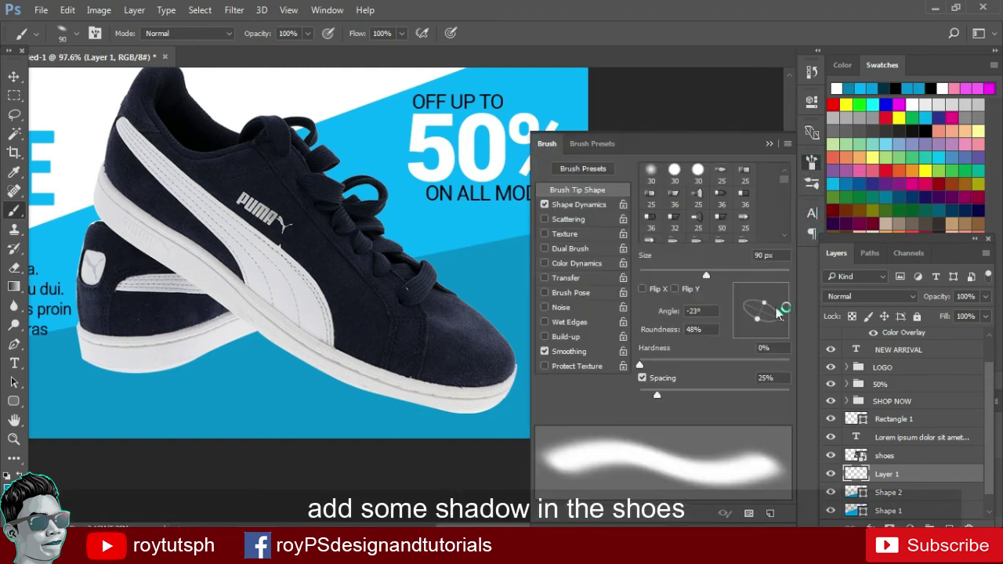
pyautogui.moveTo(786, 321); pyautogui.dragTo(785, 315)
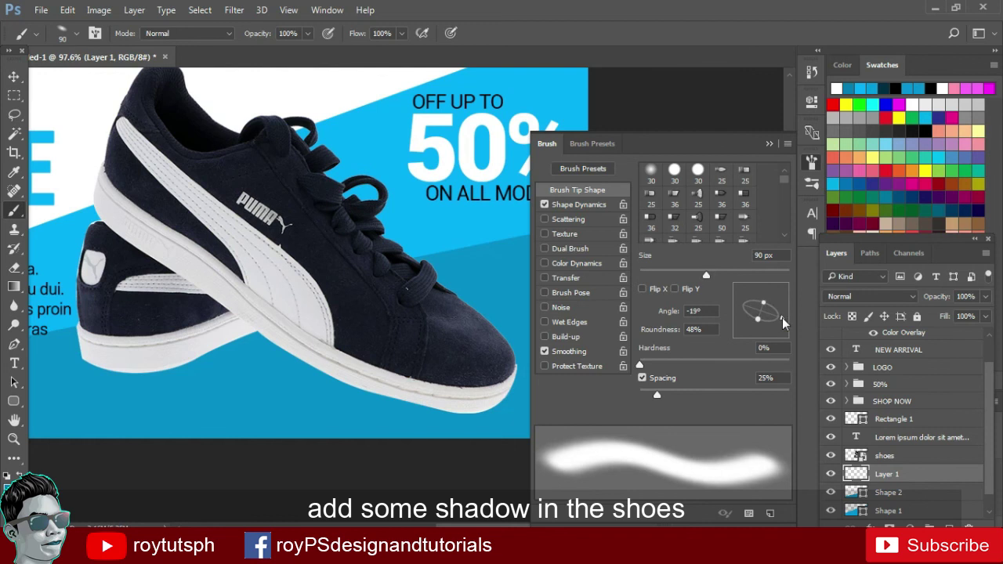
pyautogui.click(768, 144)
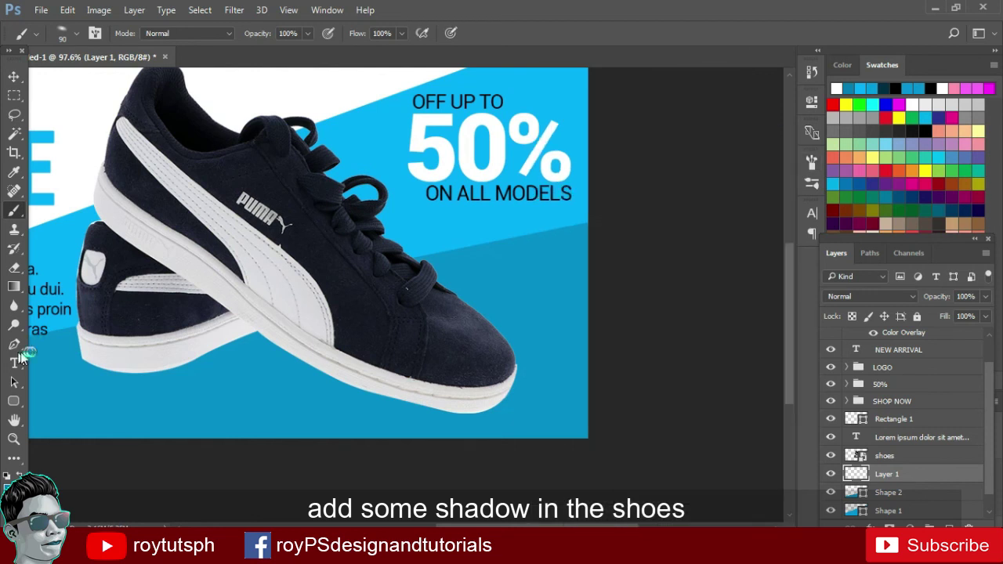
pyautogui.click(8, 475)
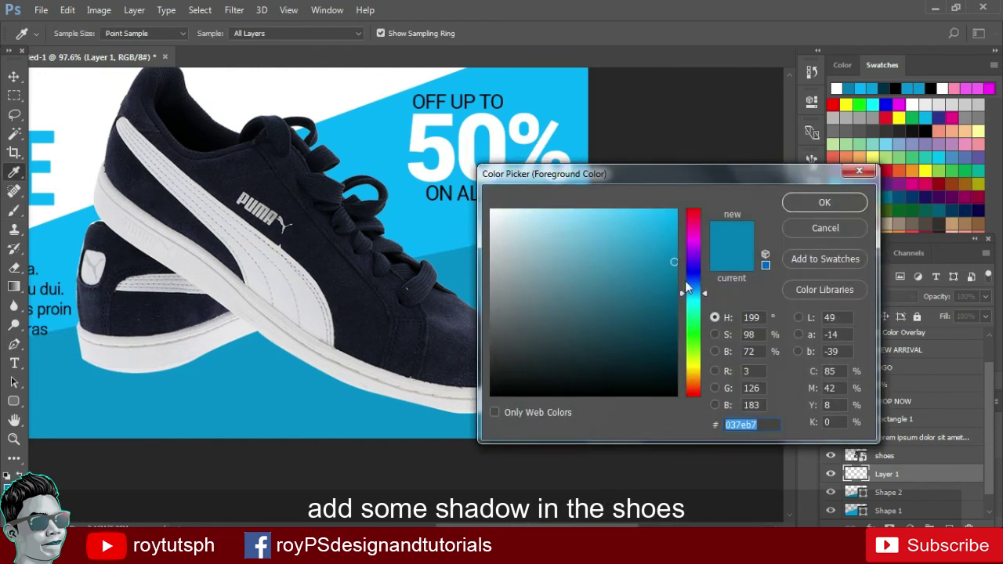
pyautogui.click(672, 284)
# Paint dark-blue shadow strokes along the front shoe's sole and toe
pyautogui.click(824, 202)
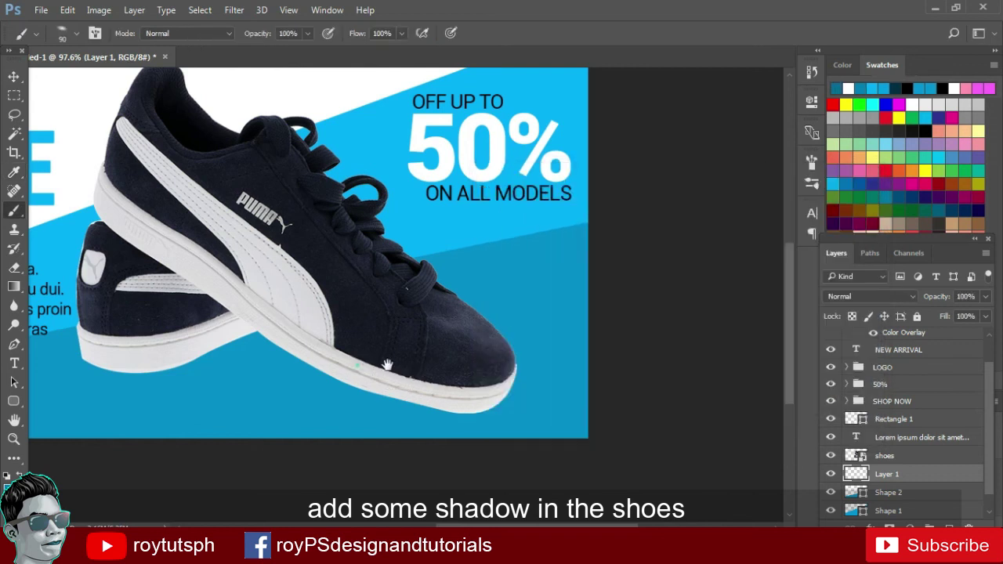
pyautogui.moveTo(354, 367); pyautogui.dragTo(448, 367)
pyautogui.moveTo(521, 408); pyautogui.dragTo(564, 415)
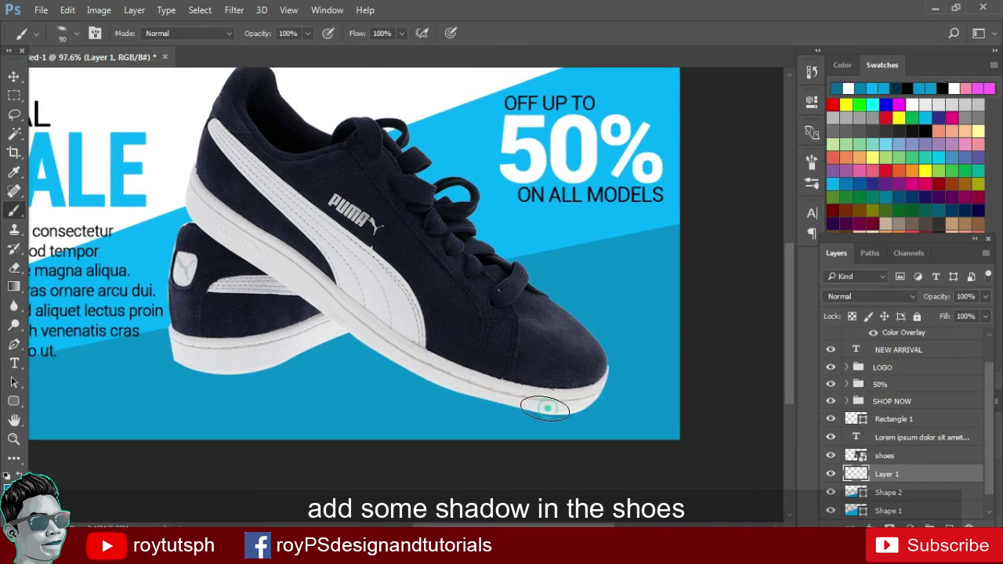
pyautogui.moveTo(493, 401)
pyautogui.mouseDown()
pyautogui.moveTo(350, 332)
pyautogui.moveTo(235, 368)
pyautogui.moveTo(344, 329)
pyautogui.moveTo(403, 376)
pyautogui.moveTo(440, 390)
pyautogui.moveTo(553, 404)
pyautogui.moveTo(458, 405)
pyautogui.moveTo(339, 332)
pyautogui.moveTo(259, 362)
pyautogui.moveTo(192, 369)
pyautogui.moveTo(325, 345)
pyautogui.moveTo(445, 385)
pyautogui.moveTo(541, 398)
pyautogui.moveTo(501, 403)
pyautogui.mouseUp()
pyautogui.moveTo(369, 363)
pyautogui.mouseDown()
pyautogui.moveTo(384, 384)
pyautogui.moveTo(541, 407)
pyautogui.moveTo(401, 355)
pyautogui.mouseUp()
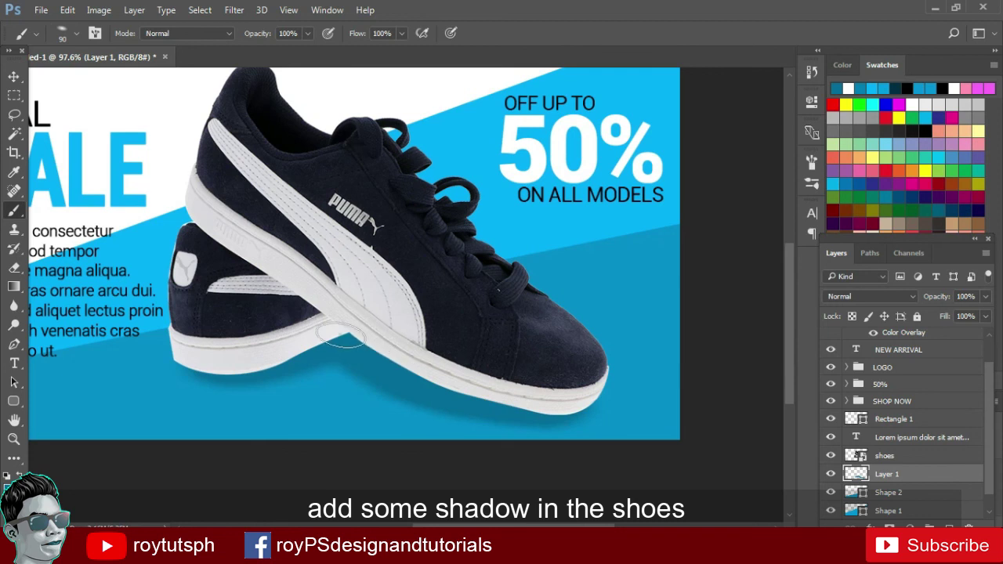
# Lower Layer 1's opacity to 68% and view the whole banner
pyautogui.click(985, 297)
pyautogui.moveTo(981, 314); pyautogui.dragTo(962, 315)
pyautogui.scroll(-5, 584, 329)
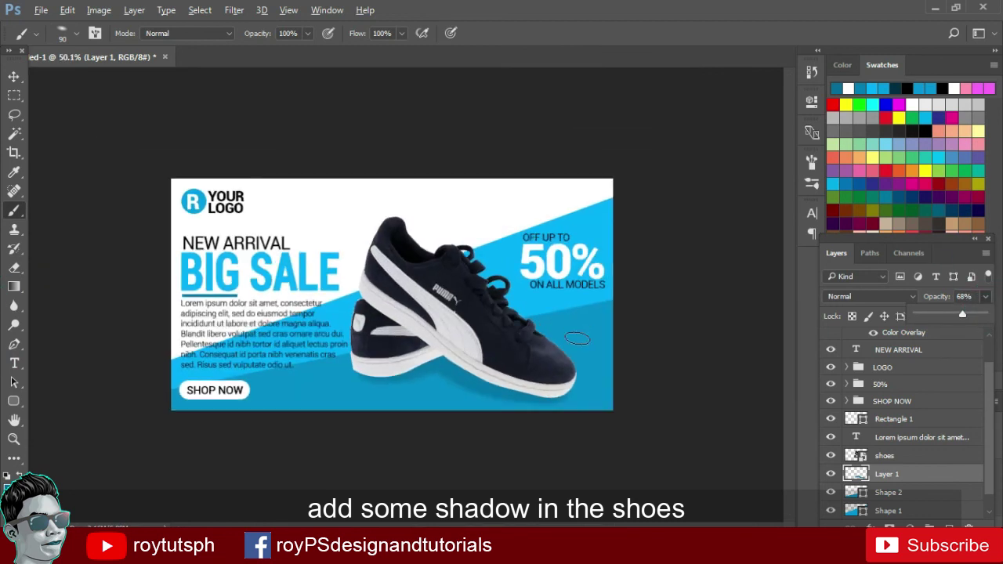
pyautogui.click(14, 76)
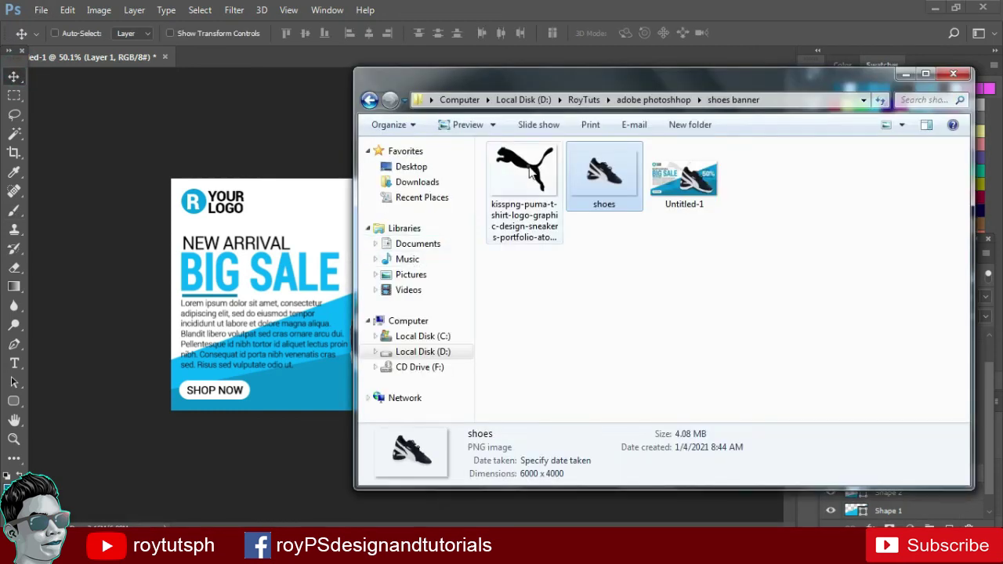
# Place the Puma logo PNG behind the shoes, nudged up and scaled to about 29%
pyautogui.click(524, 180)
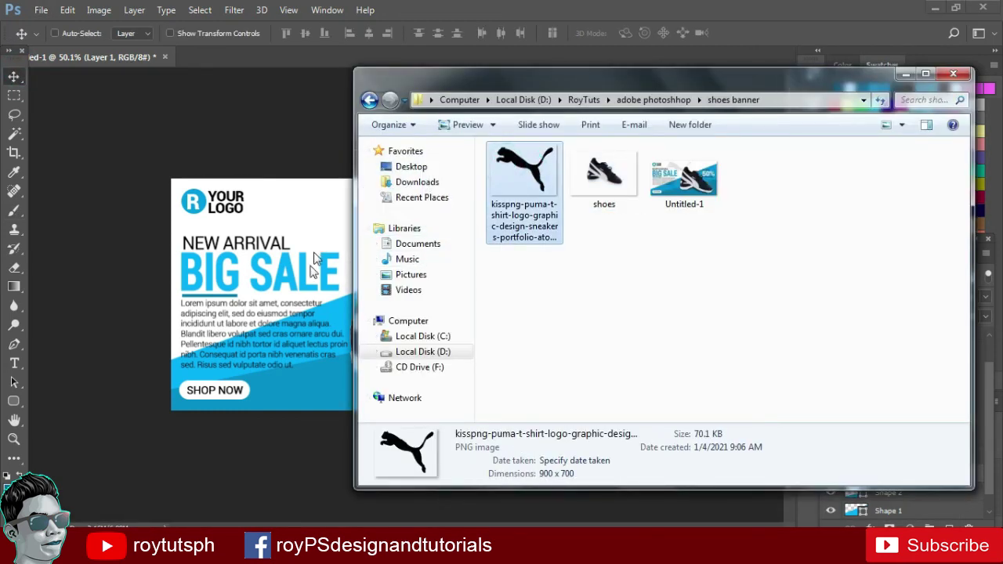
pyautogui.moveTo(314, 258); pyautogui.dragTo(315, 267)
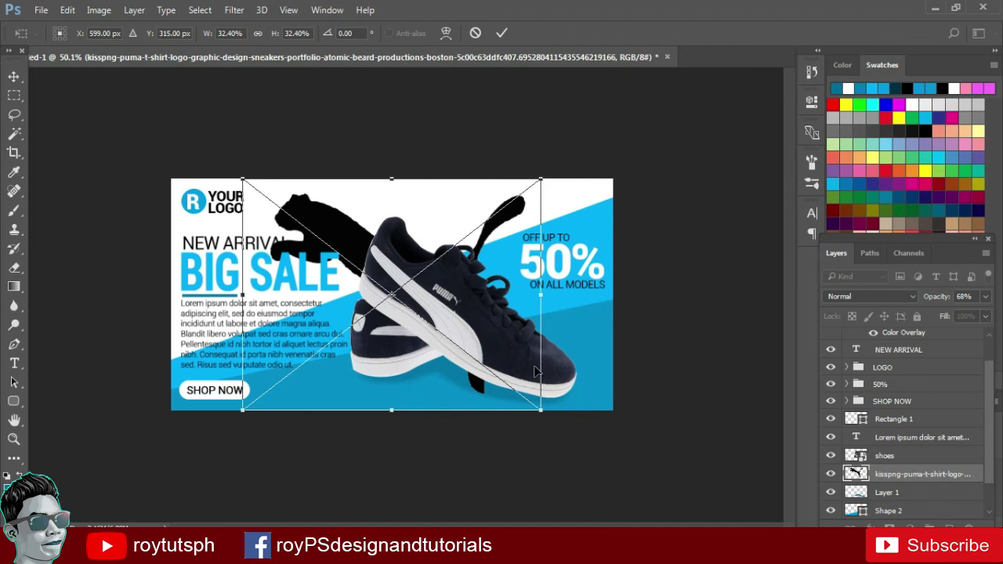
pyautogui.moveTo(486, 322); pyautogui.dragTo(486, 300)
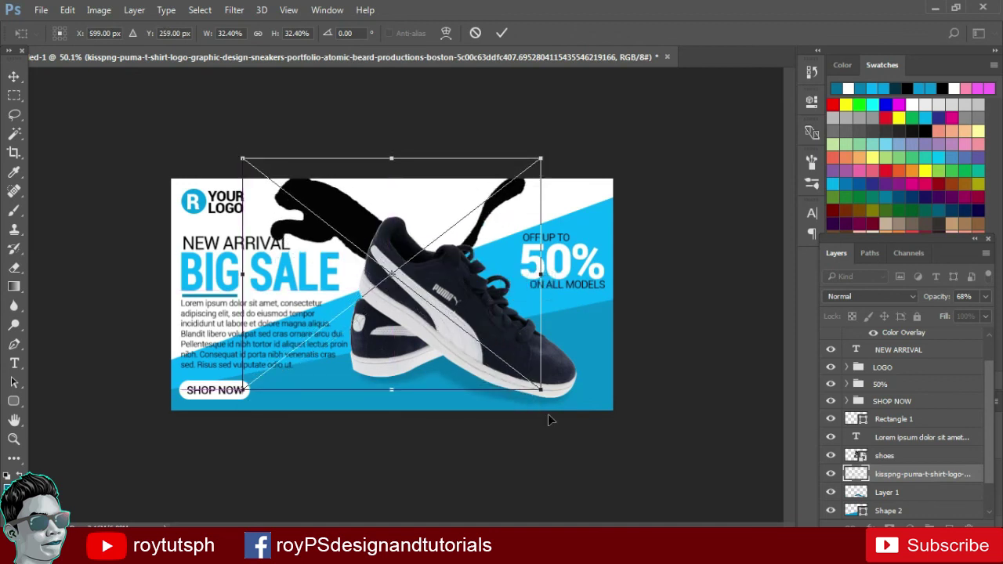
pyautogui.moveTo(541, 391); pyautogui.dragTo(533, 368)
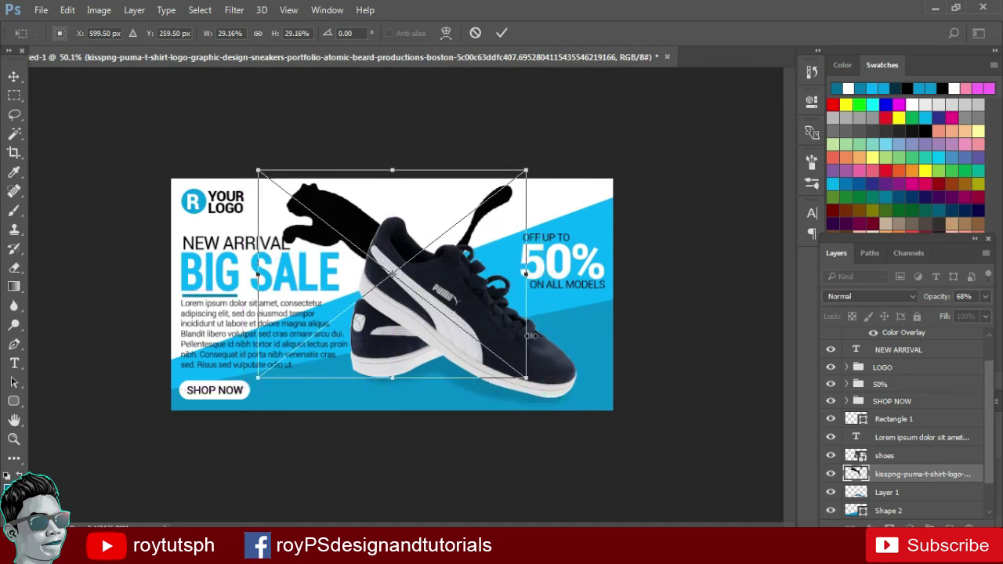
pyautogui.press('Return')
# Lower the Puma logo layer's opacity to about 33% so it reads pale grey
pyautogui.click(986, 297)
pyautogui.moveTo(986, 314); pyautogui.dragTo(938, 315)
pyautogui.moveTo(340, 222); pyautogui.dragTo(347, 224)
pyautogui.click(986, 297)
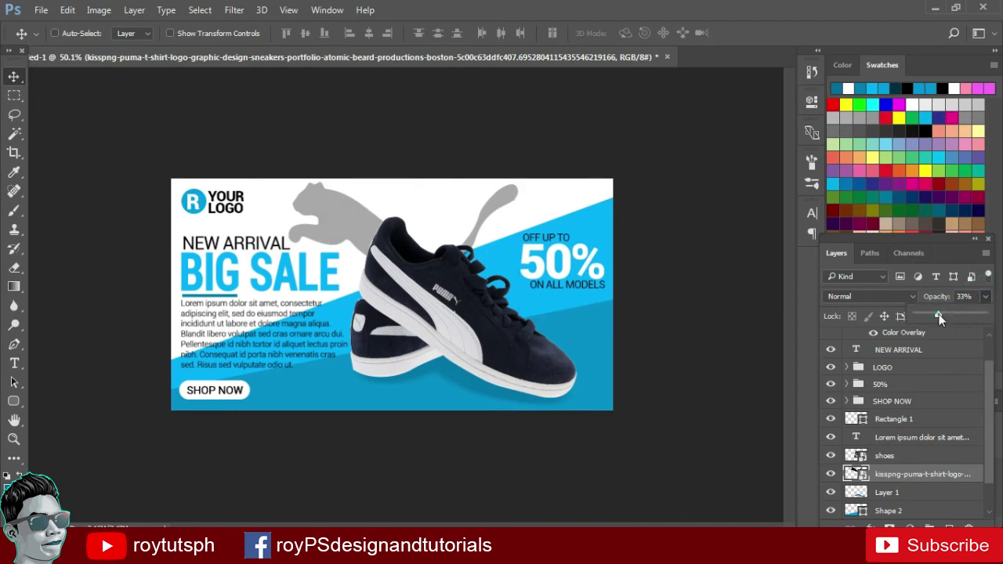
pyautogui.moveTo(939, 316); pyautogui.dragTo(935, 316)
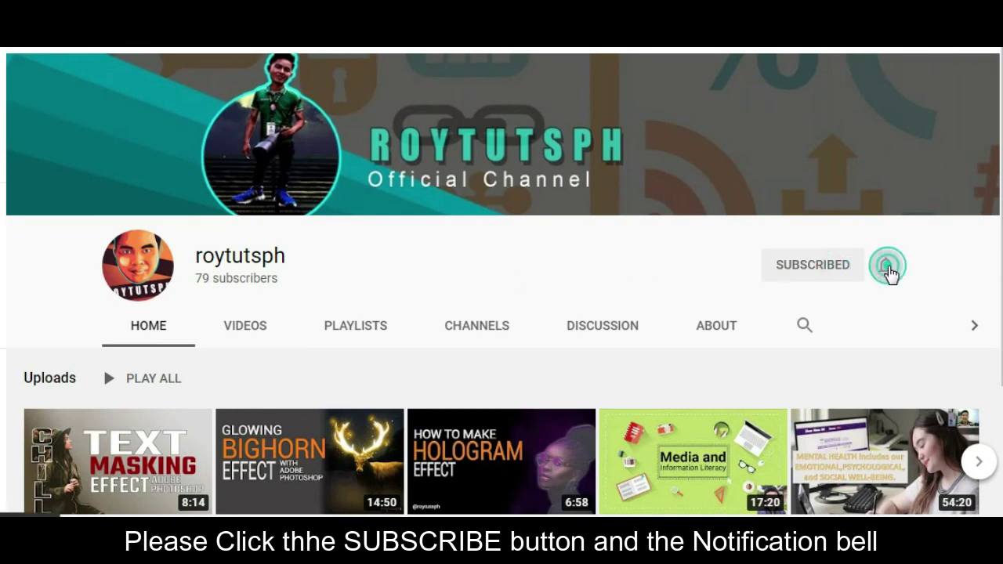
# Switch the subscribed channel's notification bell to All uploads
pyautogui.click(863, 311)
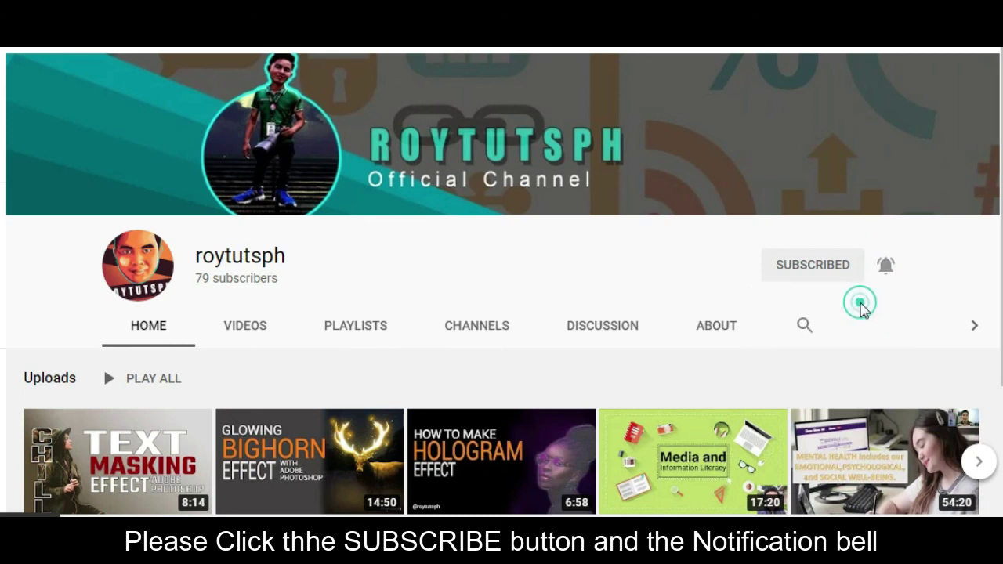